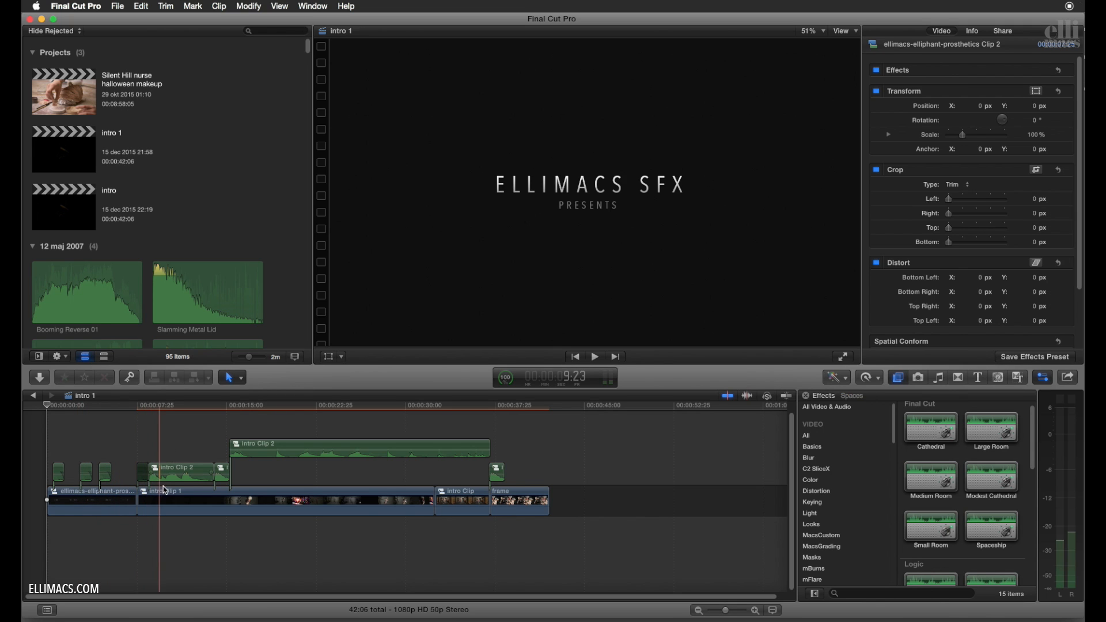
Look inside the intro Clip 1 compound clip and clear all clips from the intro 1 project timeline.
double_click(186, 506)
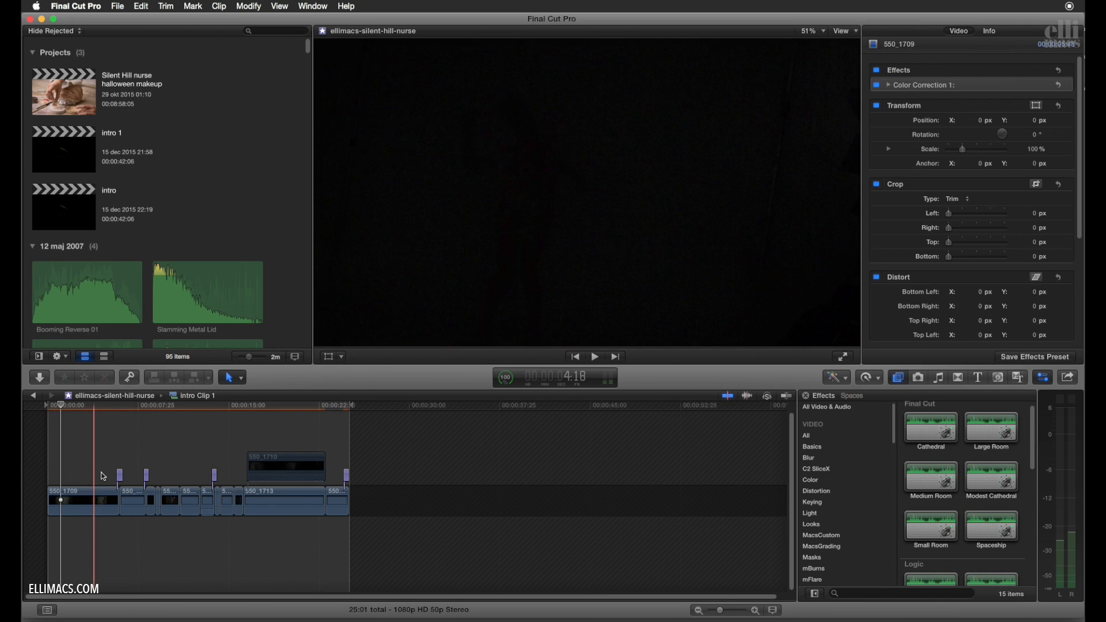
left_click(33, 396)
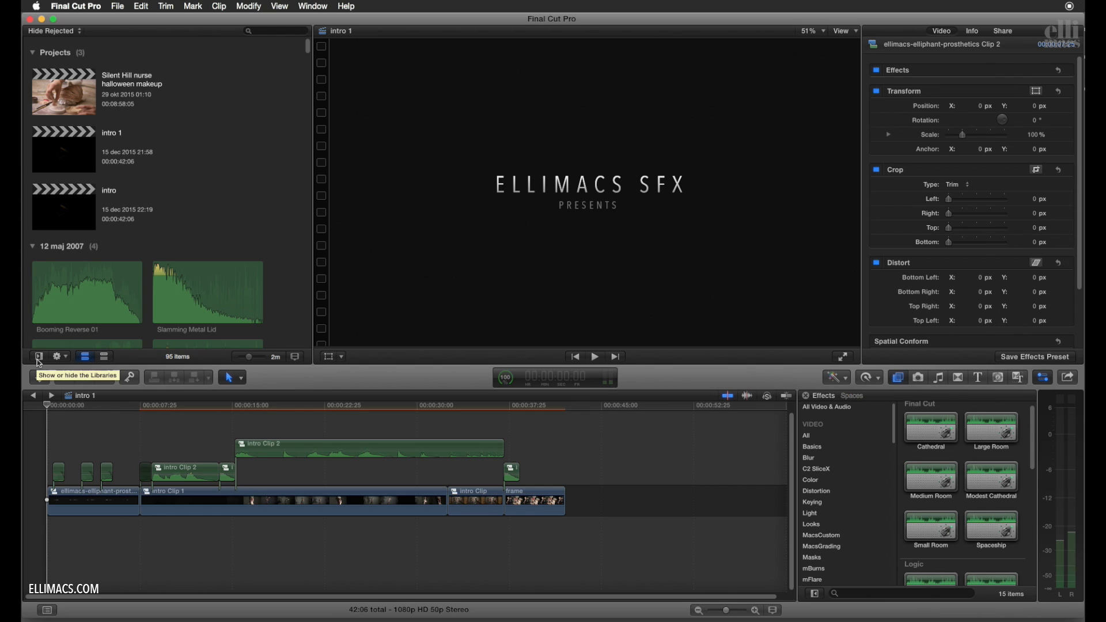
left_click_drag(558, 428, 81, 509)
key("Delete")
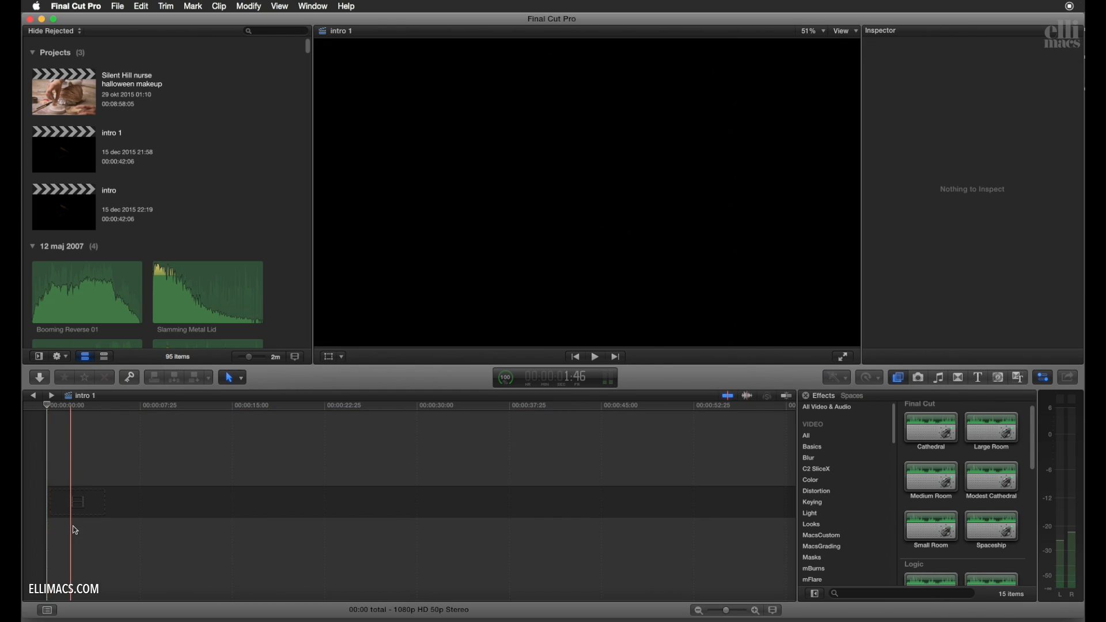
Add the marked ranges of clips 550_1709, 550_1710 and 550_1713 one after another to the empty timeline.
left_click_drag(307, 46, 311, 288)
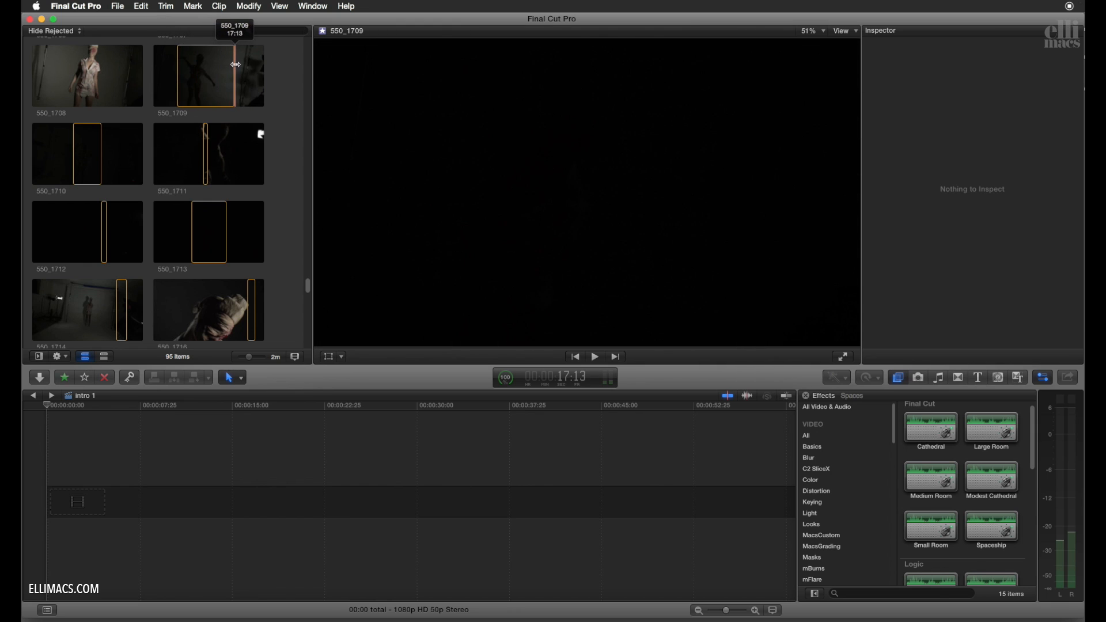
left_click_drag(225, 78, 92, 508)
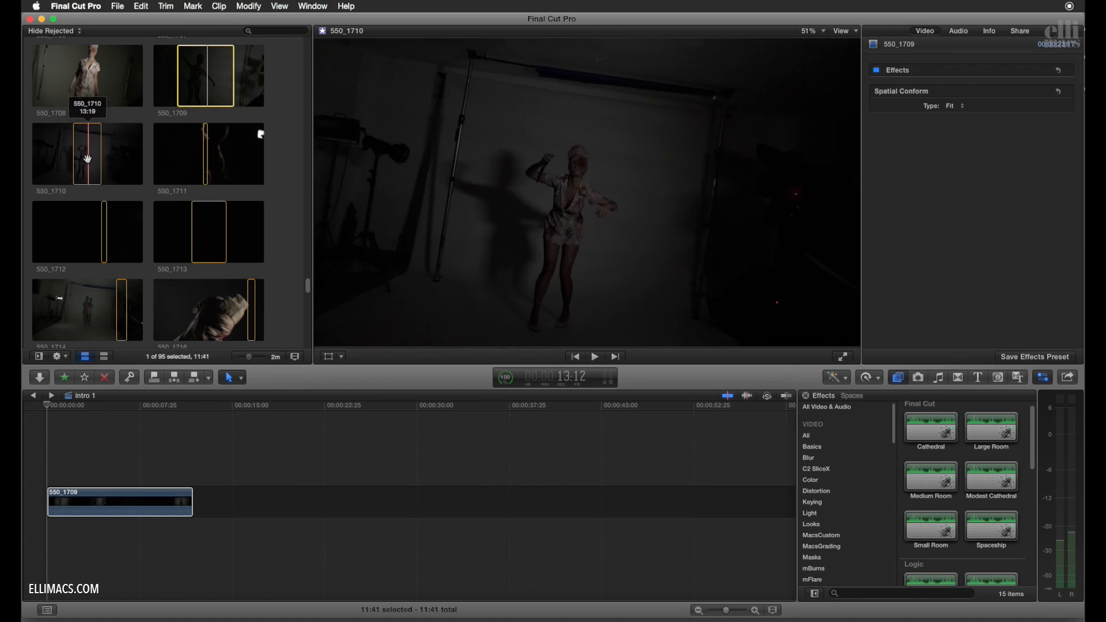
left_click_drag(86, 158, 222, 509)
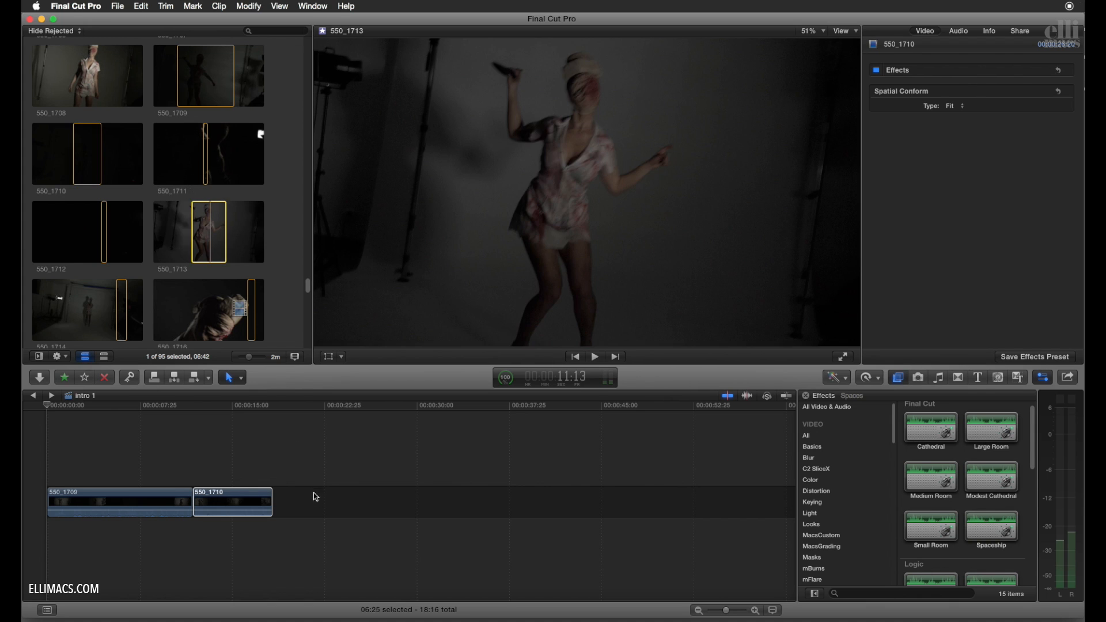
key("e")
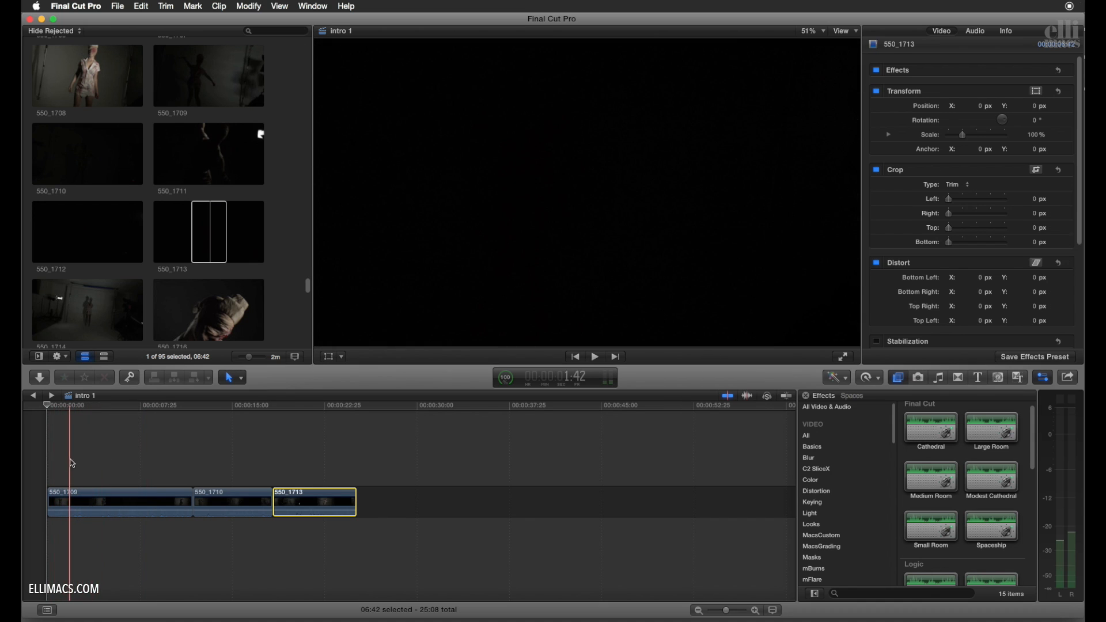
Blade clip 550_1709 at two points near its start and delete the piece between the cuts, about 01:07 long.
left_click(233, 377)
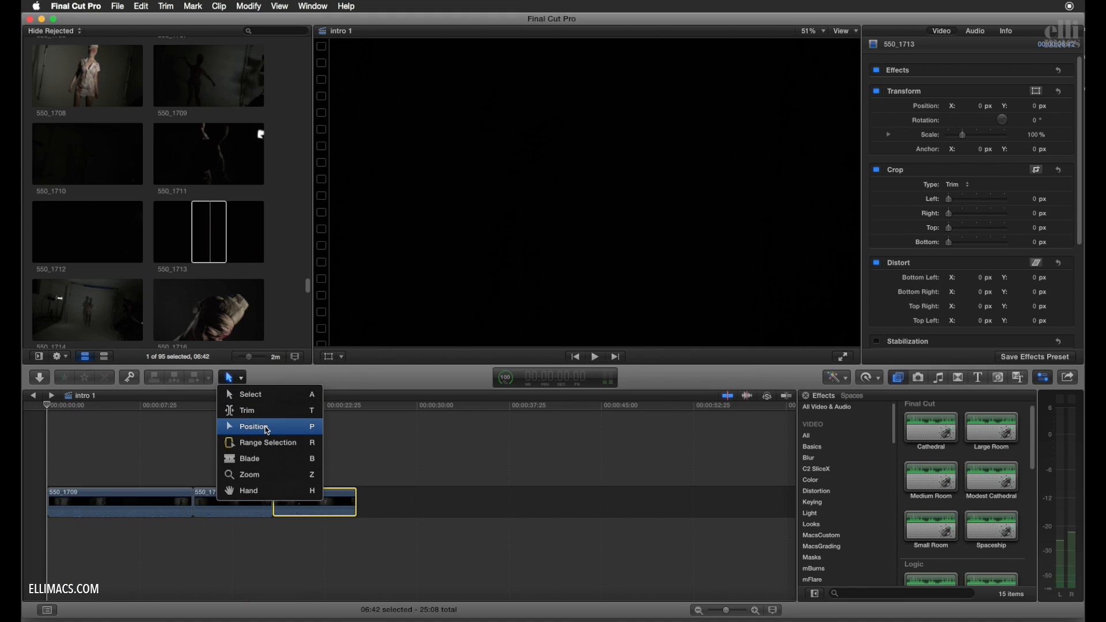
left_click(266, 464)
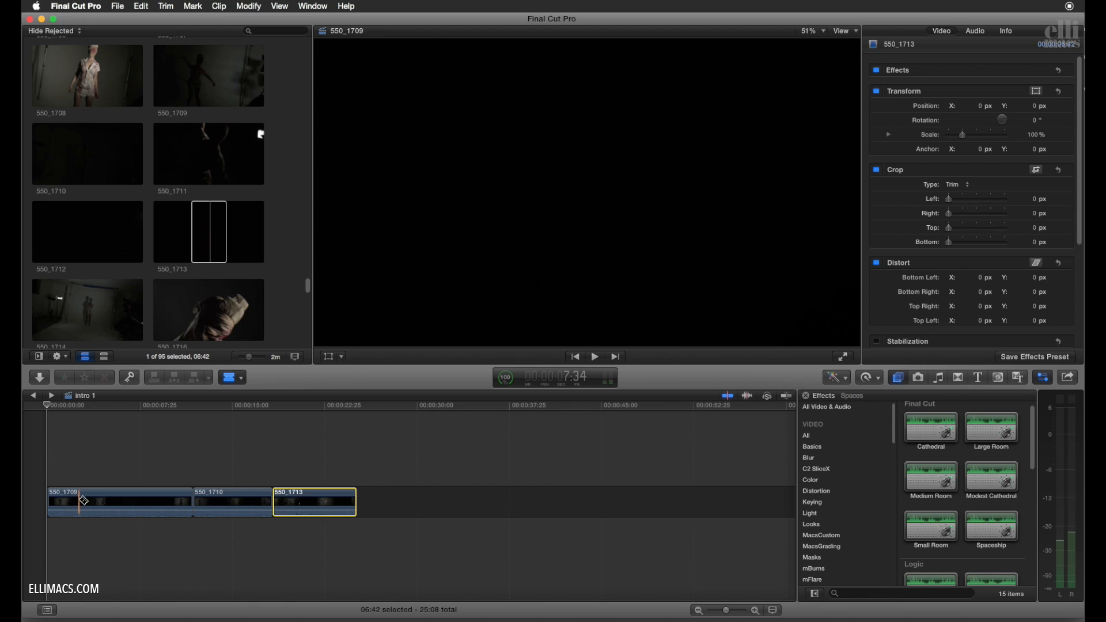
left_click(75, 503)
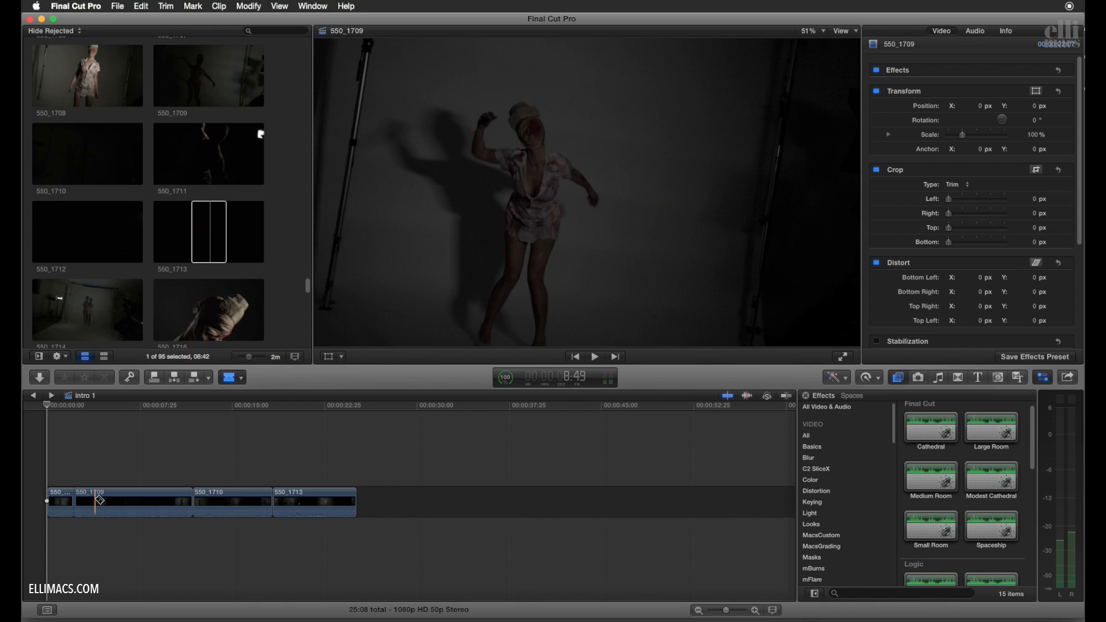
left_click(90, 499)
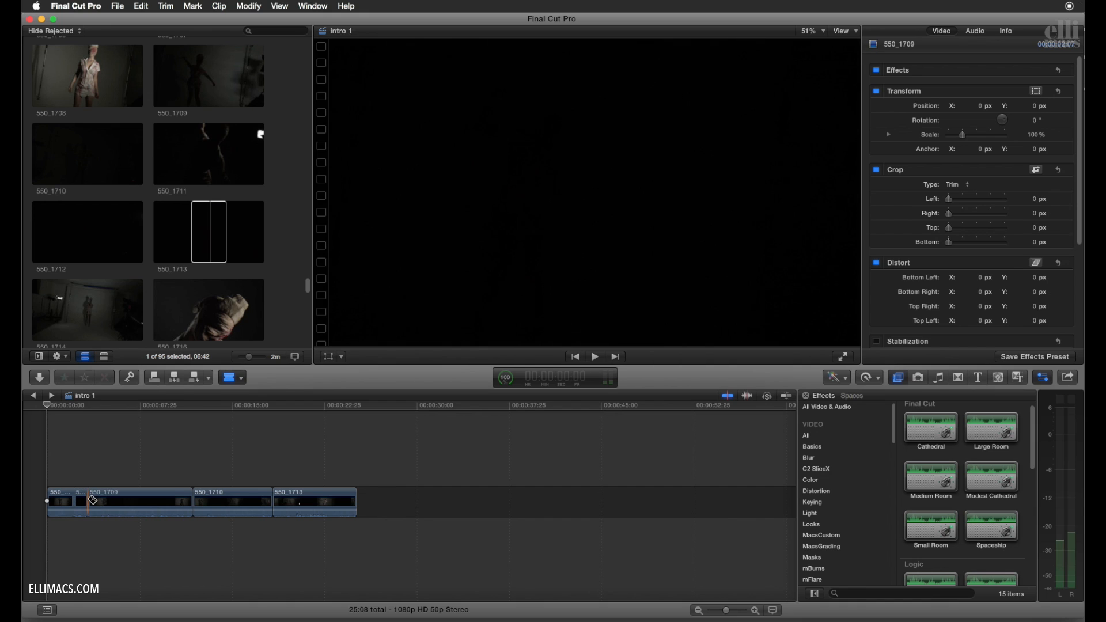
left_click(85, 501)
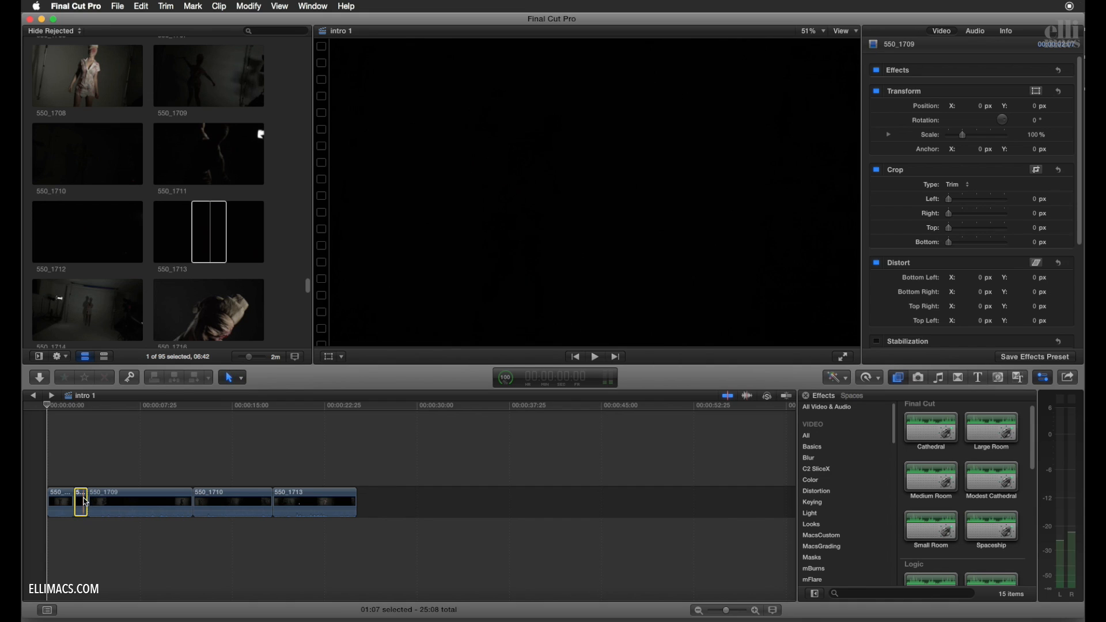
key("Delete")
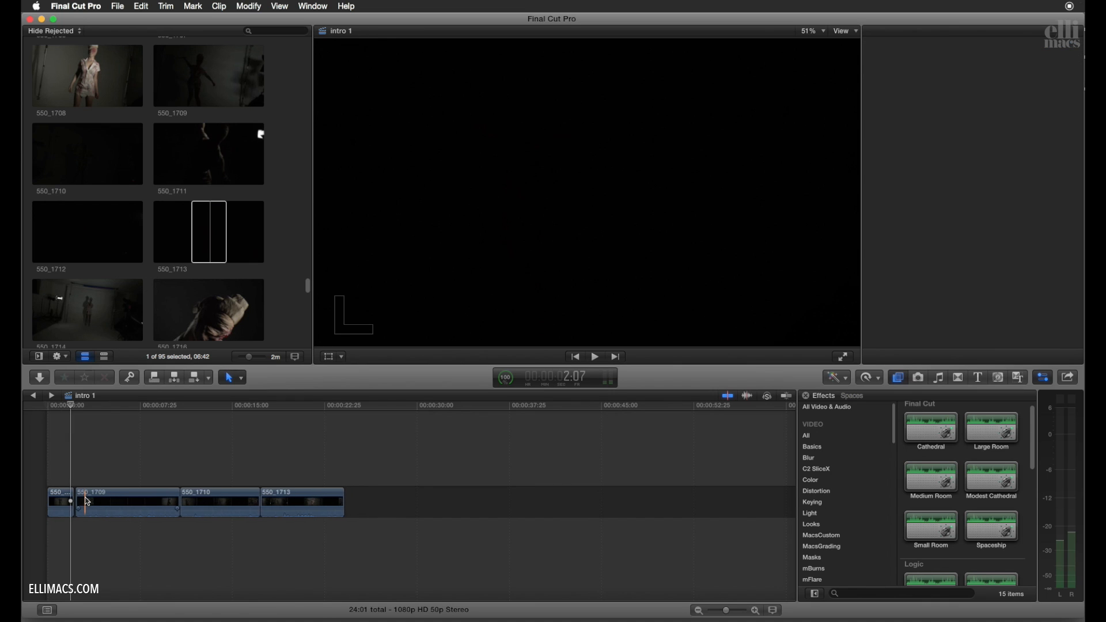
Play back the edit from near the beginning and scrub through to the end of the last clip.
left_click(56, 408)
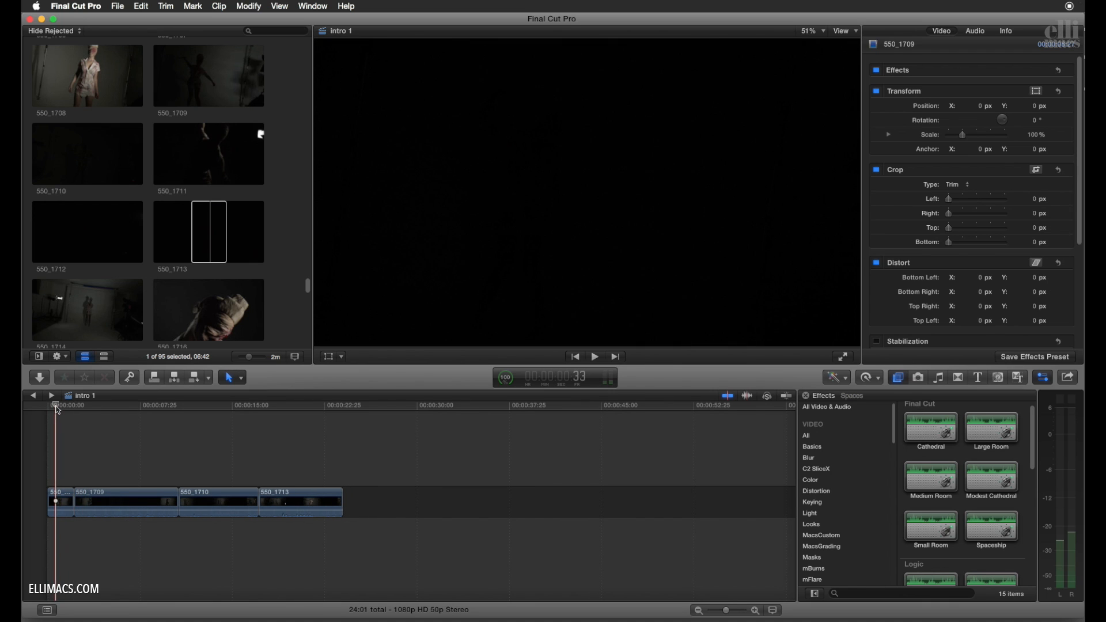
key("space")
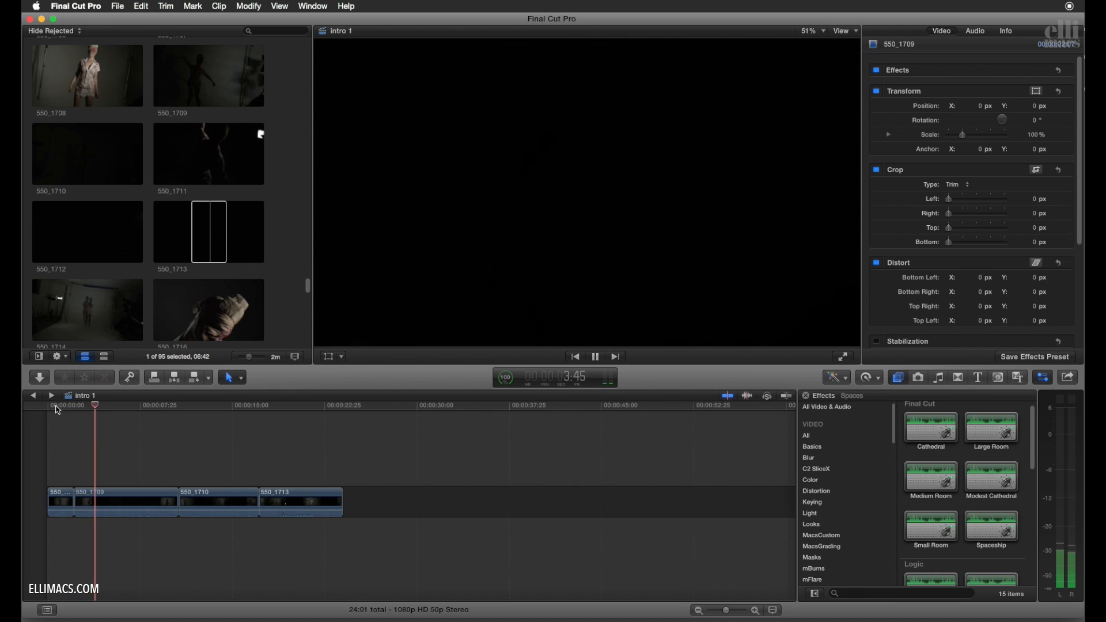
key("space")
left_click_drag(98, 407, 344, 430)
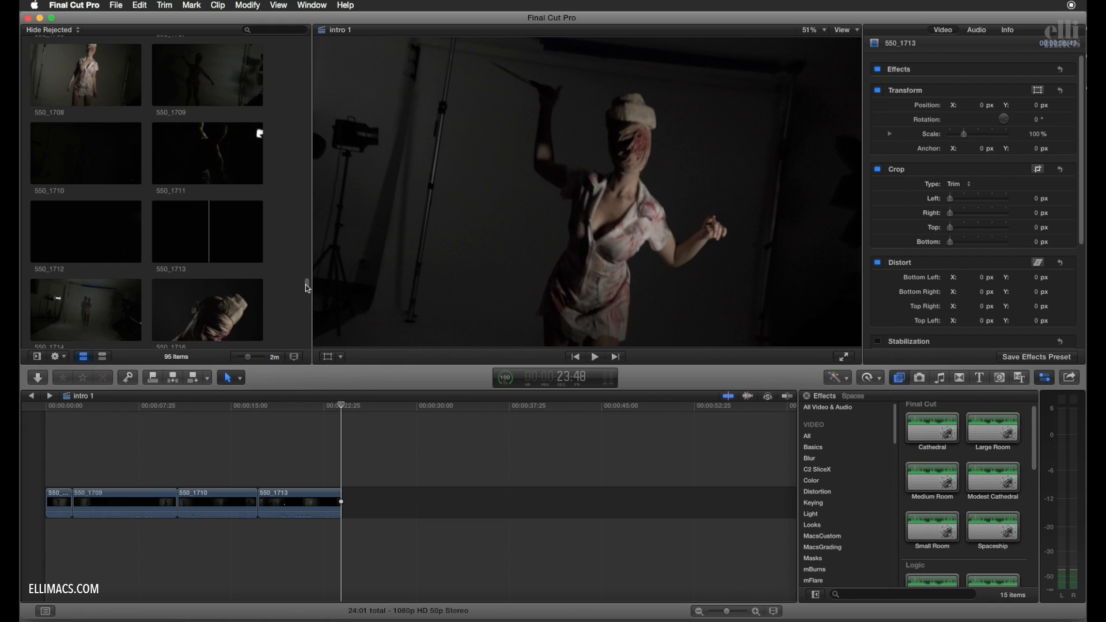
Append a range of clip 550_1716 about 17:33 long after 550_1713 and play it back.
left_click_drag(308, 288, 308, 297)
mouse_move(344, 406)
left_mouse_down()
mouse_move(362, 411)
mouse_move(323, 410)
mouse_move(360, 407)
mouse_move(343, 410)
left_mouse_up()
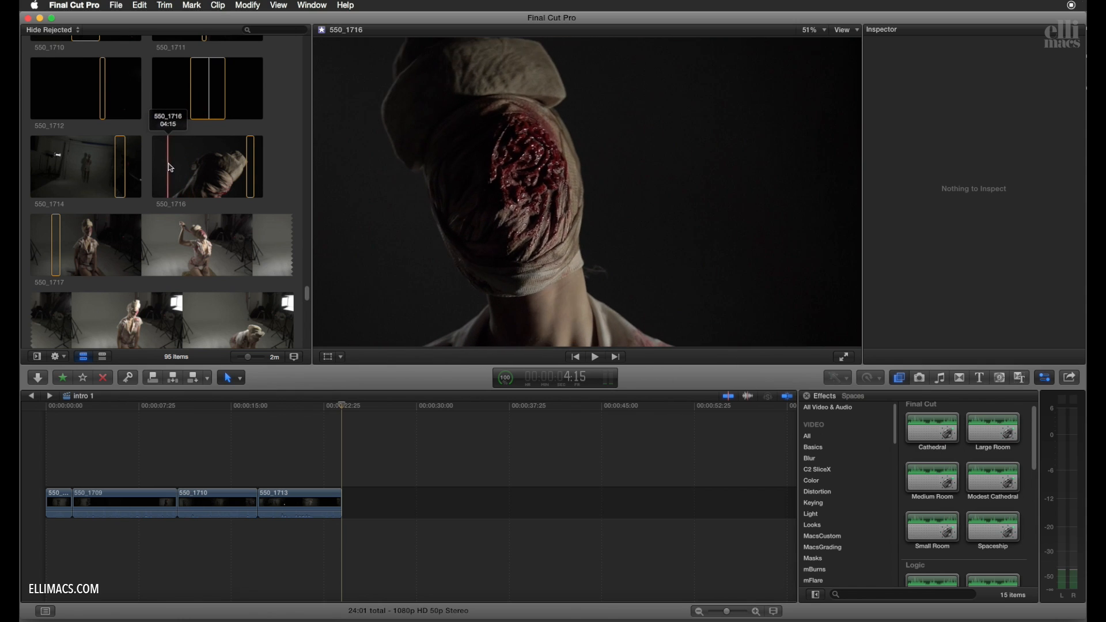
left_click_drag(168, 168, 386, 501)
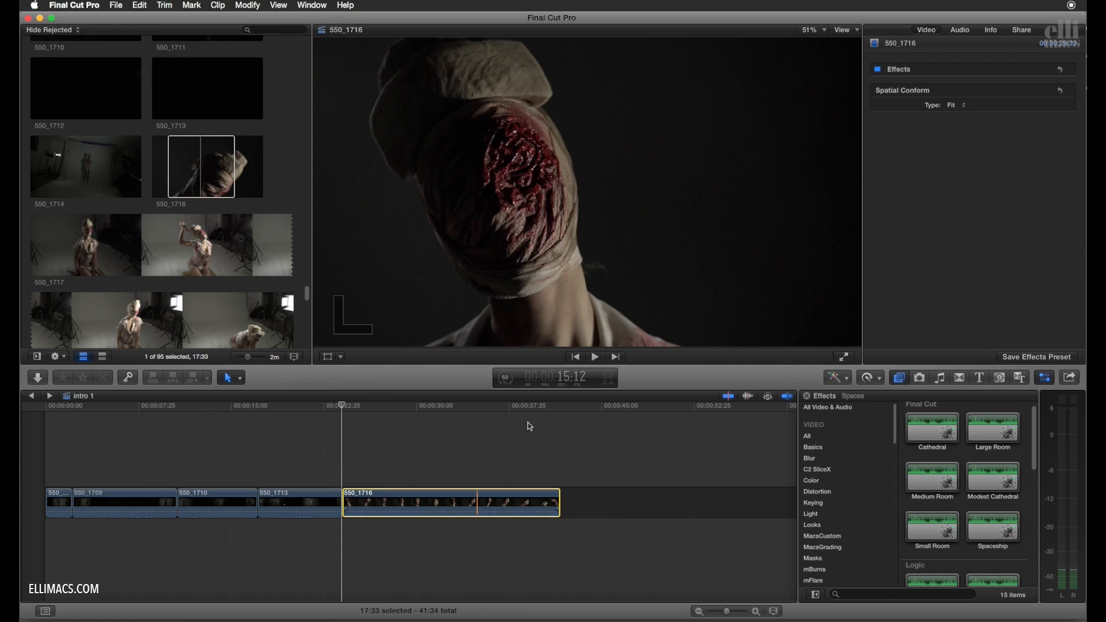
key("space")
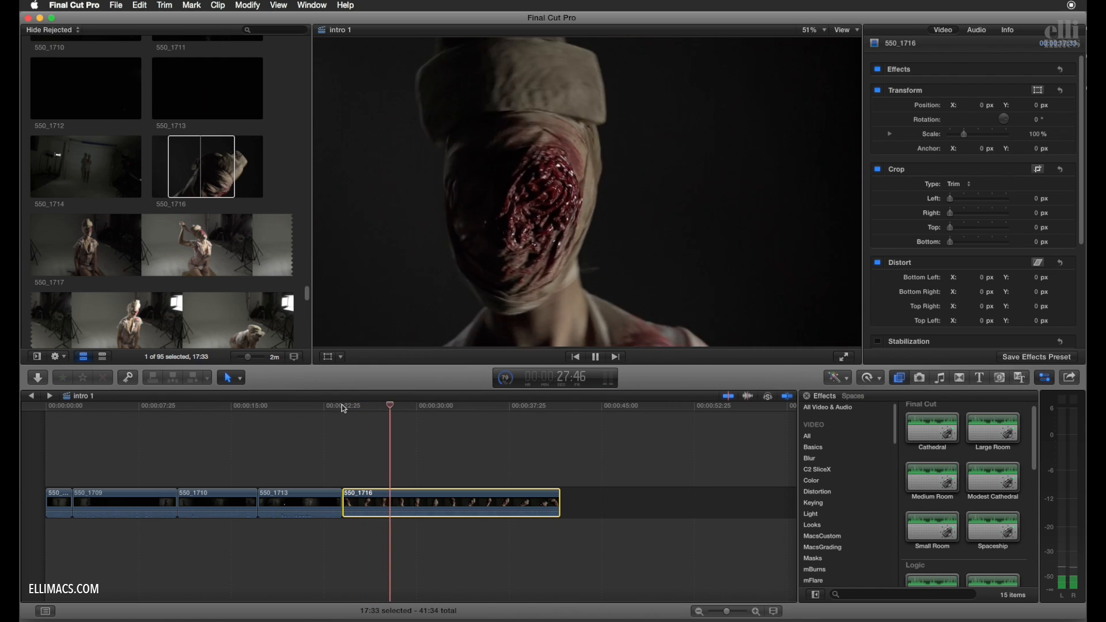
key("space")
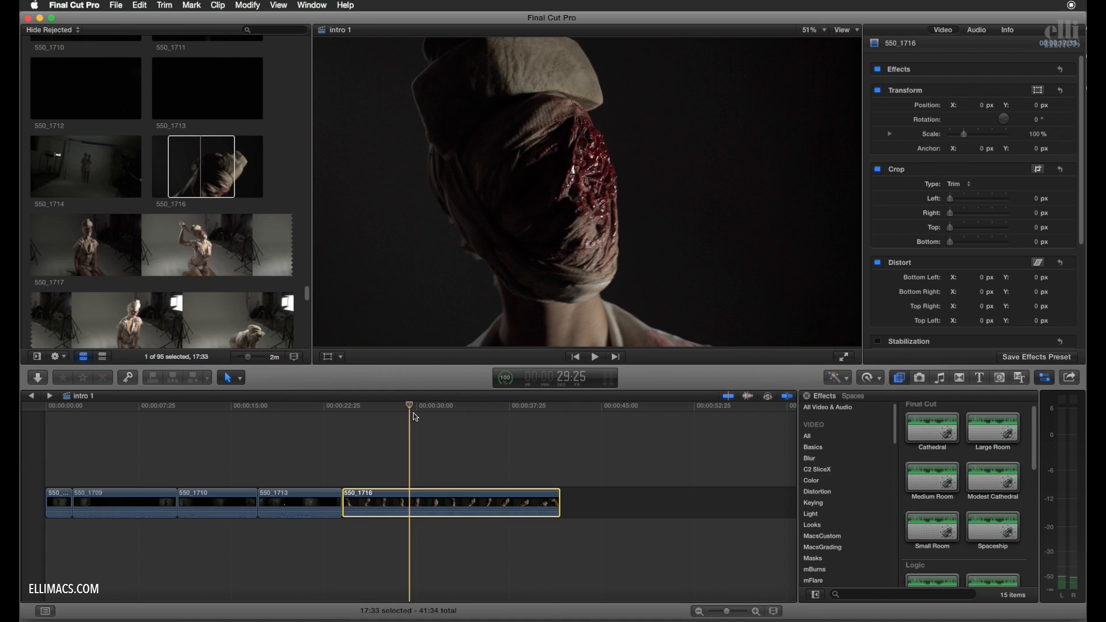
Speed up clip 550_1716 to 8x, shorten it to about 01:10 and play back the result.
left_click(880, 378)
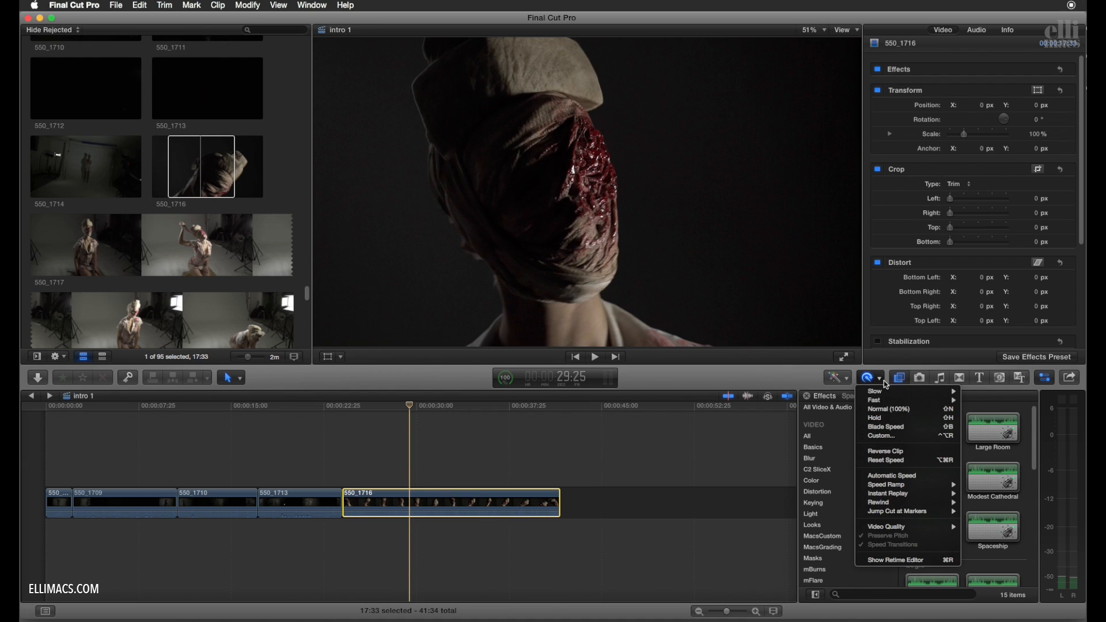
mouse_move(890, 400)
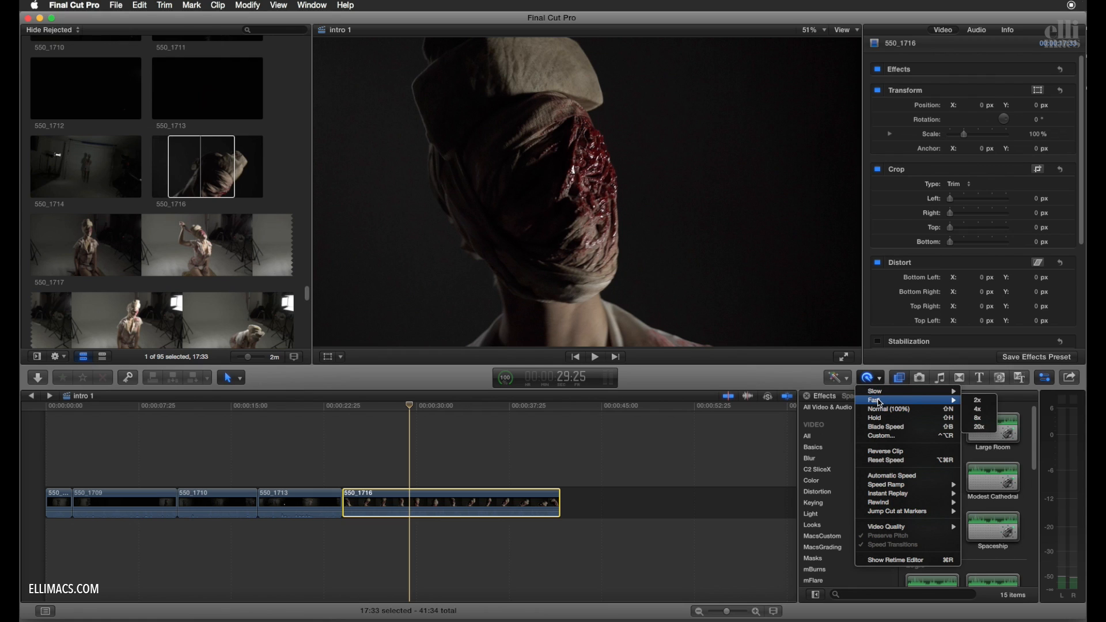
left_click(981, 419)
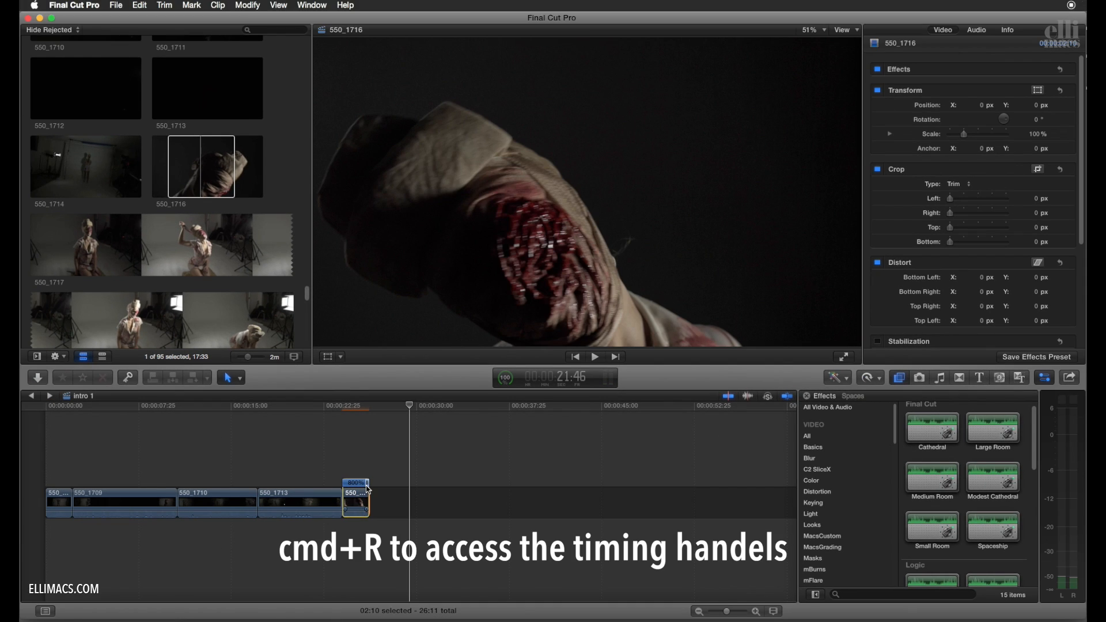
left_click_drag(369, 489, 378, 495)
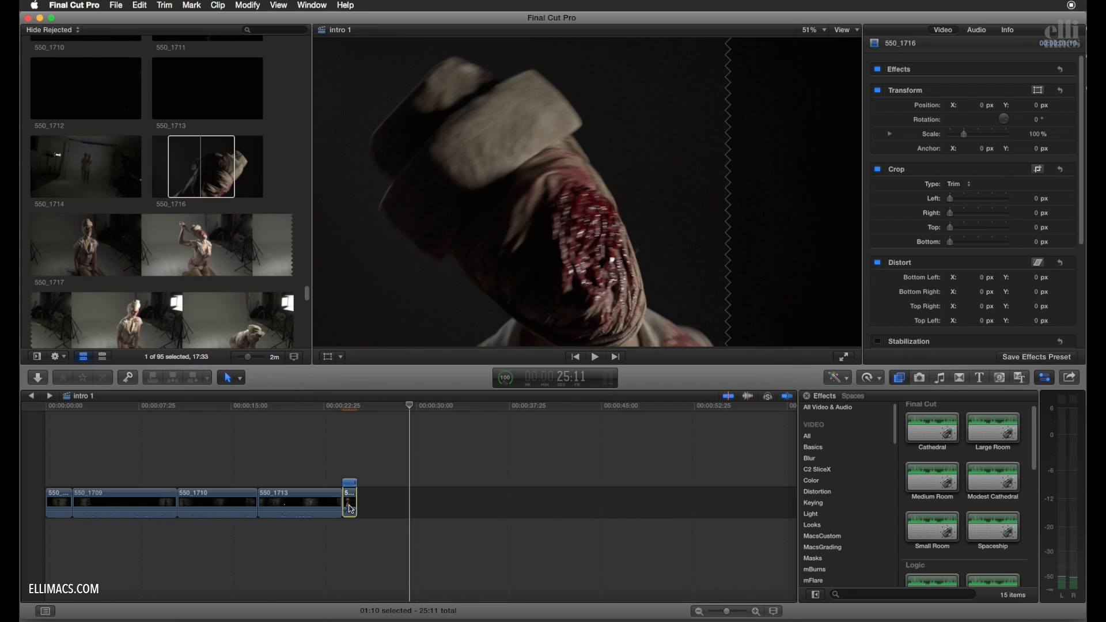
left_click(327, 410)
key("space")
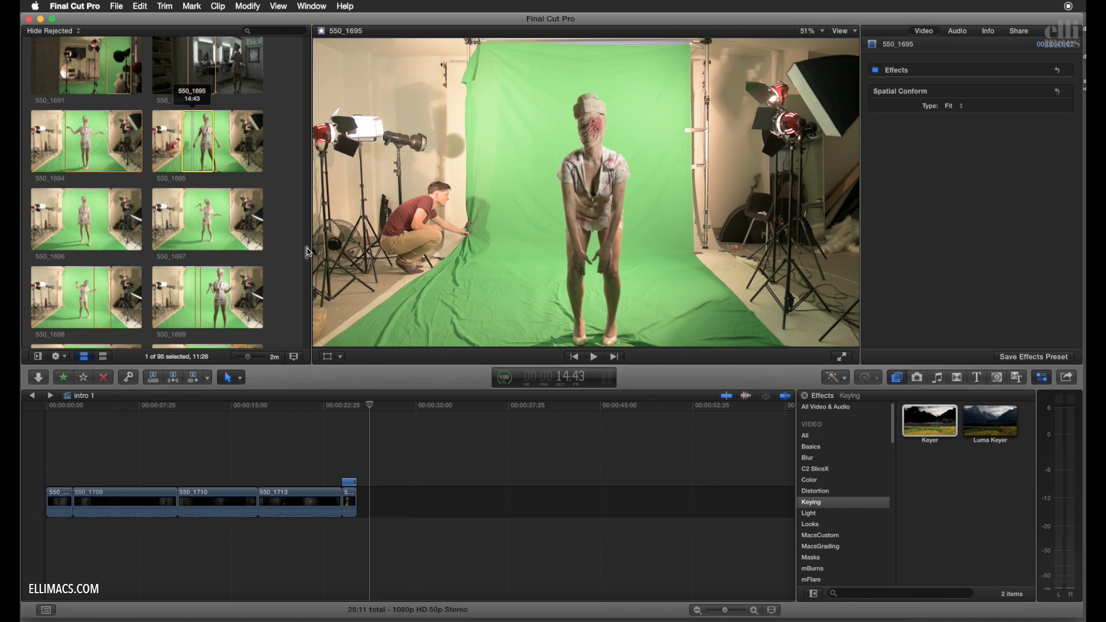
Append the shutterstock_182744582-test image for about 12:38 and transform it to 120.45% scale, position X 11.8 px, Y -77.5 px.
left_click_drag(309, 251, 309, 320)
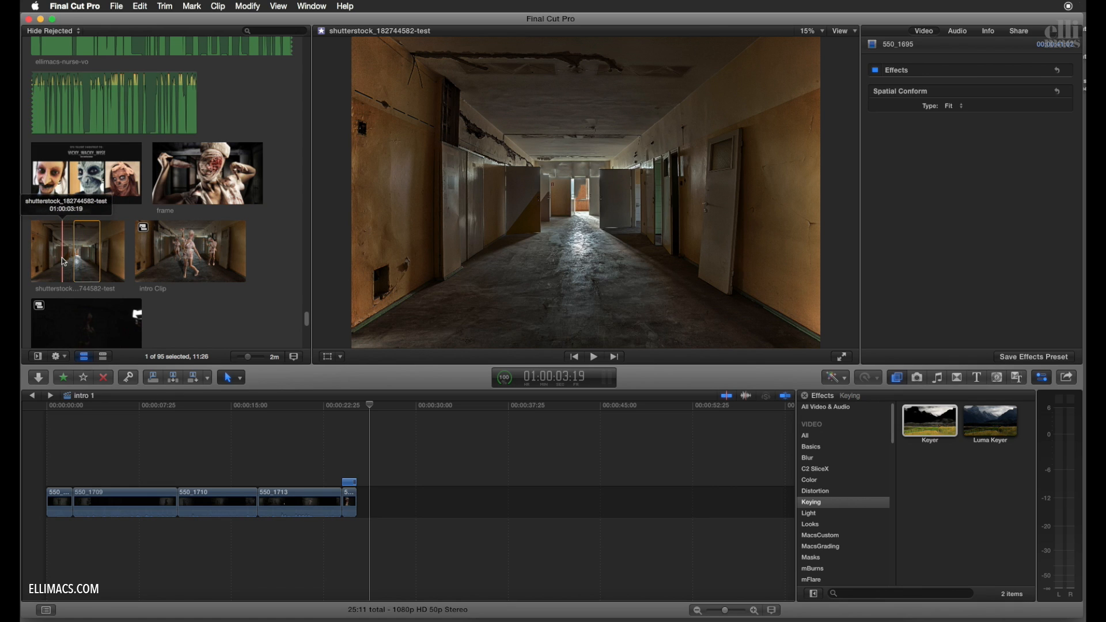
left_click_drag(80, 256, 511, 505)
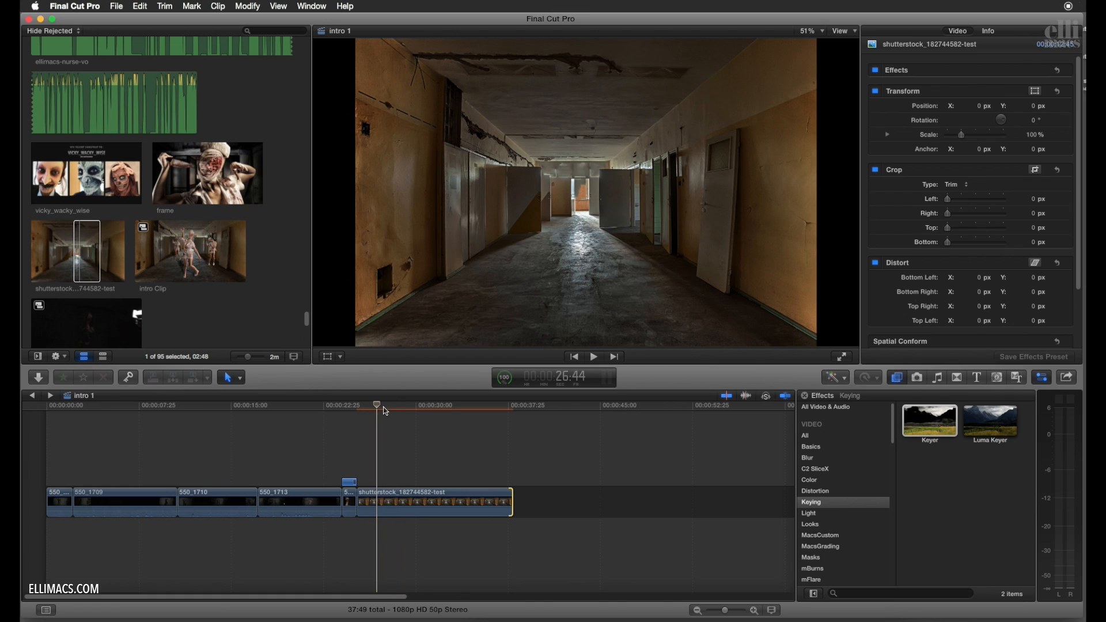
left_click(393, 503)
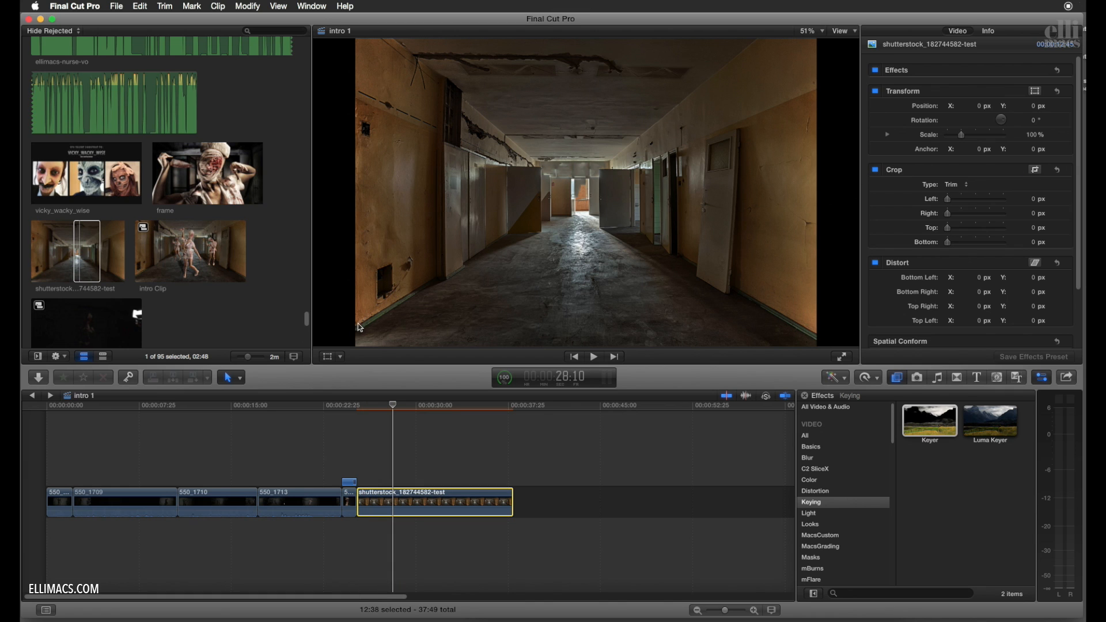
left_click(331, 357)
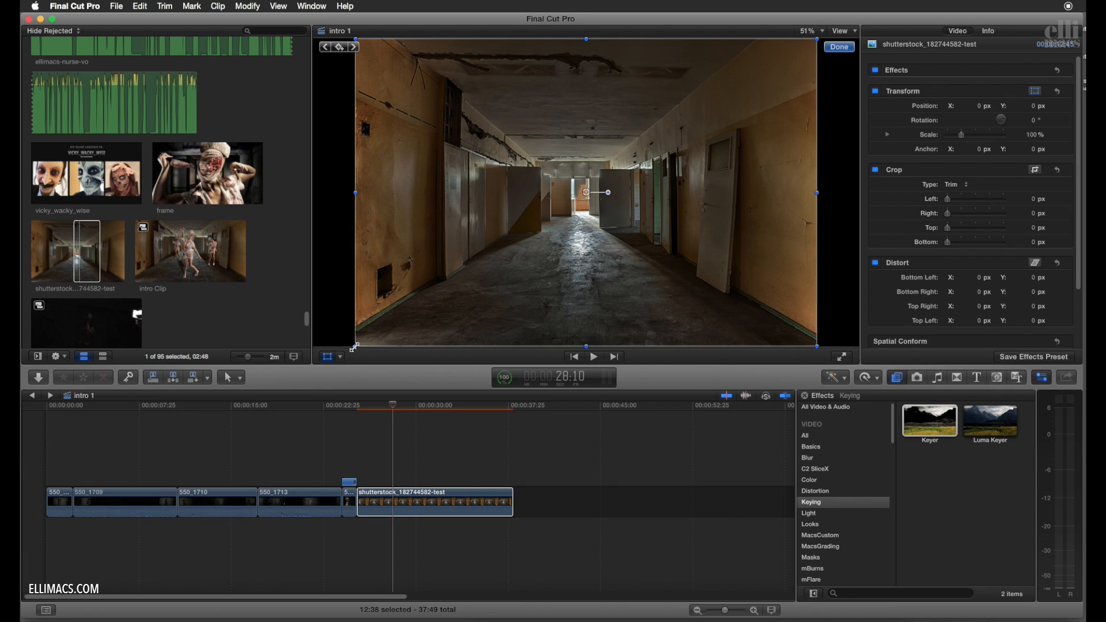
left_click_drag(354, 349, 309, 376)
mouse_move(641, 194)
left_mouse_down()
mouse_move(642, 215)
mouse_move(656, 216)
mouse_move(645, 216)
left_mouse_up()
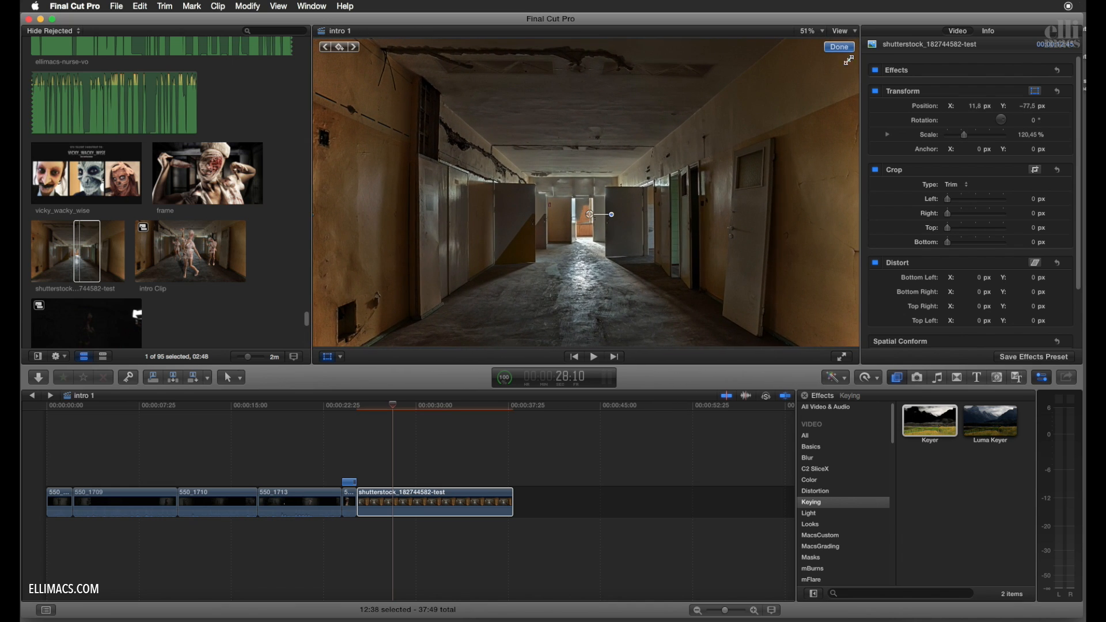
left_click(840, 47)
Connect a range of green-screen clip 550_1695 about 14:37 long above the hallway image and extend the image to the clip's end.
scroll(311, 316, "up", 5)
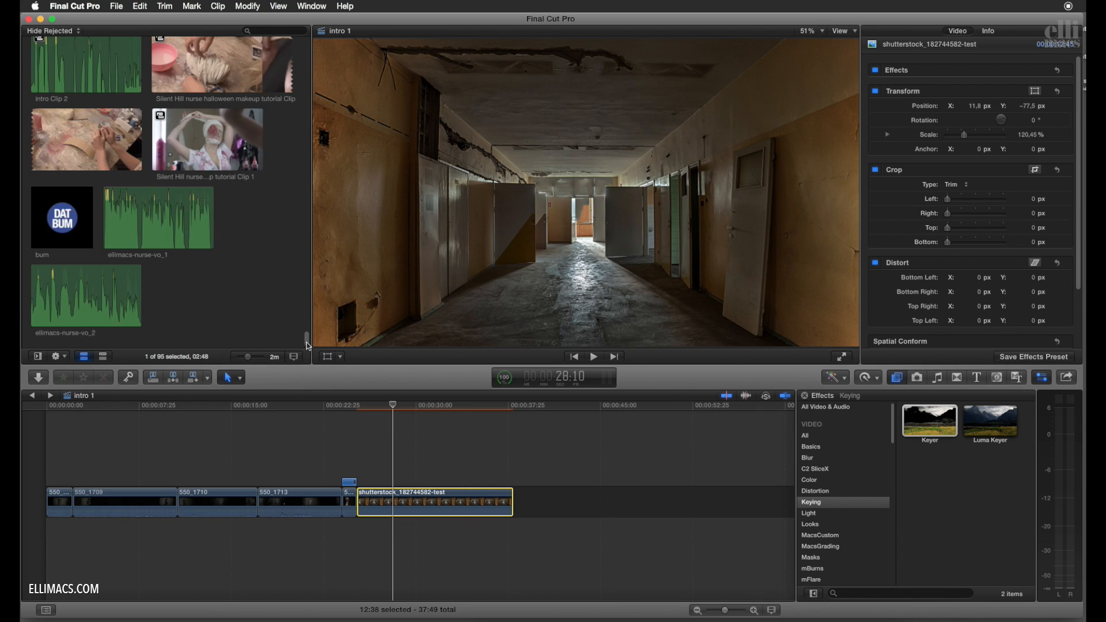
scroll(311, 317, "up", 10)
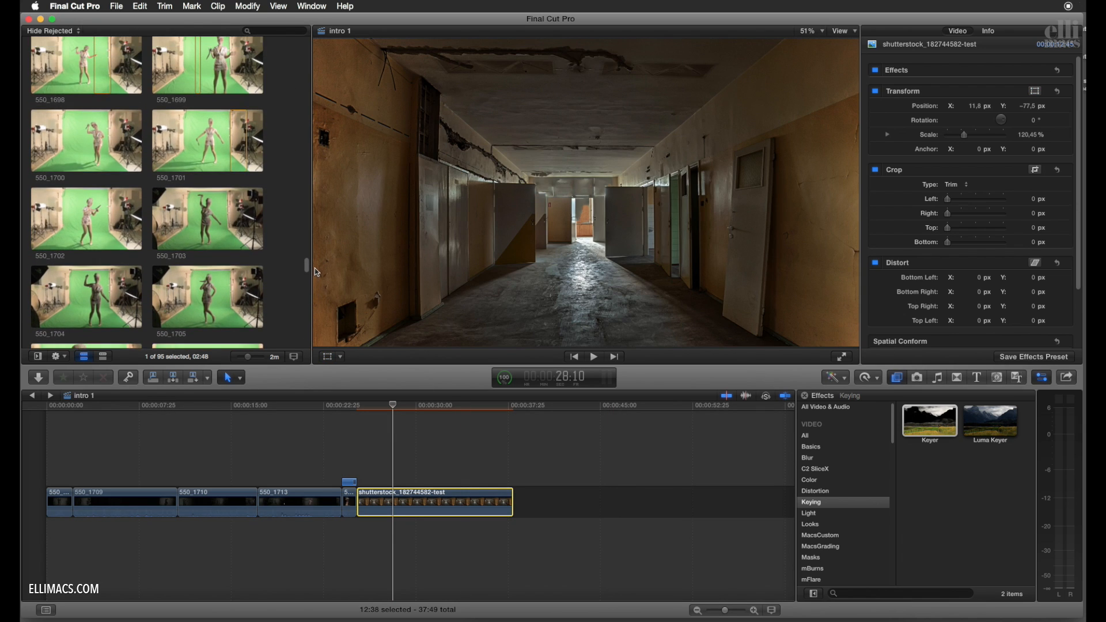
scroll(315, 271, "up", 5)
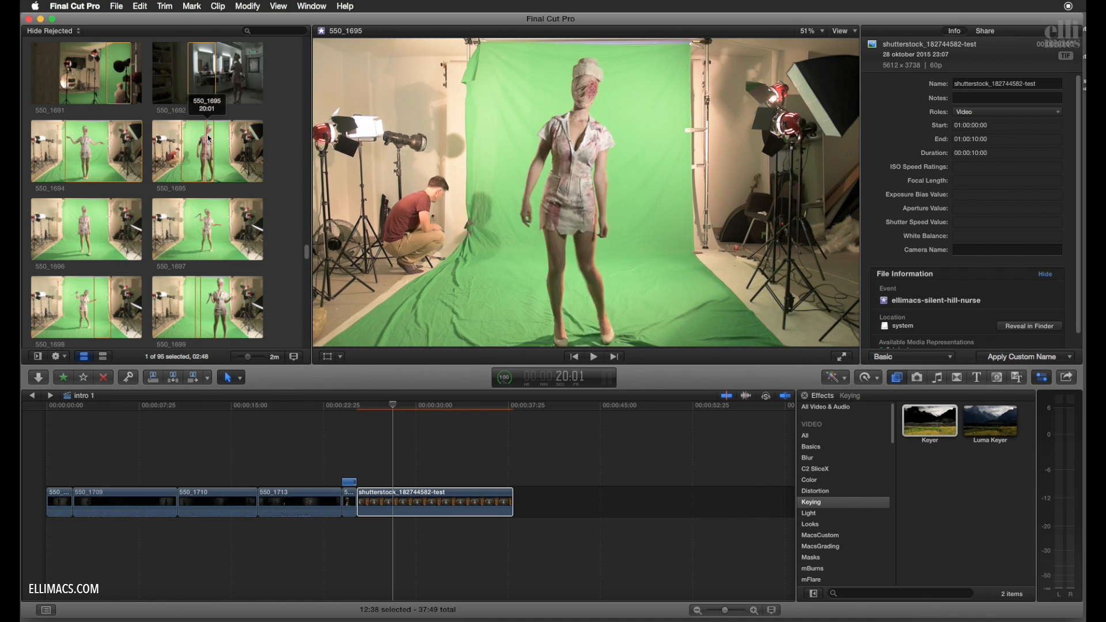
left_click_drag(221, 146, 361, 465)
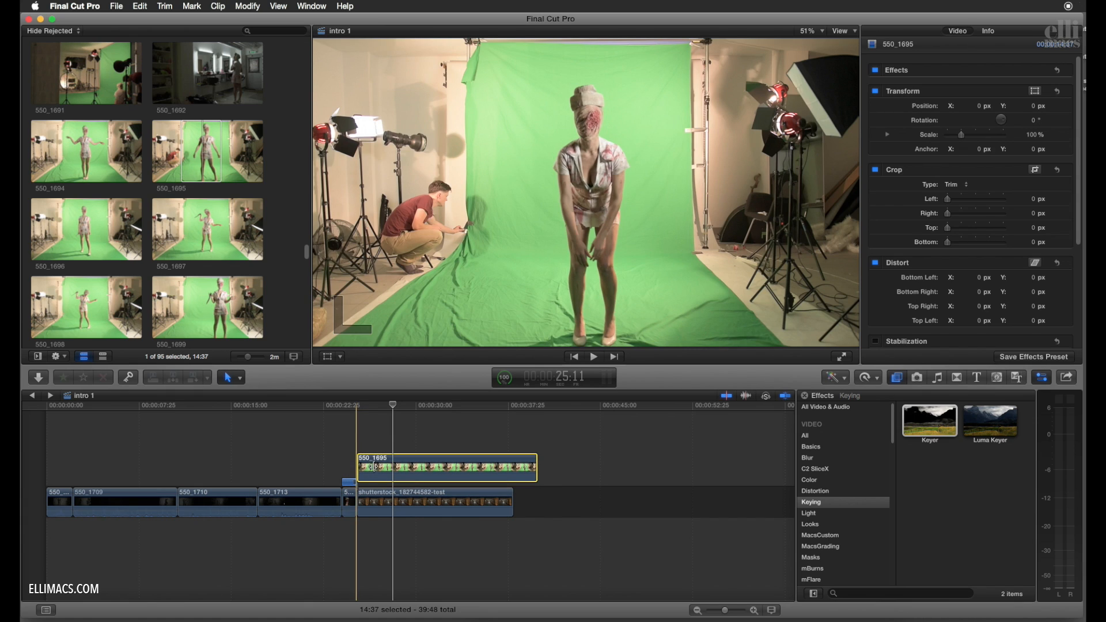
left_click_drag(511, 501, 537, 501)
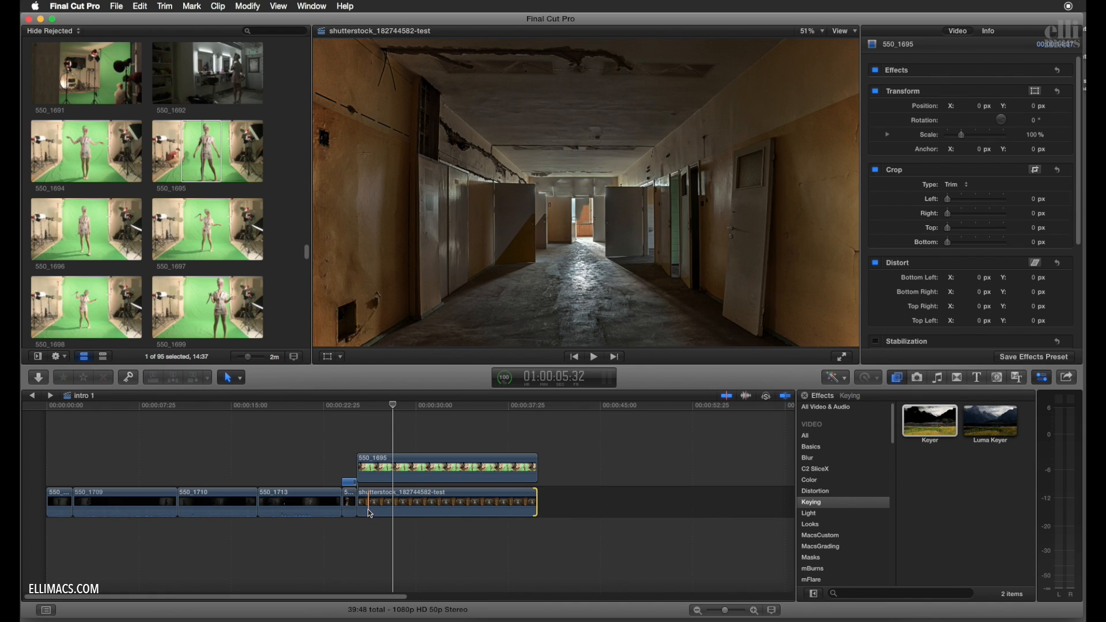
Apply the Keyer effect to the green-screen clip 550_1695 above the hallway image.
left_click_drag(429, 408, 442, 407)
left_click(425, 468)
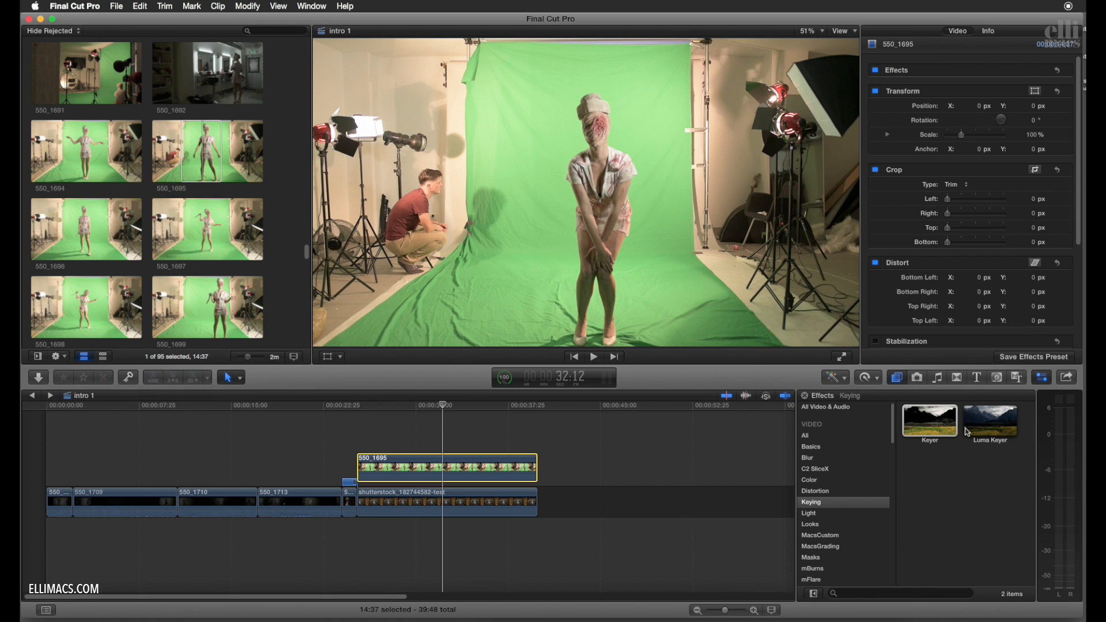
left_click_drag(940, 408, 421, 470)
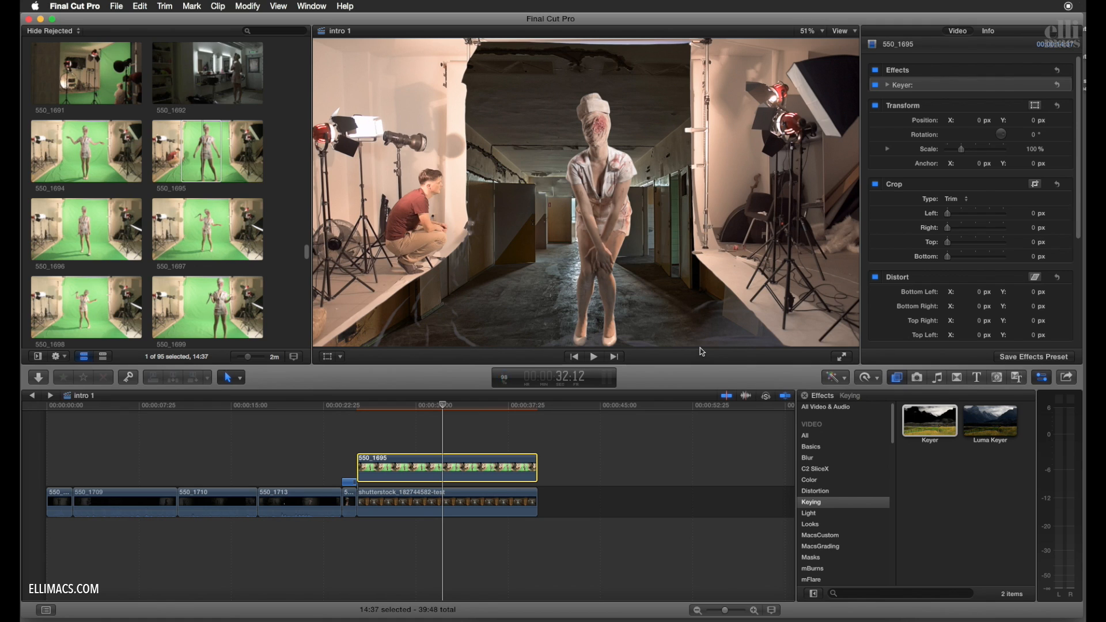
Refine the key with a Sample Color area on the green floor beside the nurse and set Fill Holes to 7.5.
left_click(889, 86)
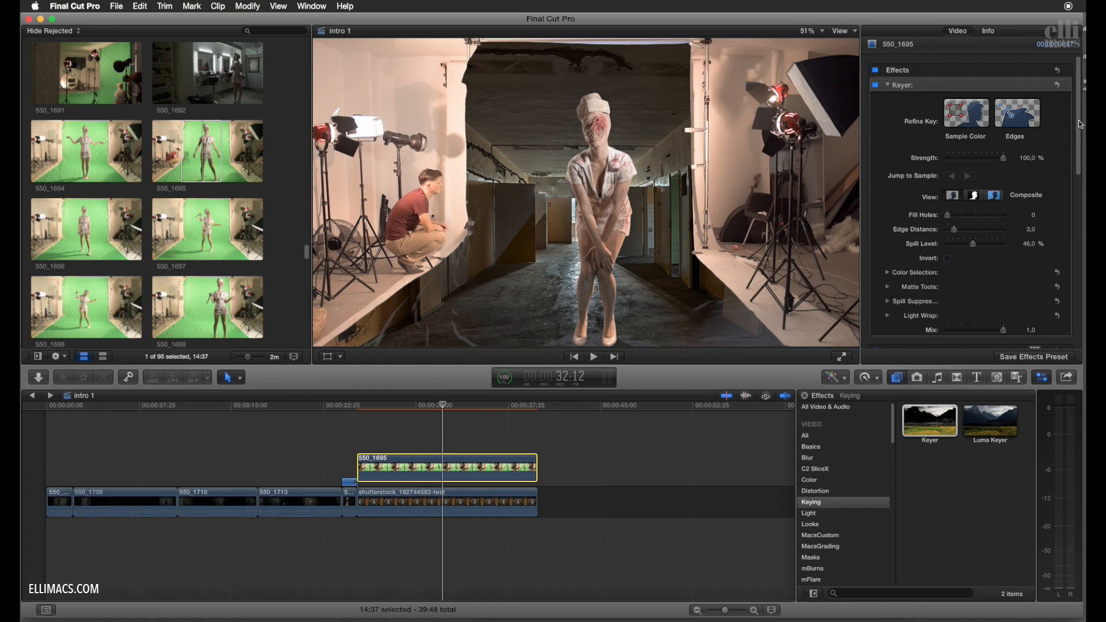
left_click(967, 113)
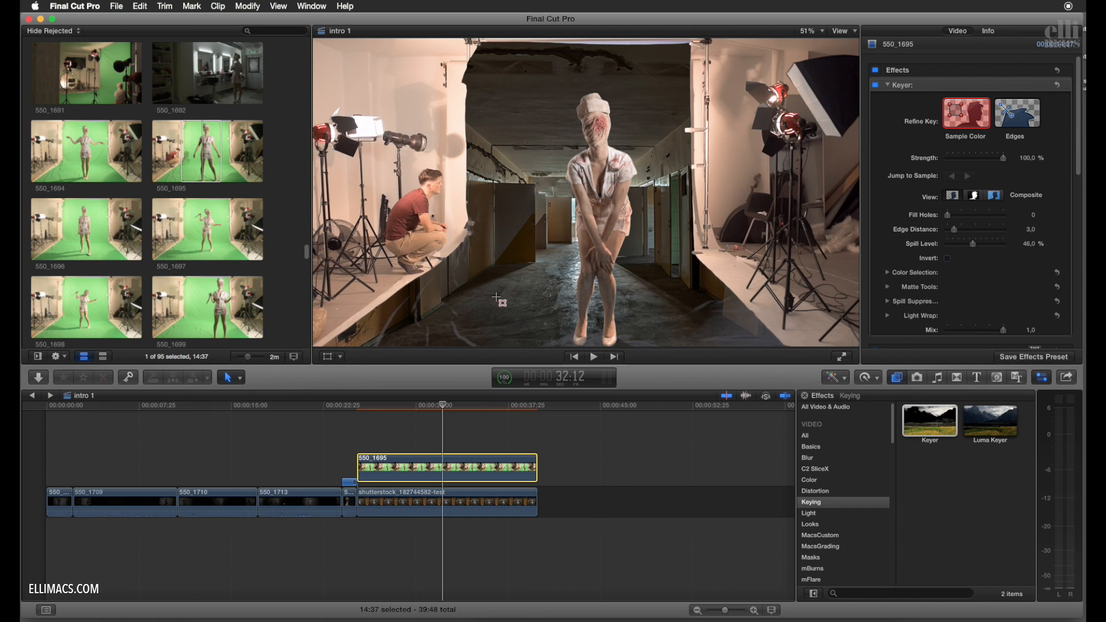
left_click_drag(519, 251, 455, 344)
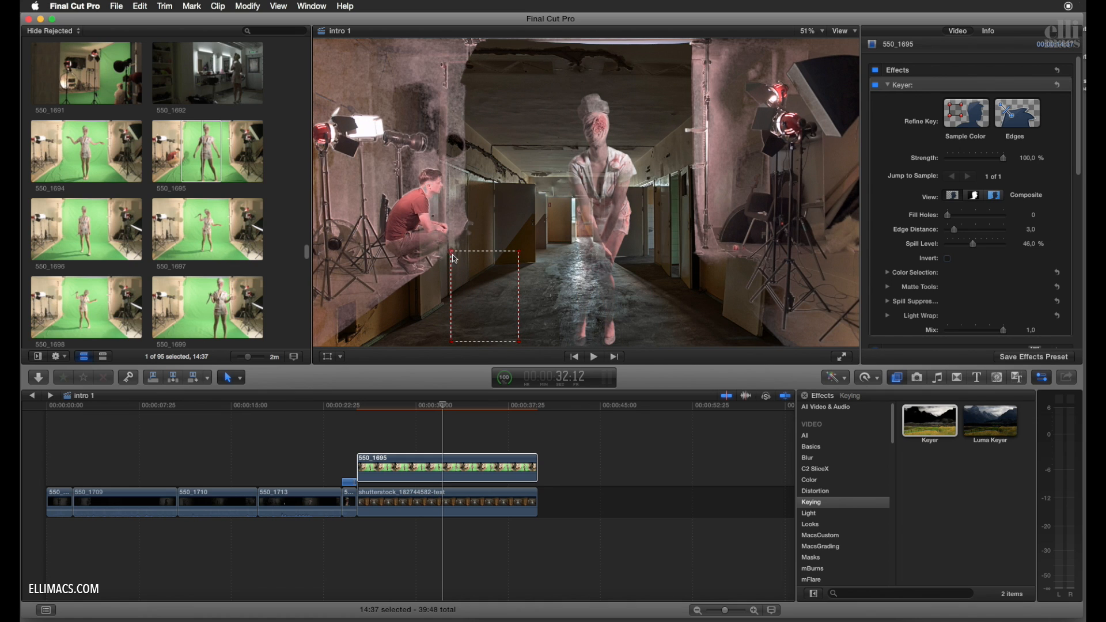
left_click_drag(456, 259, 467, 268)
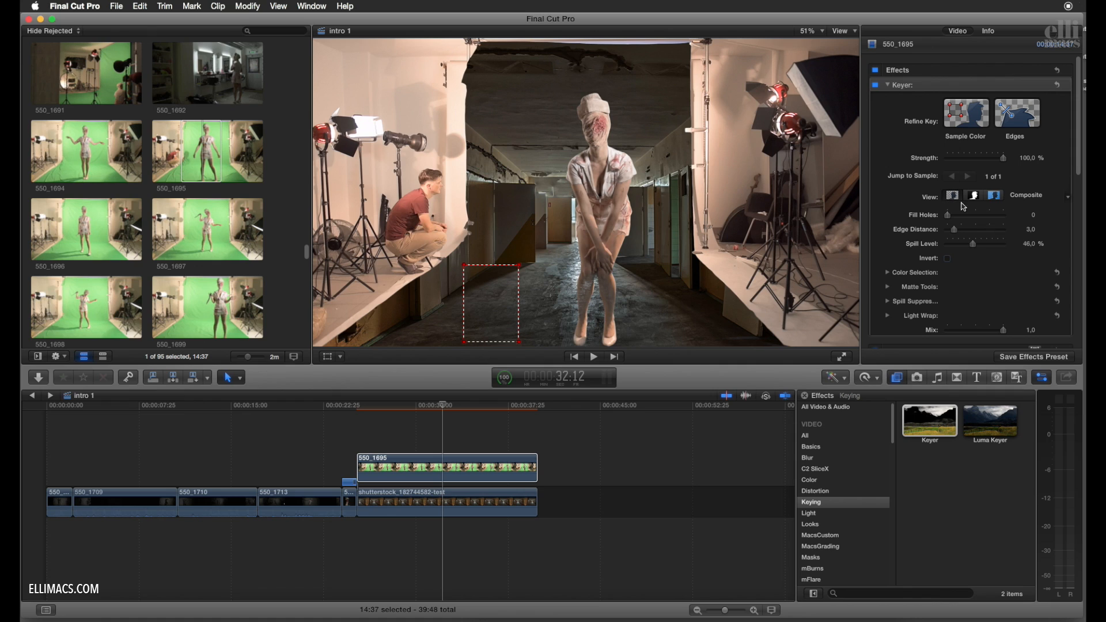
left_click_drag(961, 222, 977, 225)
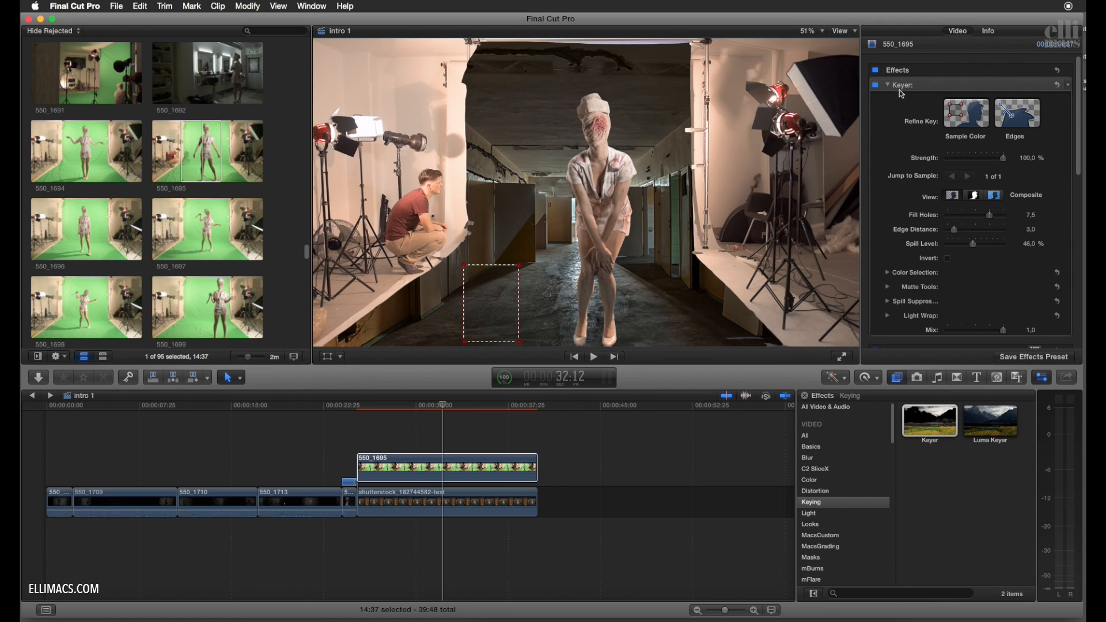
Trim clip 550_1695 by 605 px on the left, 613 px on the right and 32 px at the top, and play it back.
left_click(890, 87)
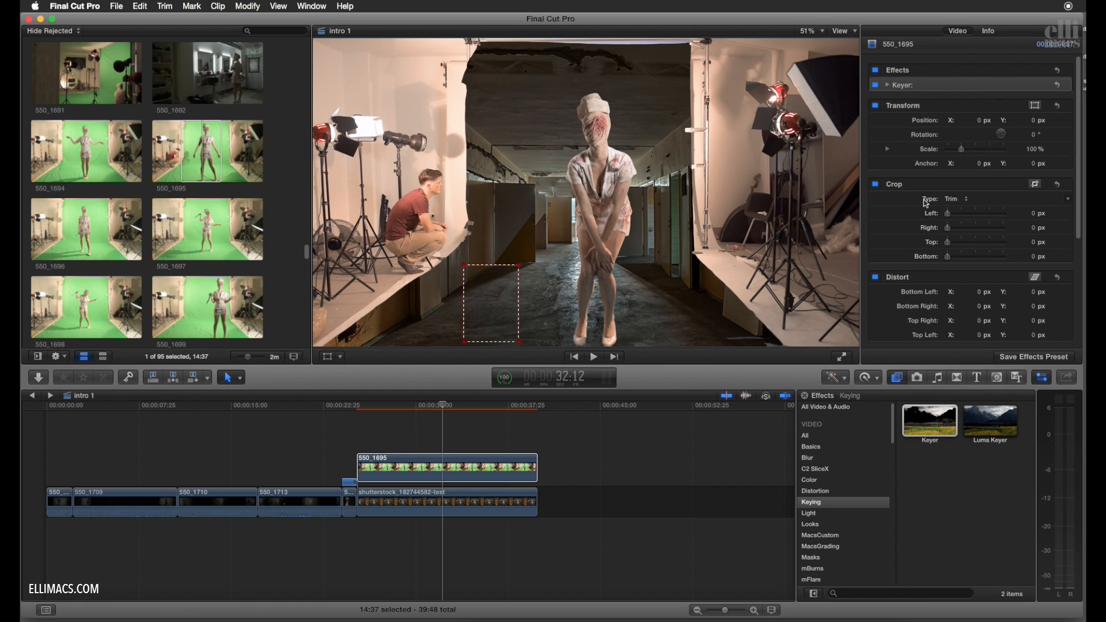
left_click_drag(951, 219, 979, 222)
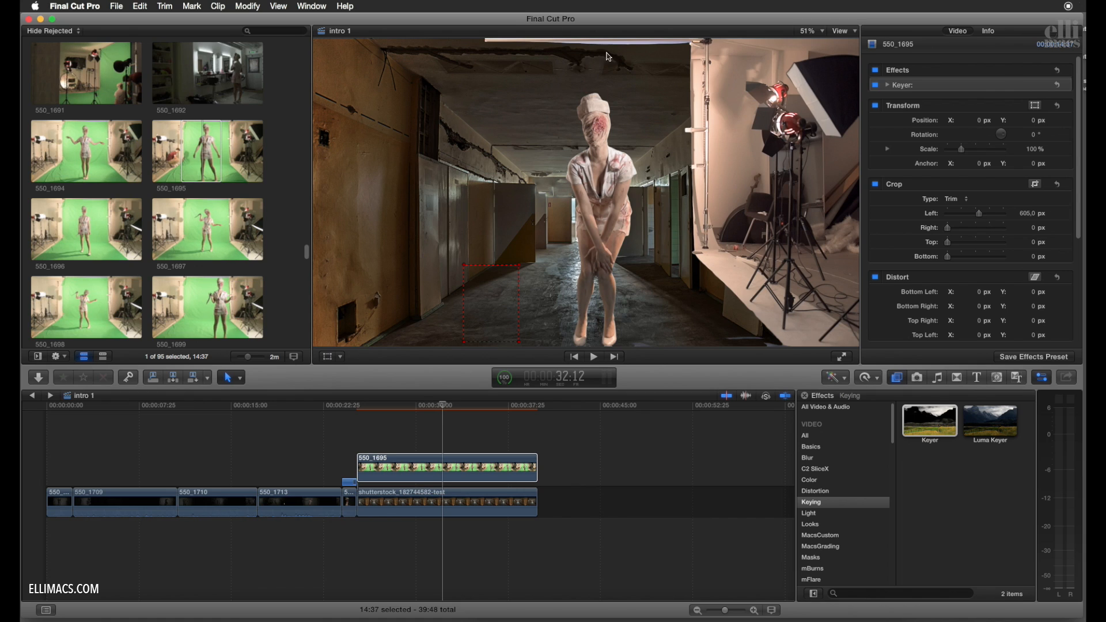
left_click_drag(948, 243, 950, 248)
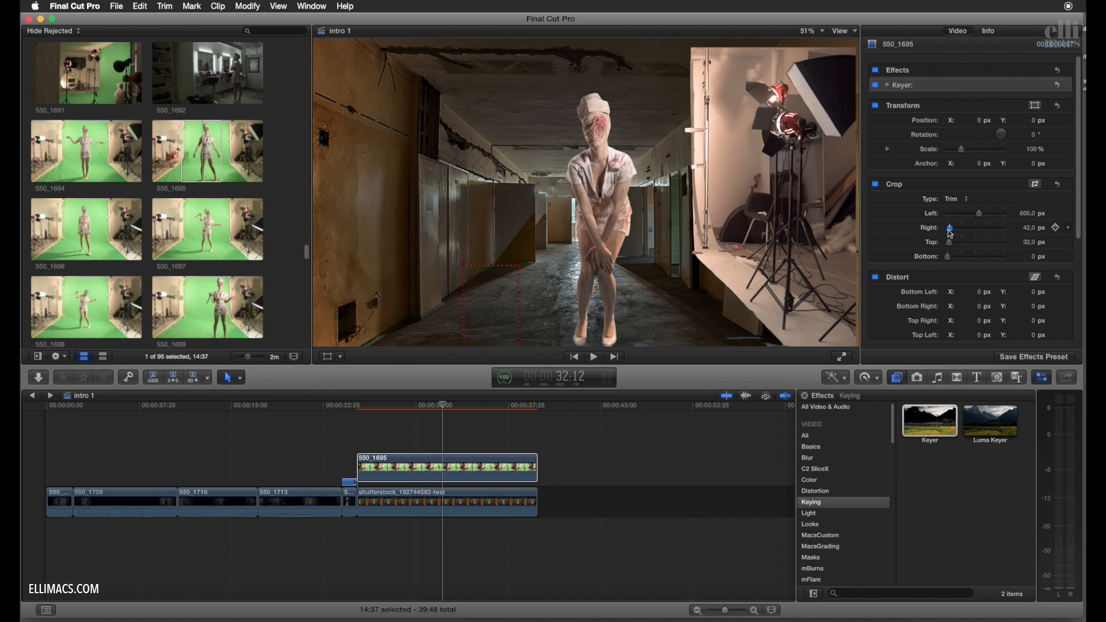
left_click_drag(951, 234, 981, 240)
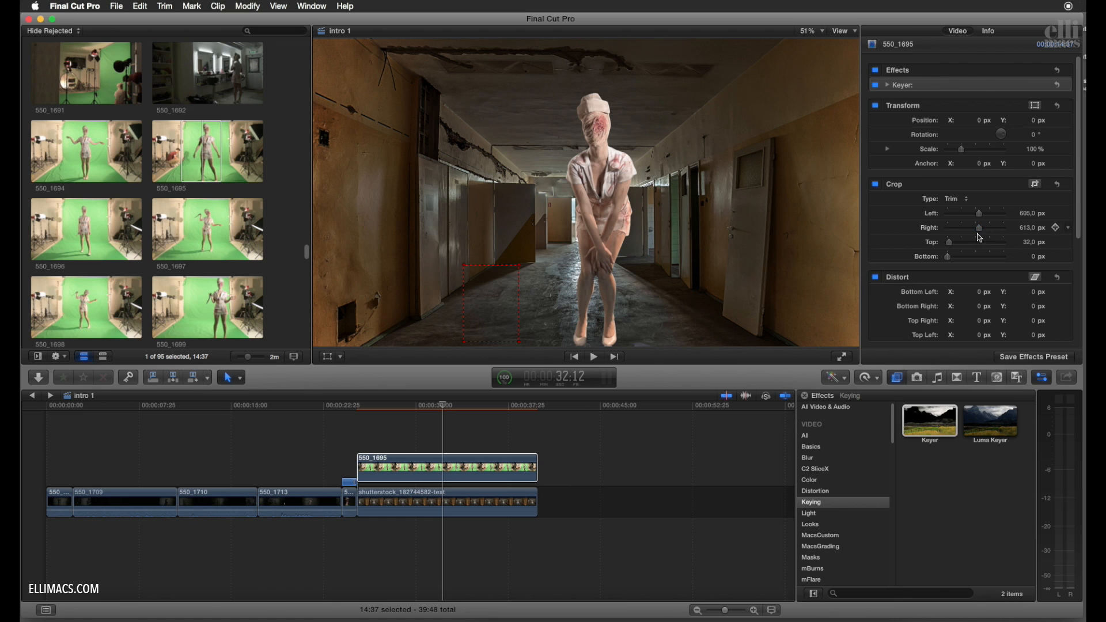
left_click(443, 468)
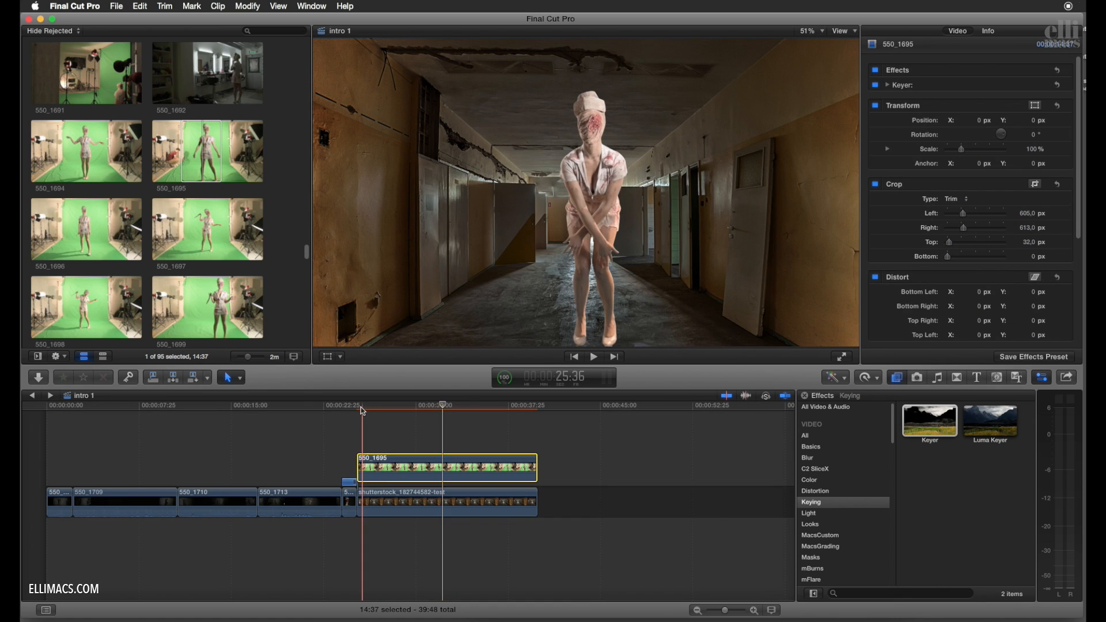
key("space")
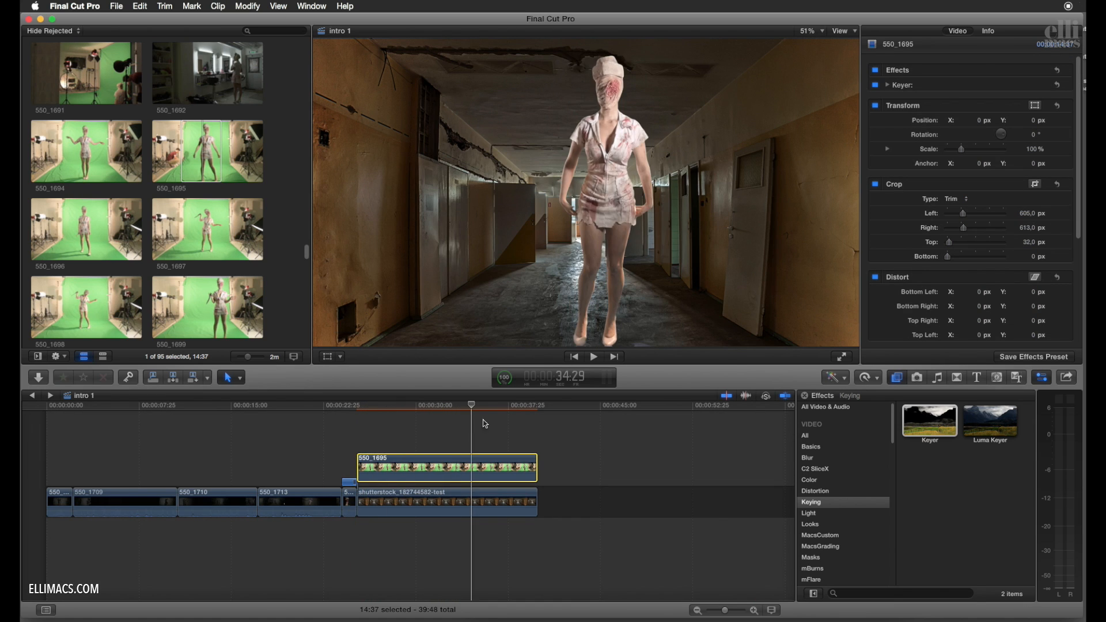
Transform the keyed nurse to 87.73% scale, 1.8° rotation, position X -36.8 px, Y -189 px.
mouse_move(500, 429)
left_mouse_down()
mouse_move(515, 431)
mouse_move(487, 437)
left_mouse_up()
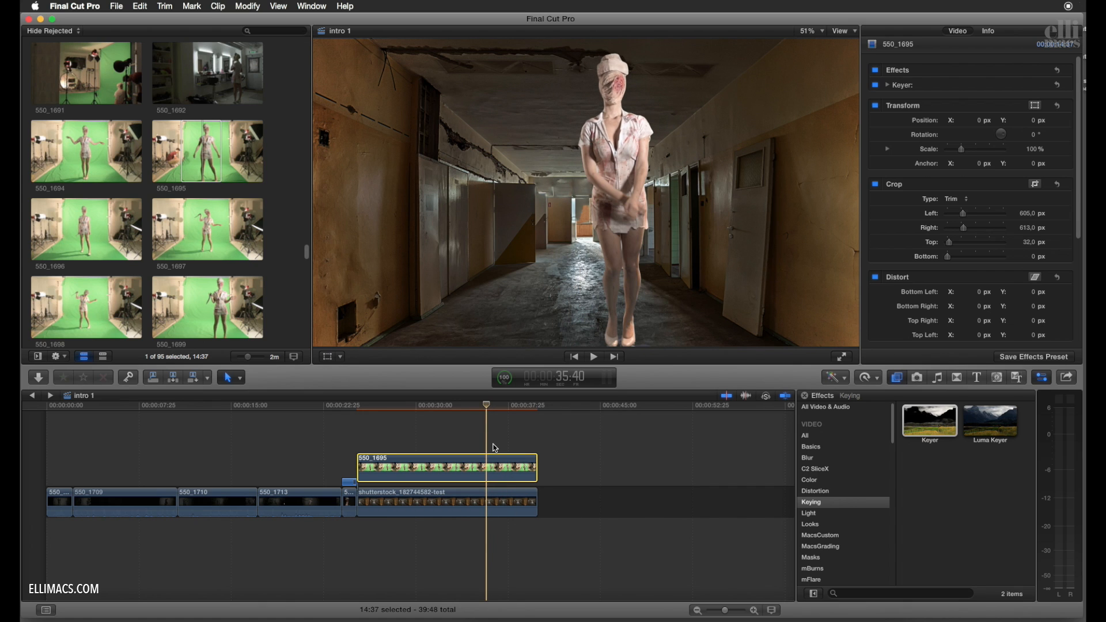
left_click(462, 409)
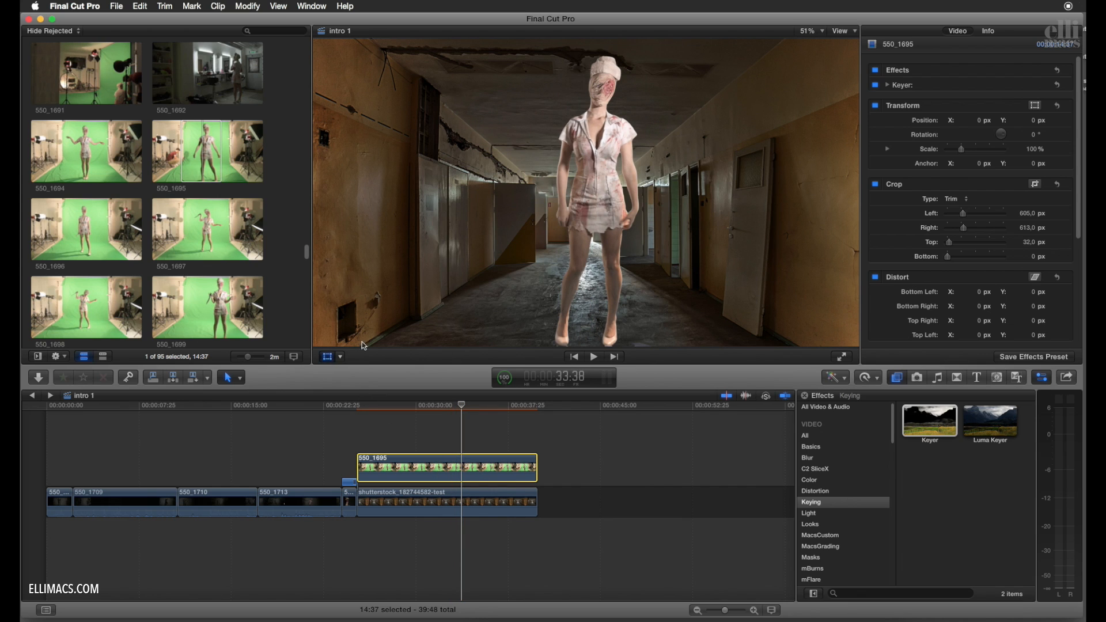
left_click_drag(686, 48, 662, 84)
left_click_drag(605, 182, 602, 248)
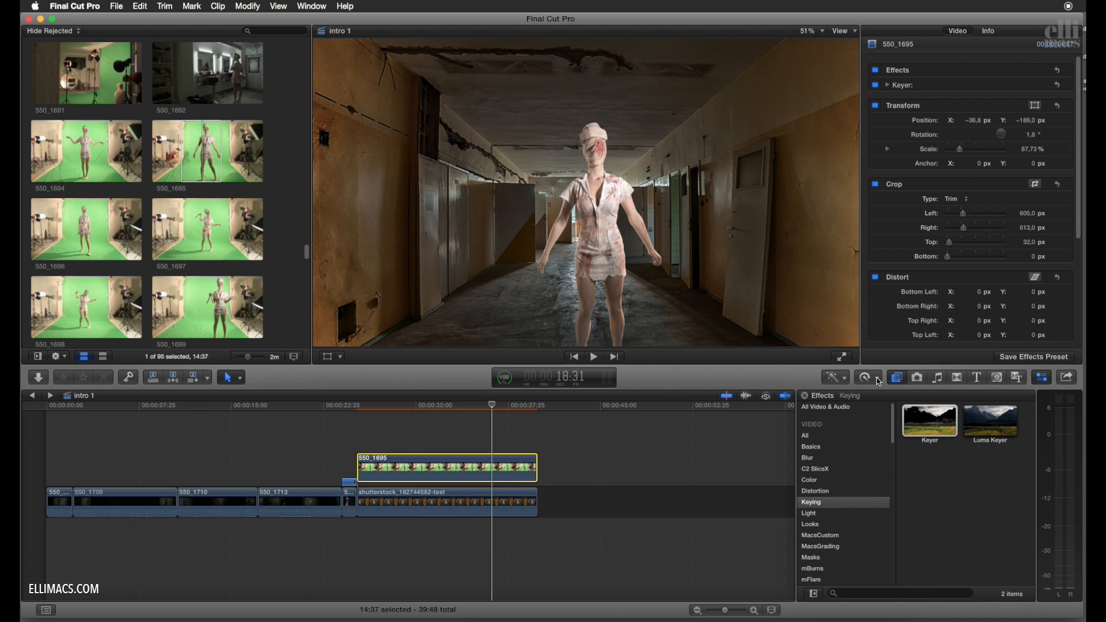
Retime clip 550_1695 to a faster speed so that it lasts 07:27.
left_click(878, 378)
left_click(574, 453)
left_click(574, 453)
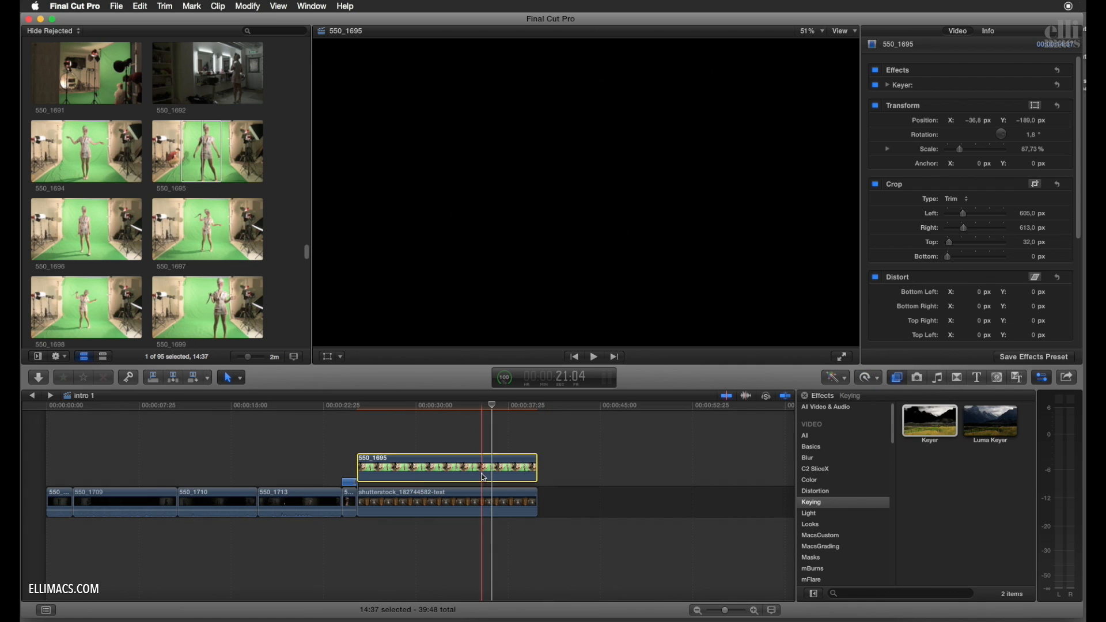
left_click(483, 472)
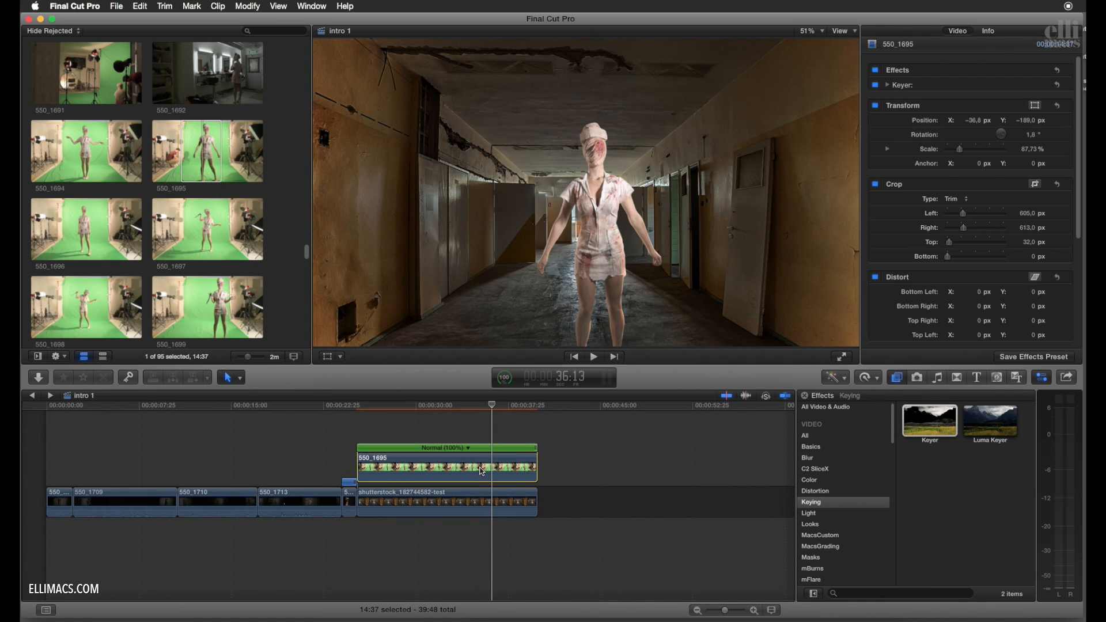
left_click_drag(530, 457, 465, 459)
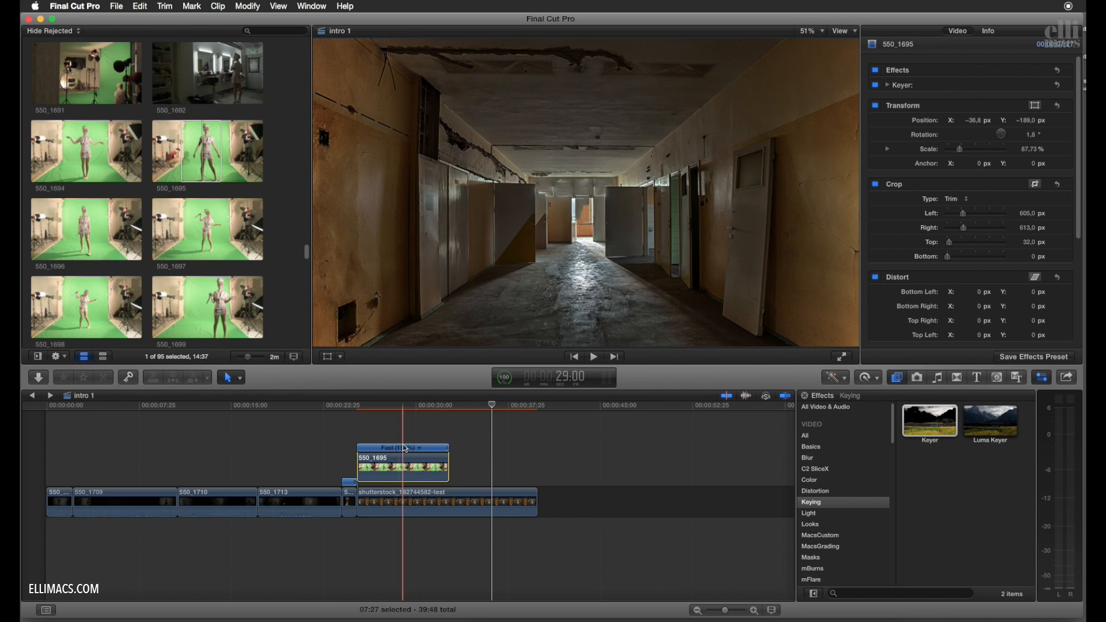
right_click(405, 465)
key("Escape")
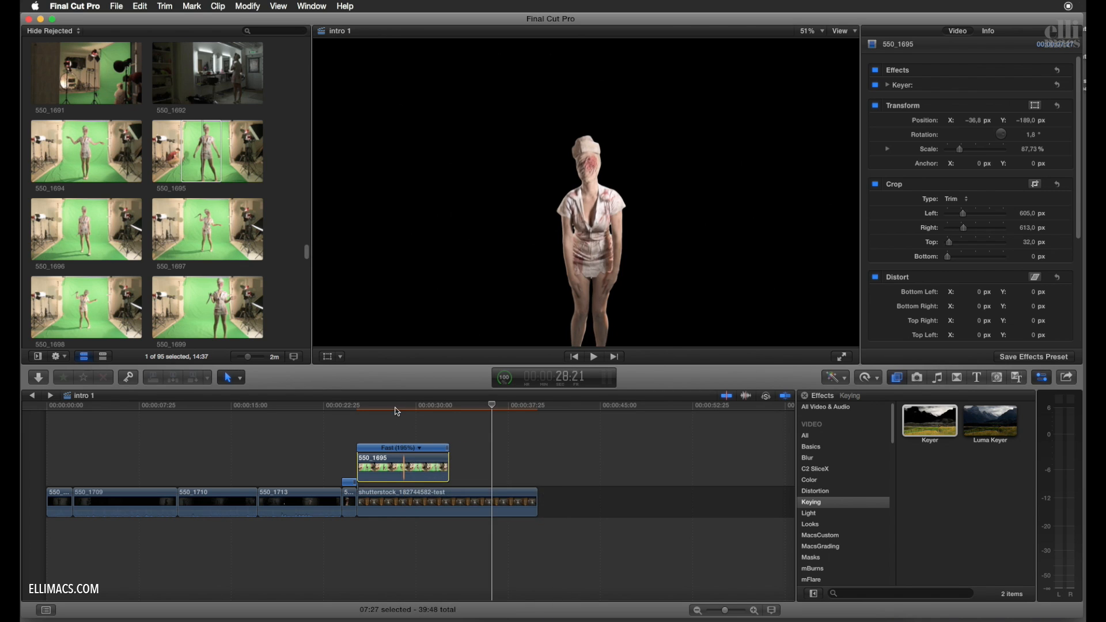
Play back the sped-up nurse clip over the hallway and check its movement.
left_click(397, 408)
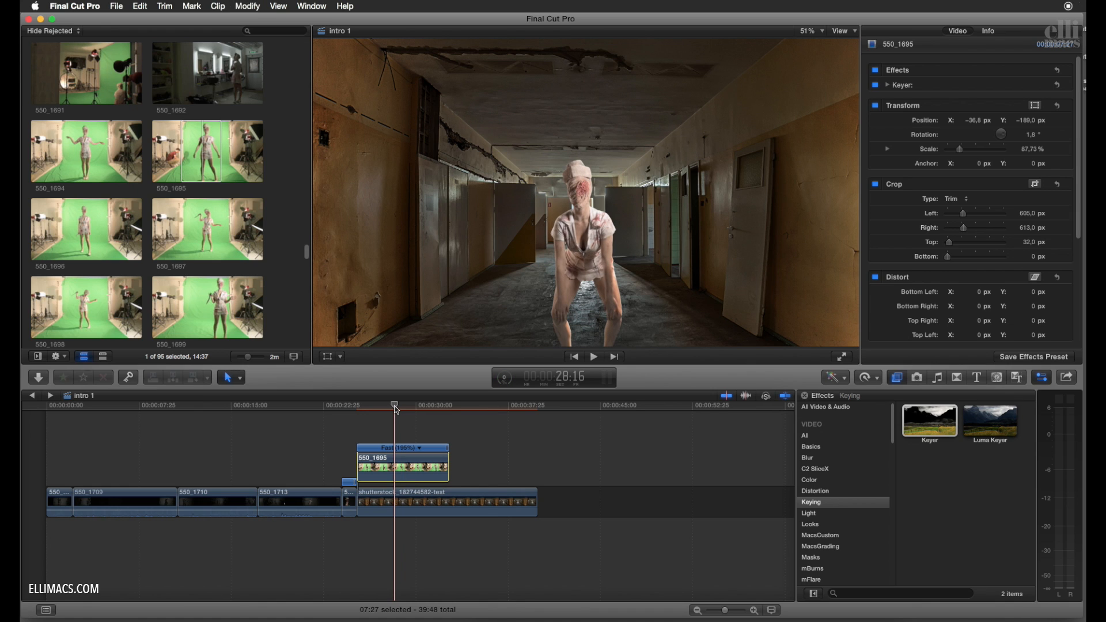
key("space")
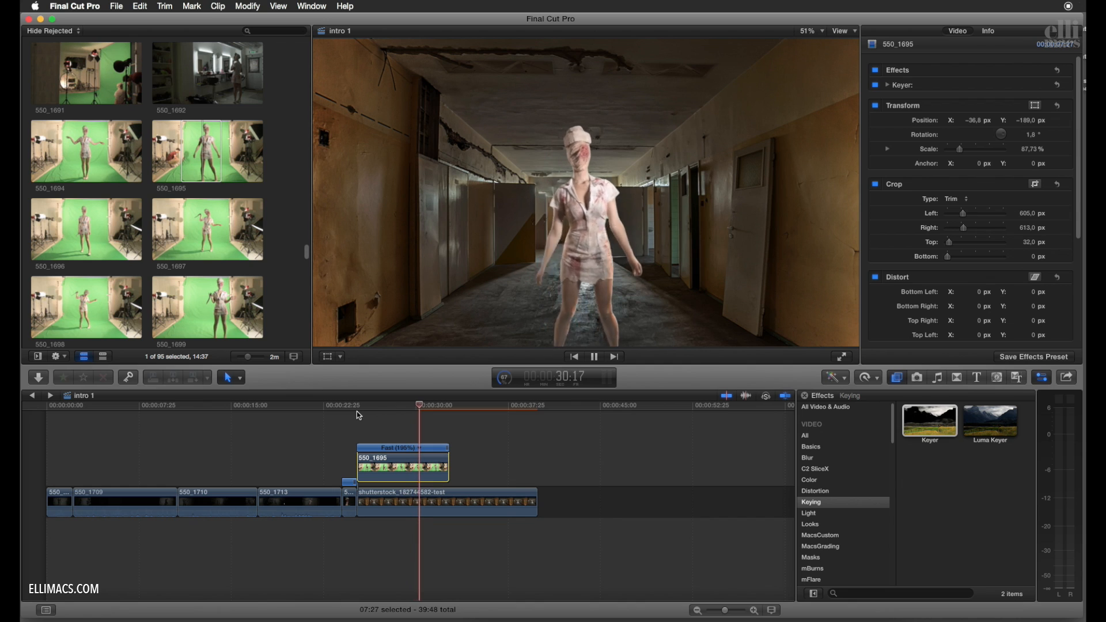
left_click(400, 408)
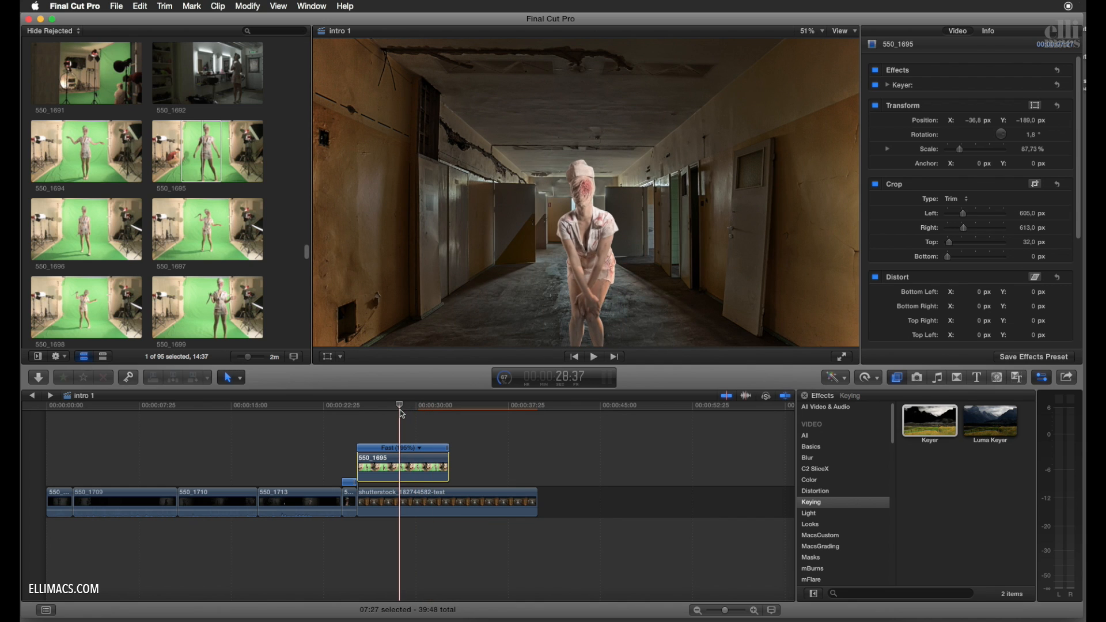
left_click(405, 411)
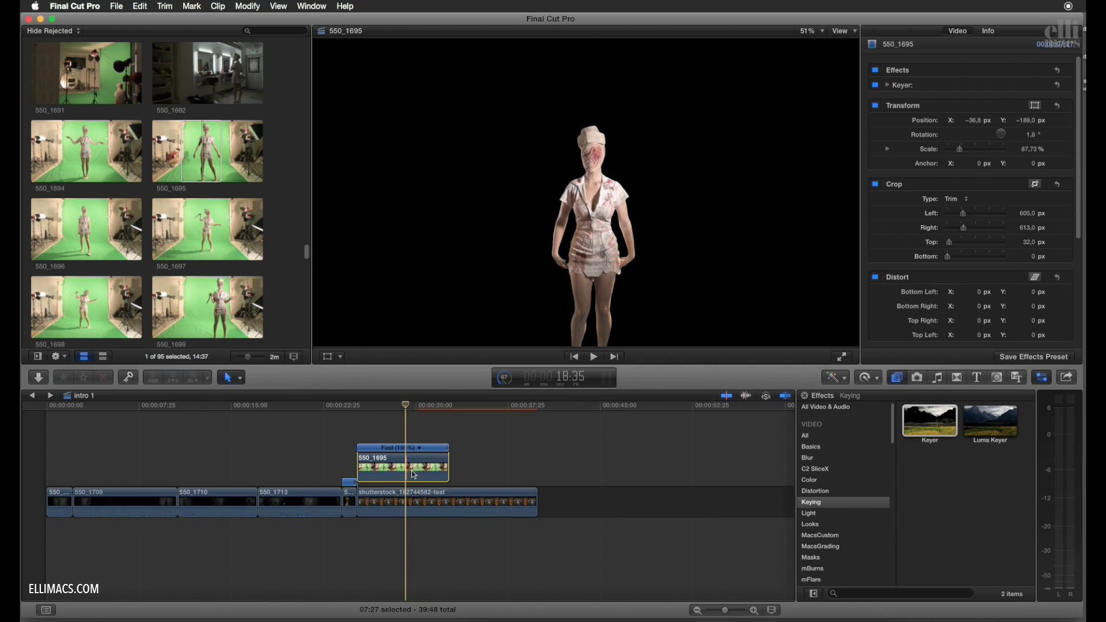
Hide the clip's speed display and stack a duplicate of clip 550_1695 directly above the original.
key("s")
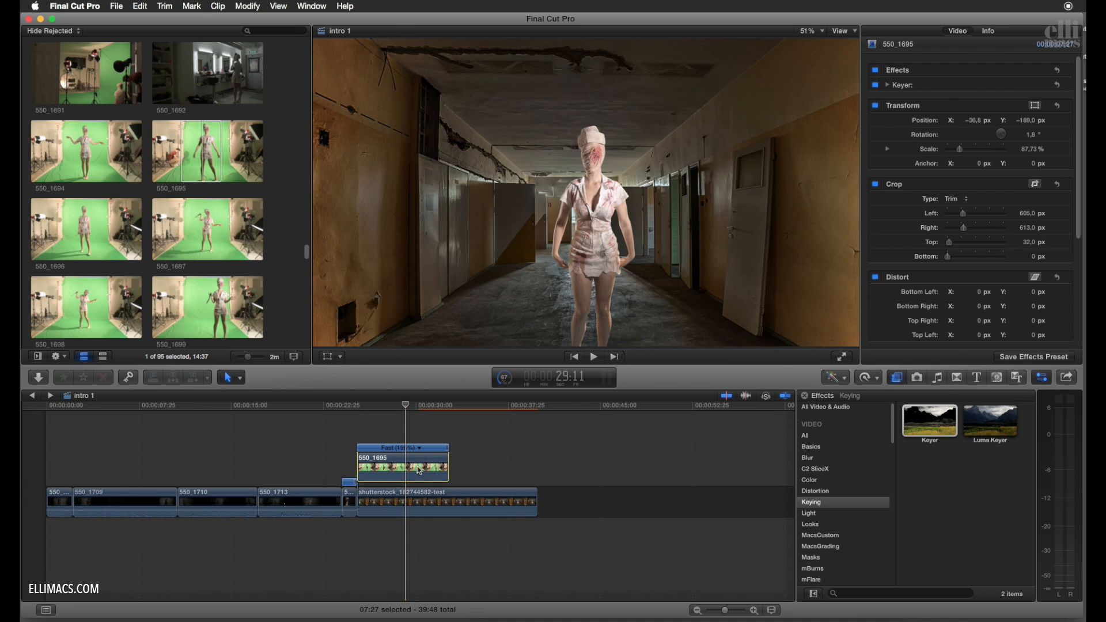
key("super+r")
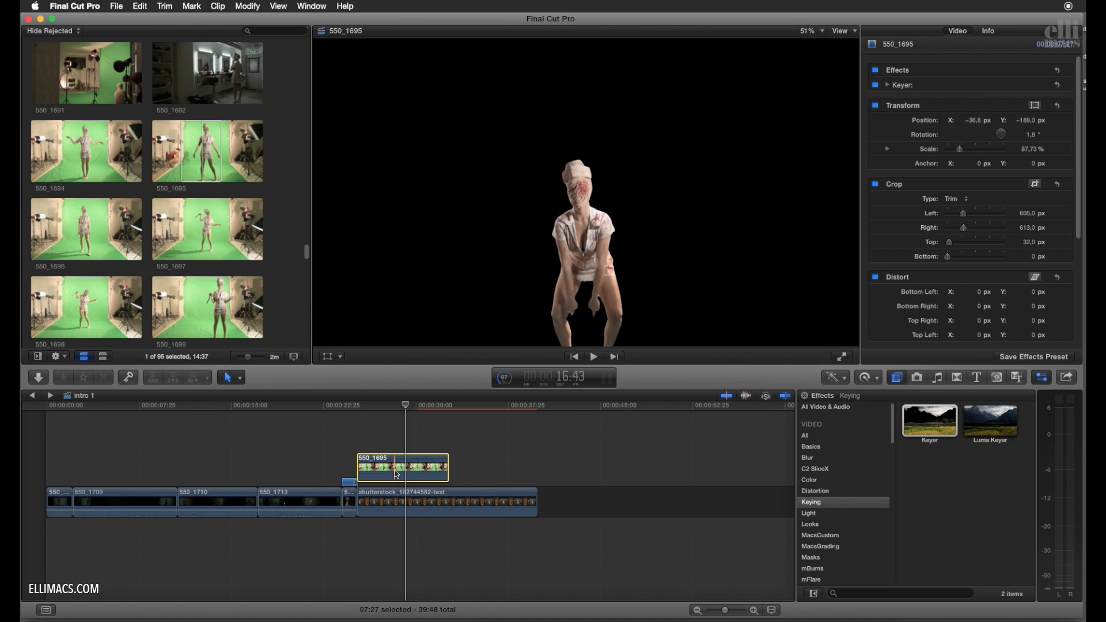
left_click(398, 475)
left_click_drag(392, 441, 395, 439)
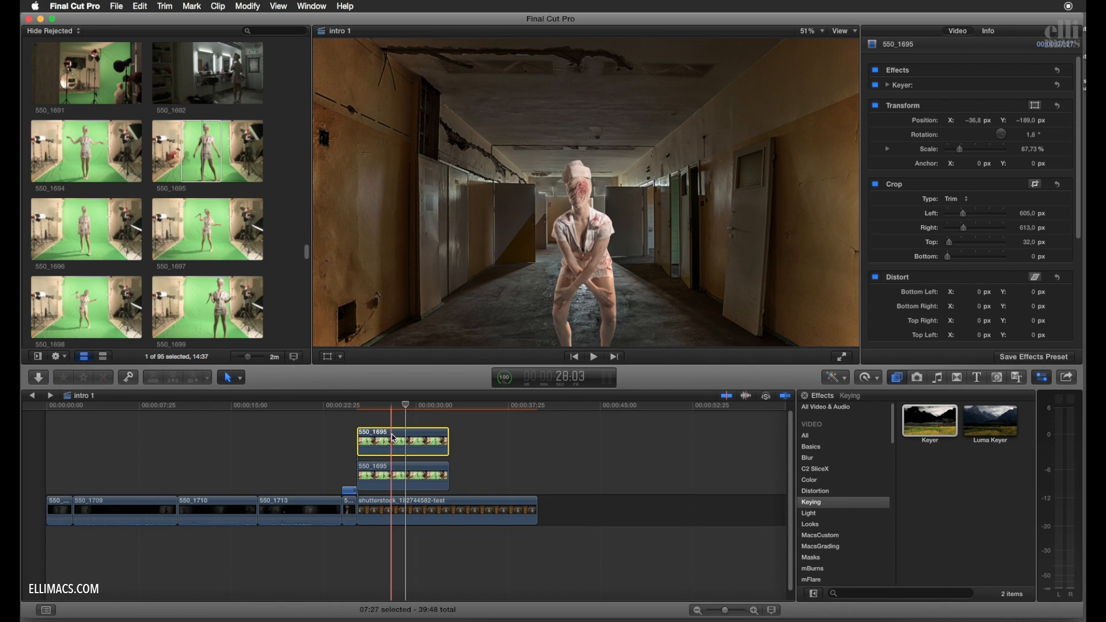
left_click_drag(789, 425, 789, 417)
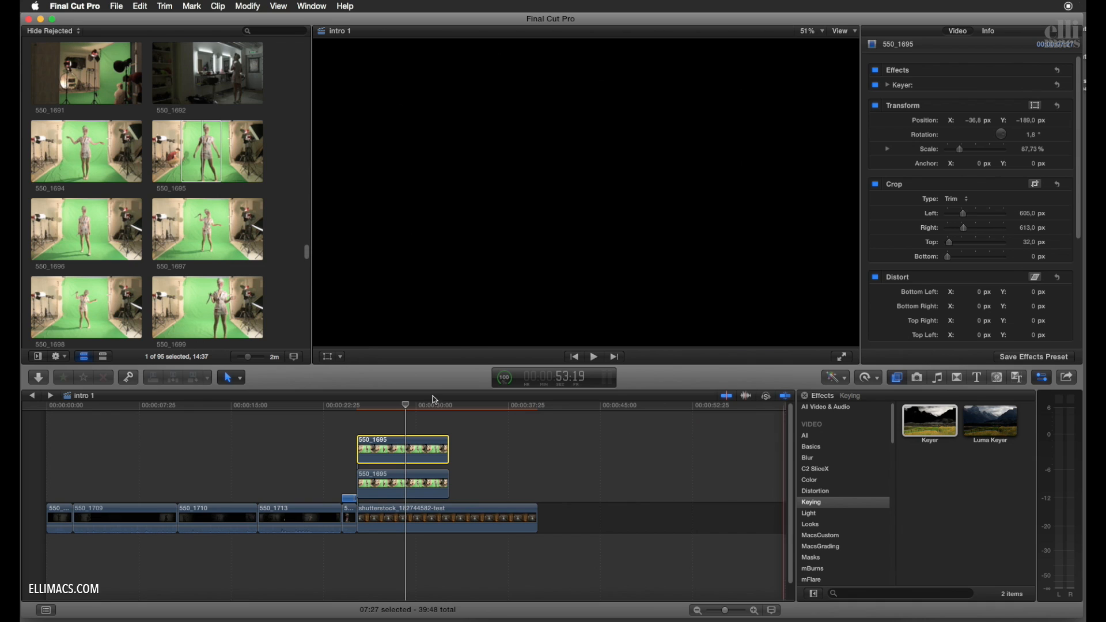
Transform the duplicate nurse to 45.38% scale at position X -316.4 px, Y -161.6 px, left of the original nurse.
key("shift+t")
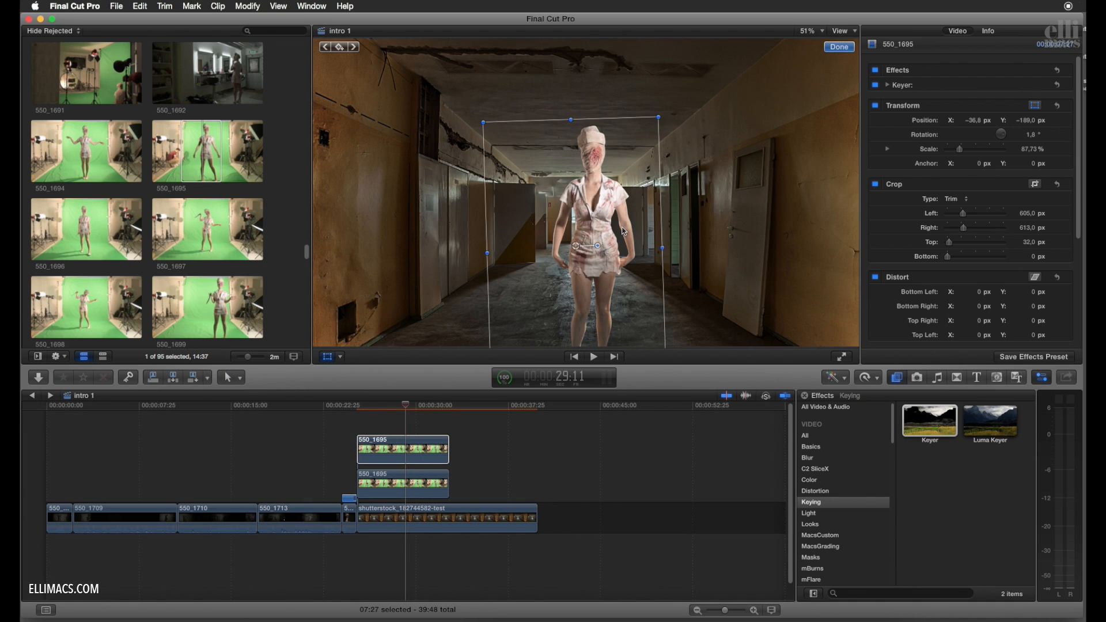
left_click_drag(619, 236, 528, 222)
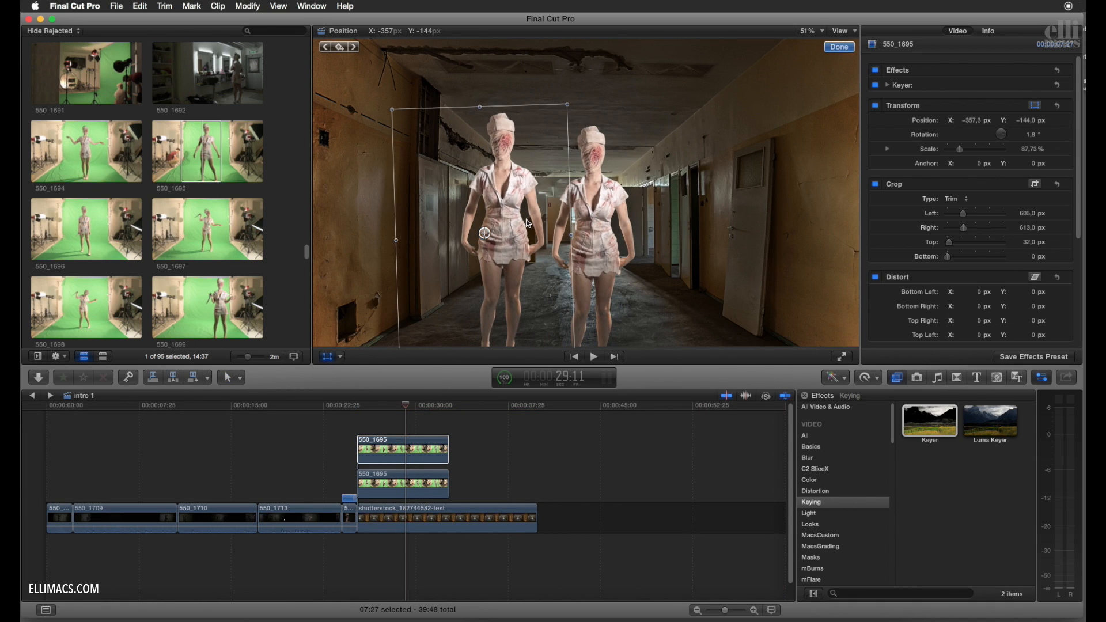
left_click_drag(390, 107, 432, 160)
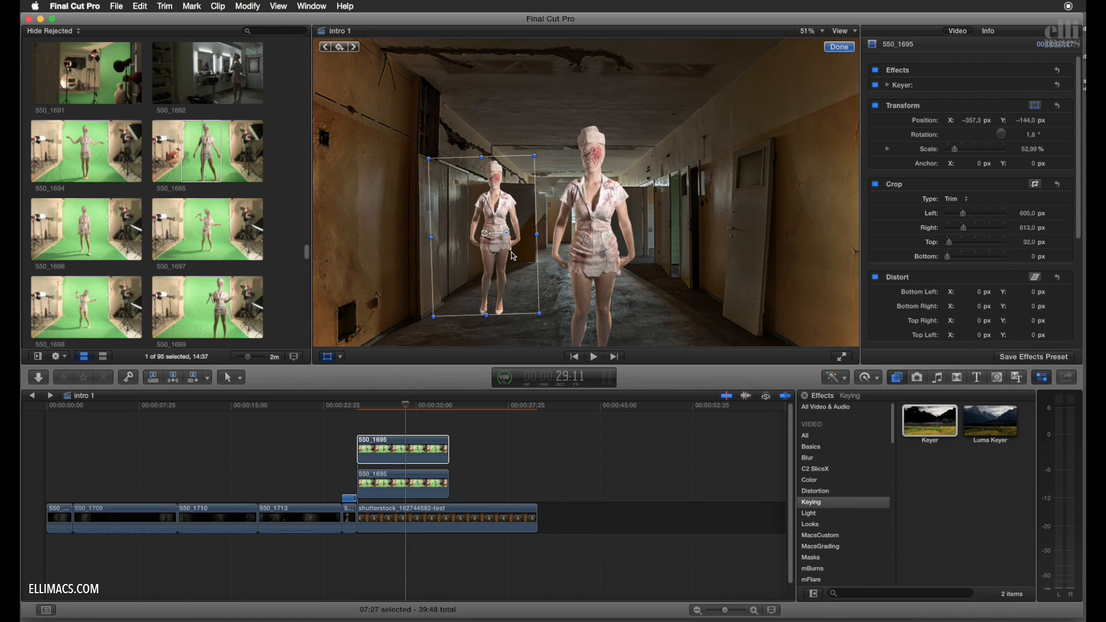
left_click_drag(507, 283, 517, 267)
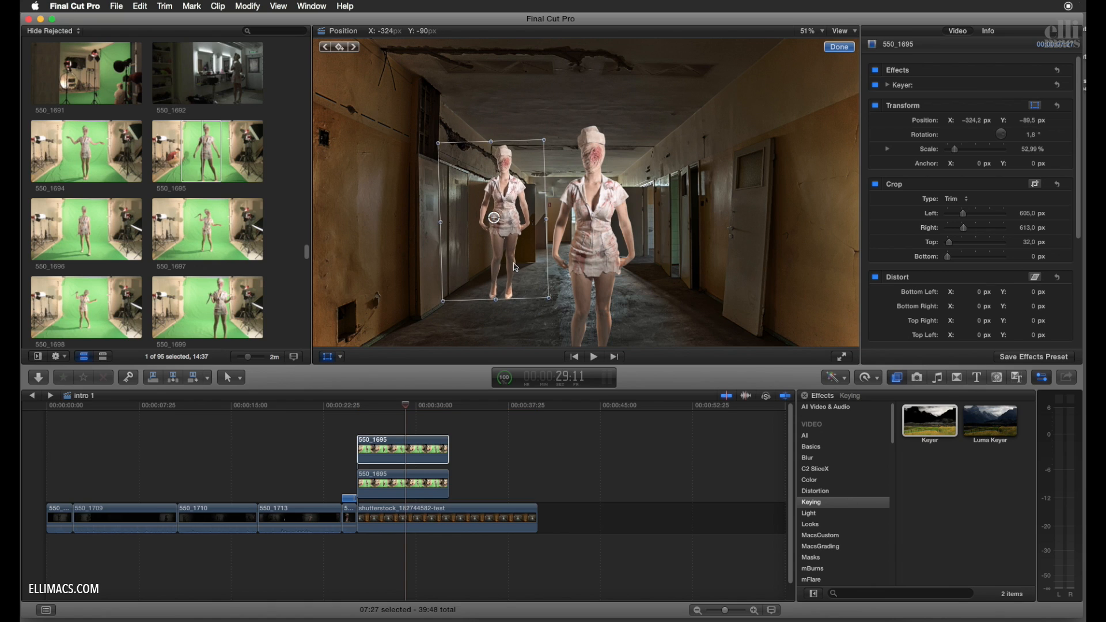
left_click_drag(440, 143, 447, 154)
left_click_drag(514, 206, 514, 218)
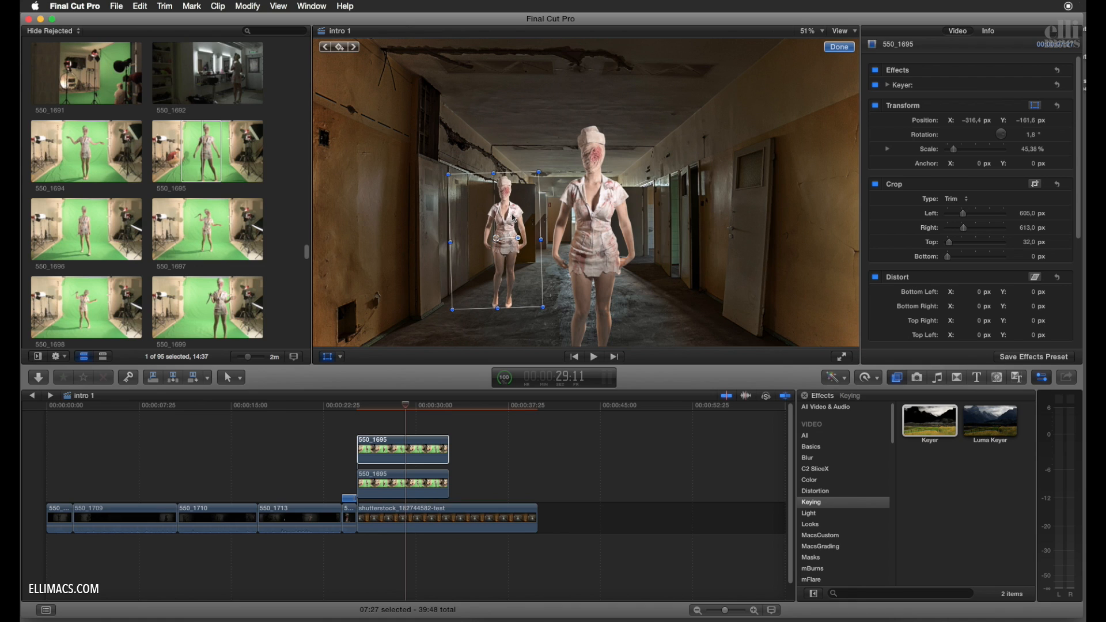
left_click(840, 46)
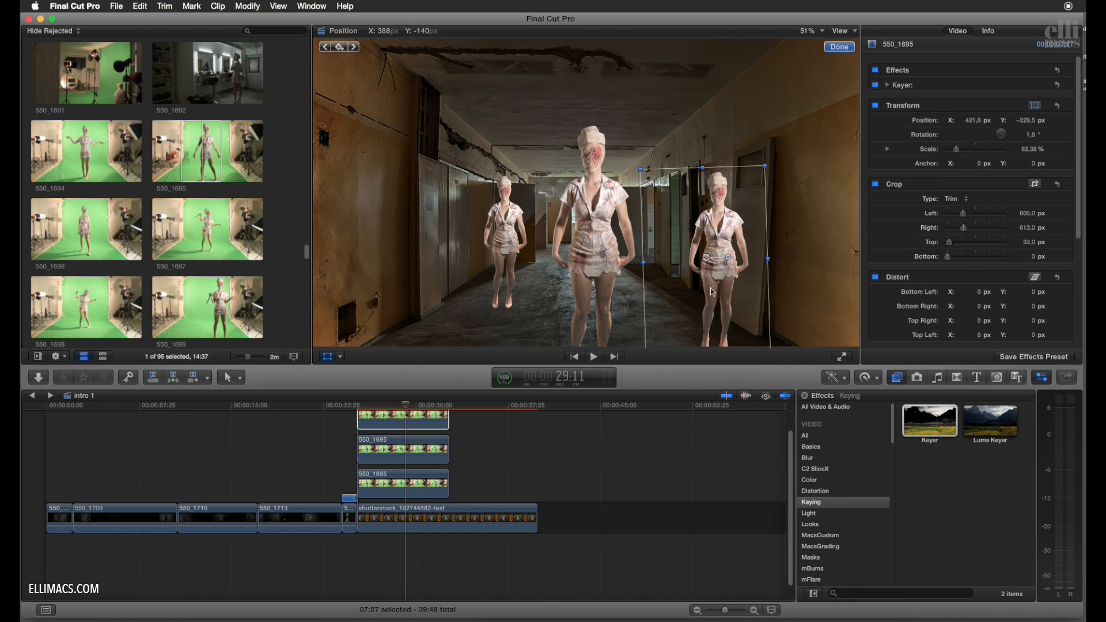
Move the third nurse to X 207.2 px, Y -172.9 px beside the central nurse and finish the transform.
left_click_drag(714, 288, 667, 315)
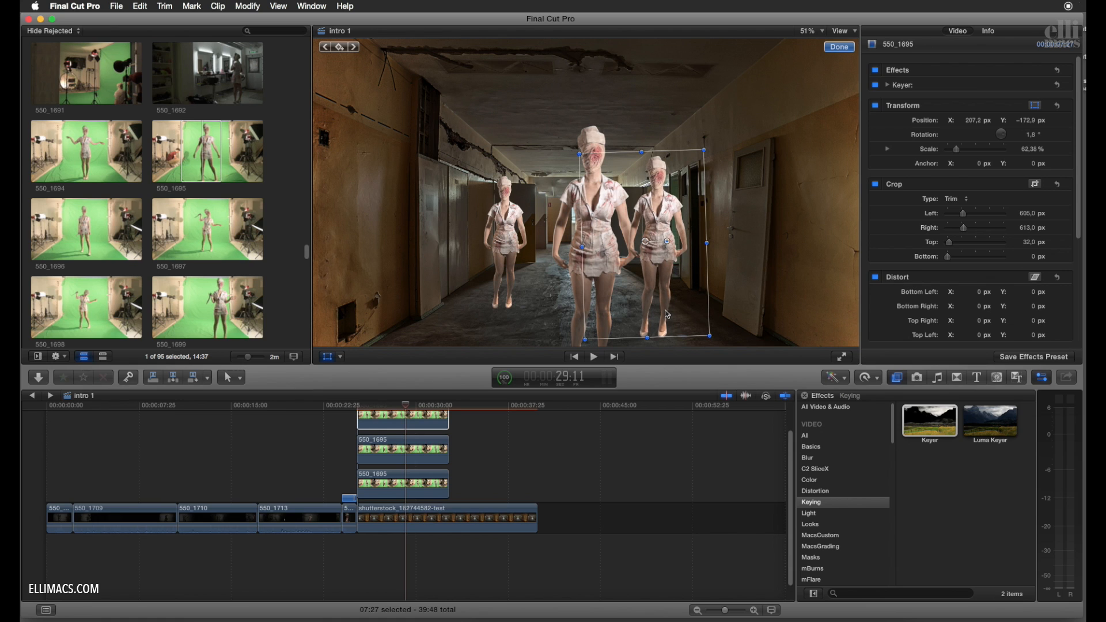
left_click(837, 50)
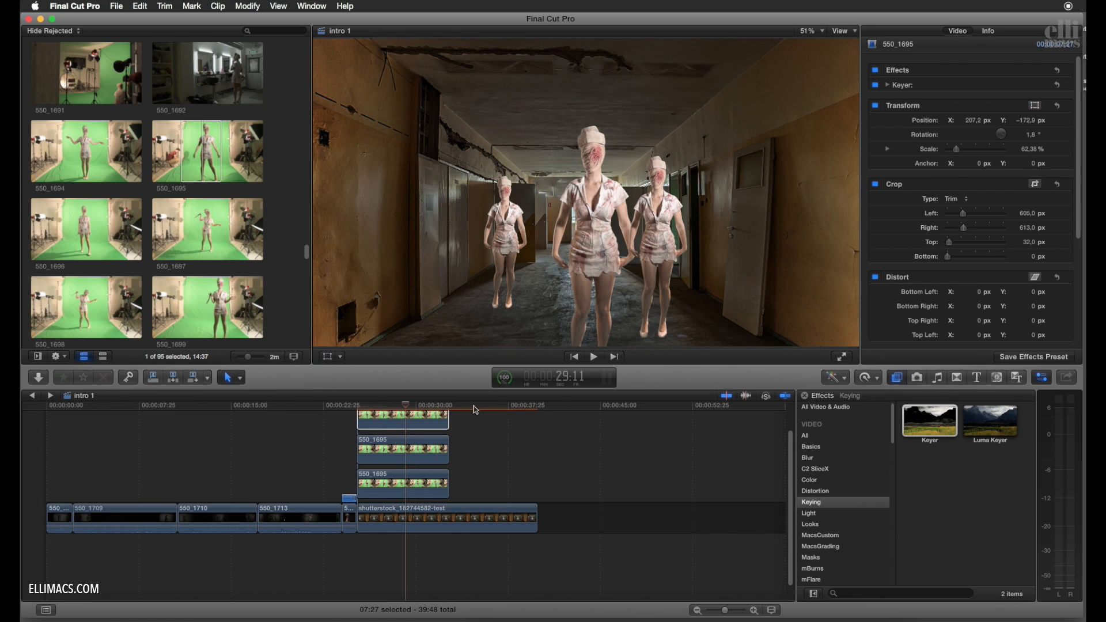
left_click(428, 426)
left_click_drag(424, 471, 425, 497)
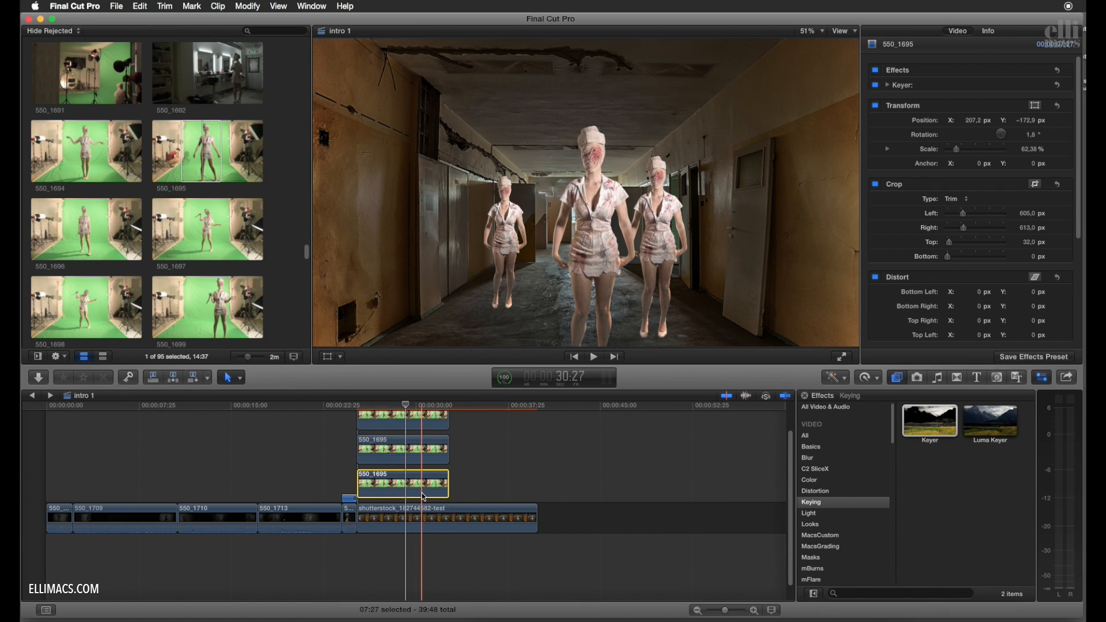
Play back the three composited nurses over the hallway from the start of their clips.
left_click(355, 408)
key("space")
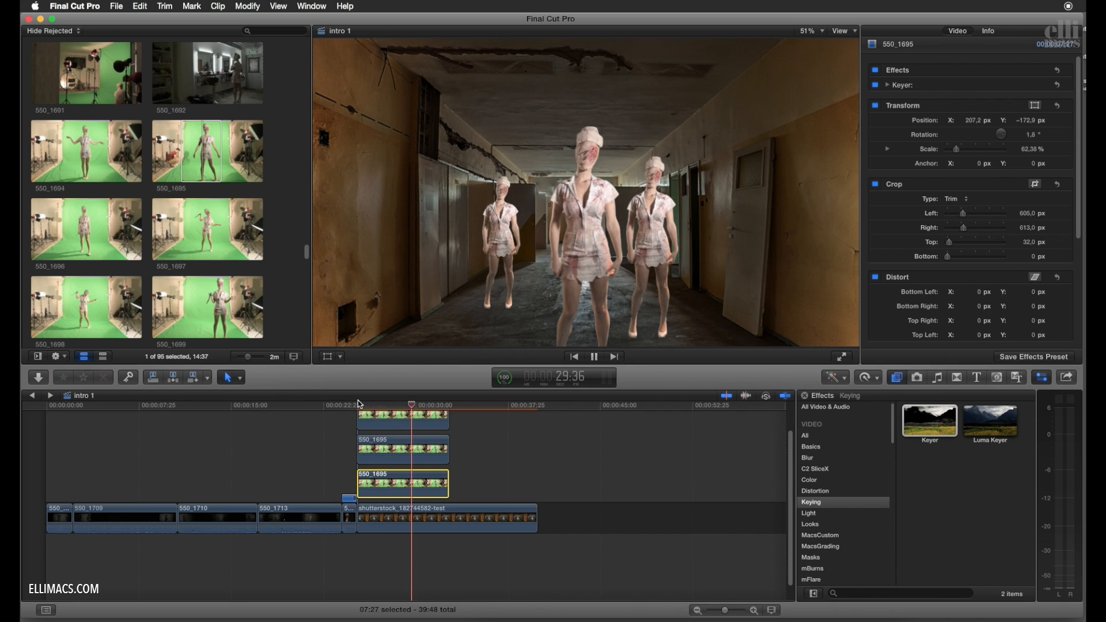
key("space")
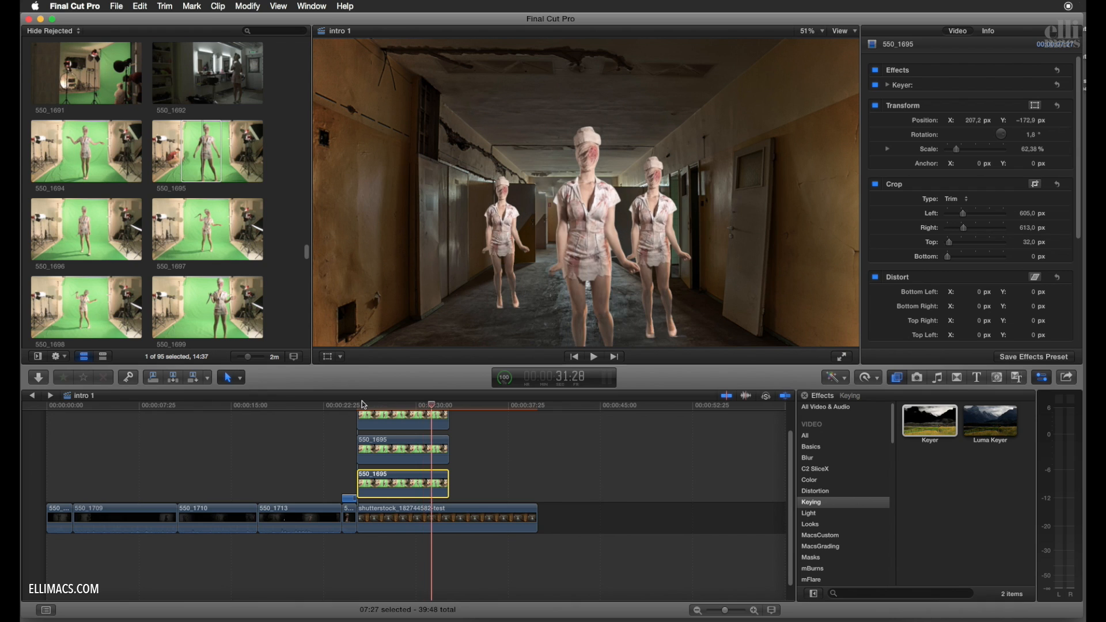
Trim the end of the hallway image clip to match the end of the stacked nurse clips.
left_click(401, 406)
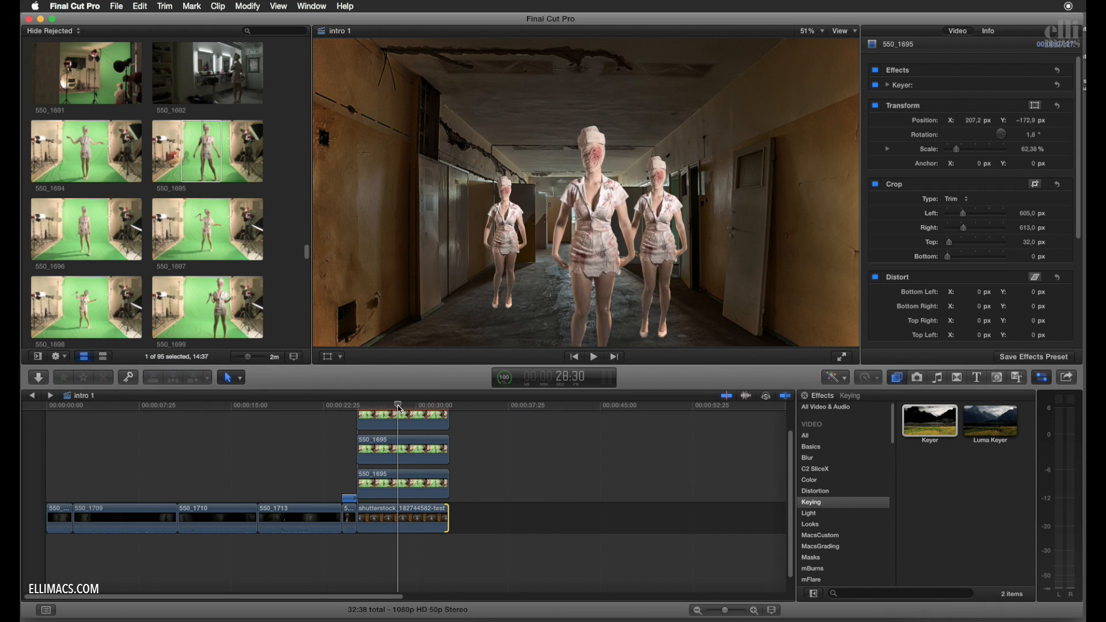
left_click(397, 406)
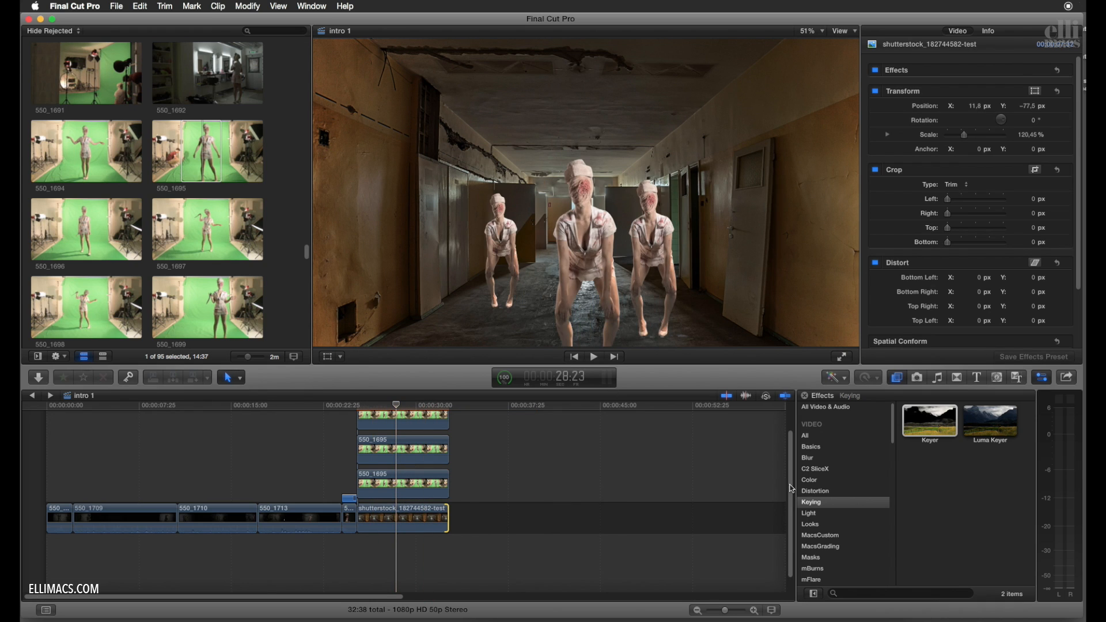
scroll(790, 490, "up", 3)
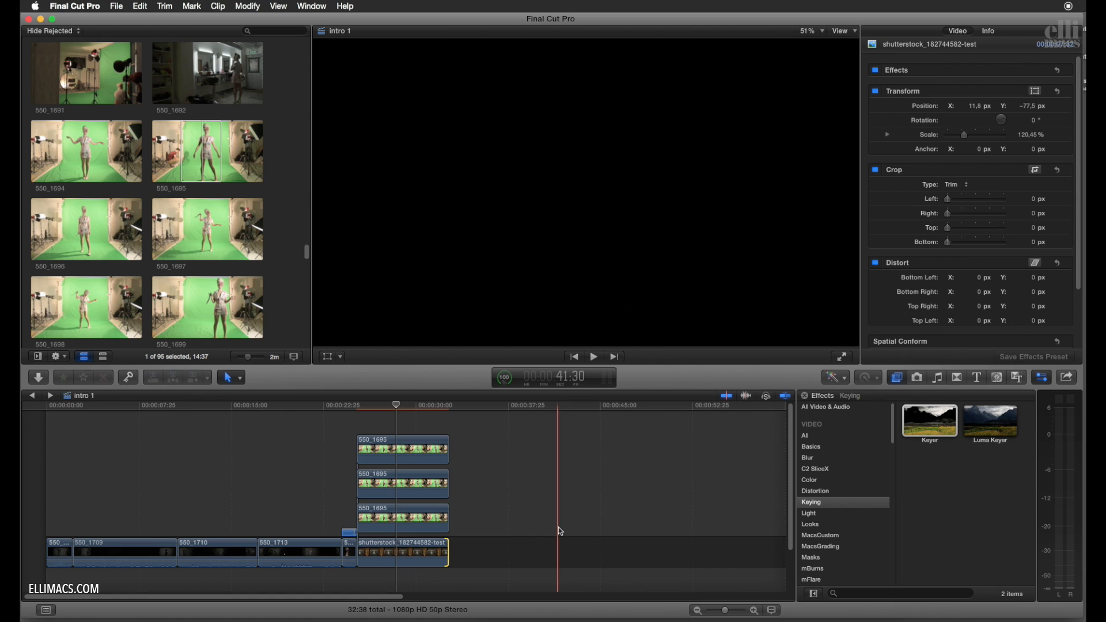
Combine the first four dark clips, up to and including 550_1713, into one compound clip and preview it.
left_click(58, 516)
left_click_drag(58, 516, 320, 550)
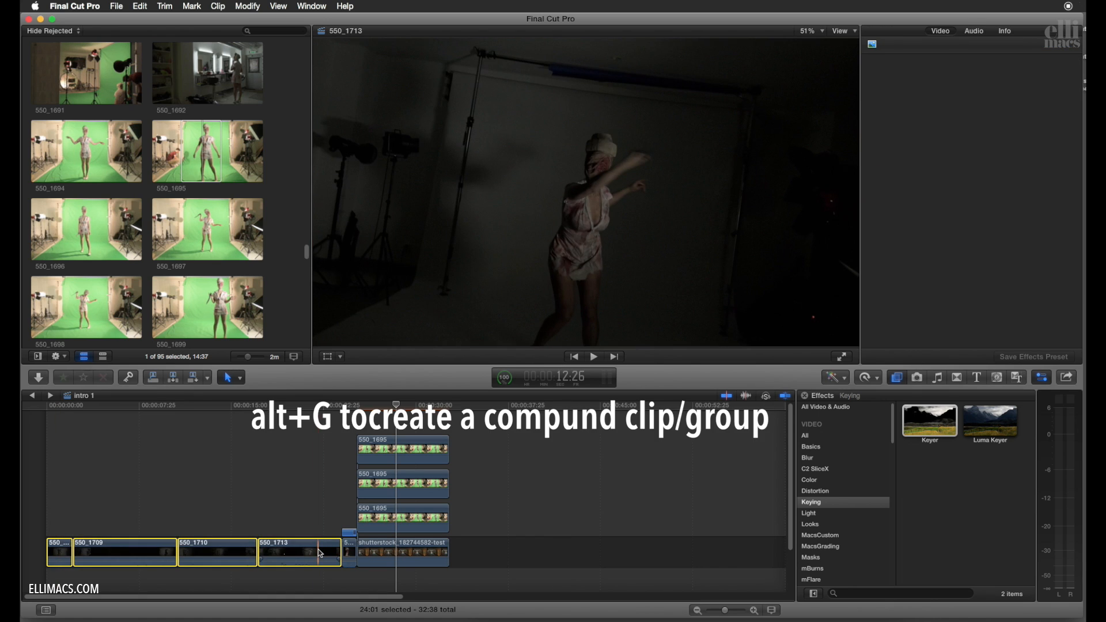
key("alt+g")
left_click(685, 72)
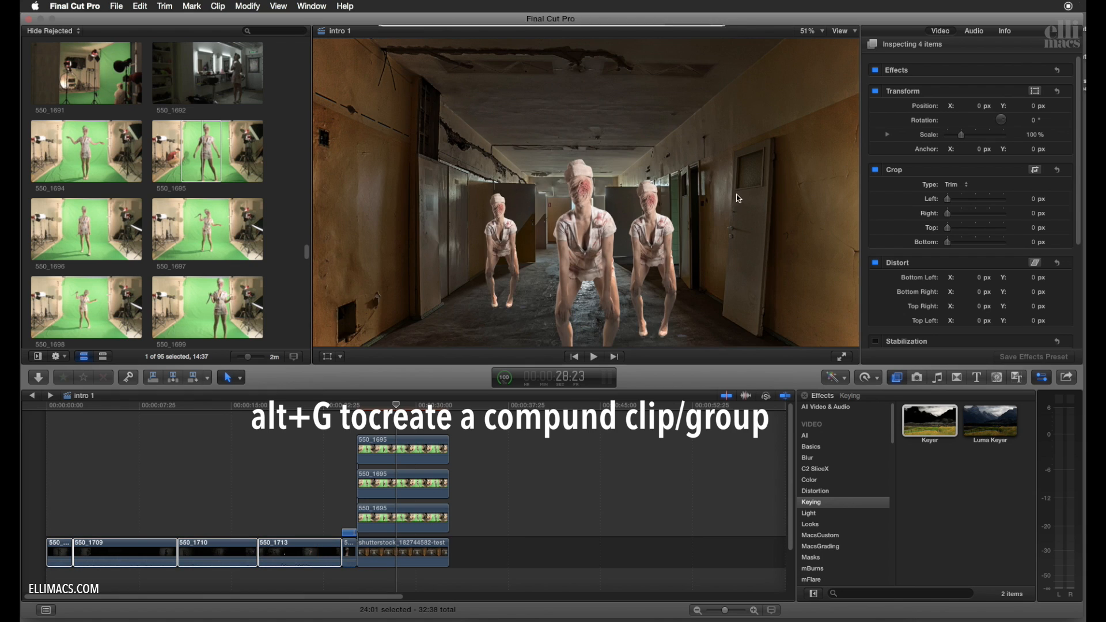
left_click(160, 410)
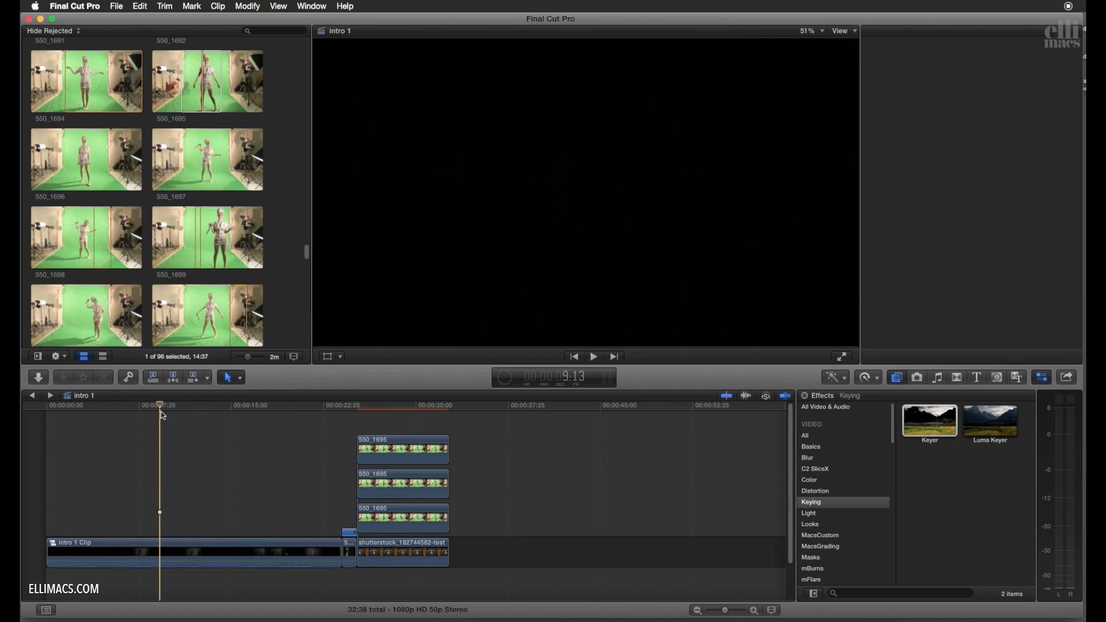
mouse_move(171, 408)
left_mouse_down()
mouse_move(262, 408)
mouse_move(164, 414)
mouse_move(189, 412)
left_mouse_up()
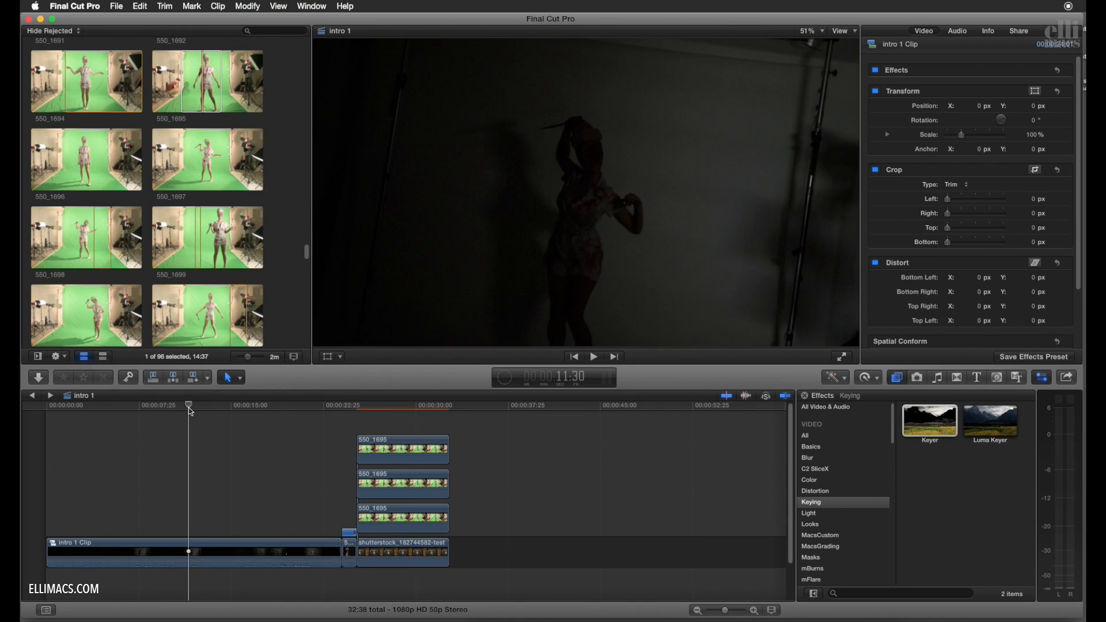
Combine the three stacked 550_1695 nurse clips and the hallway image into a second compound clip.
left_click_drag(402, 425, 415, 568)
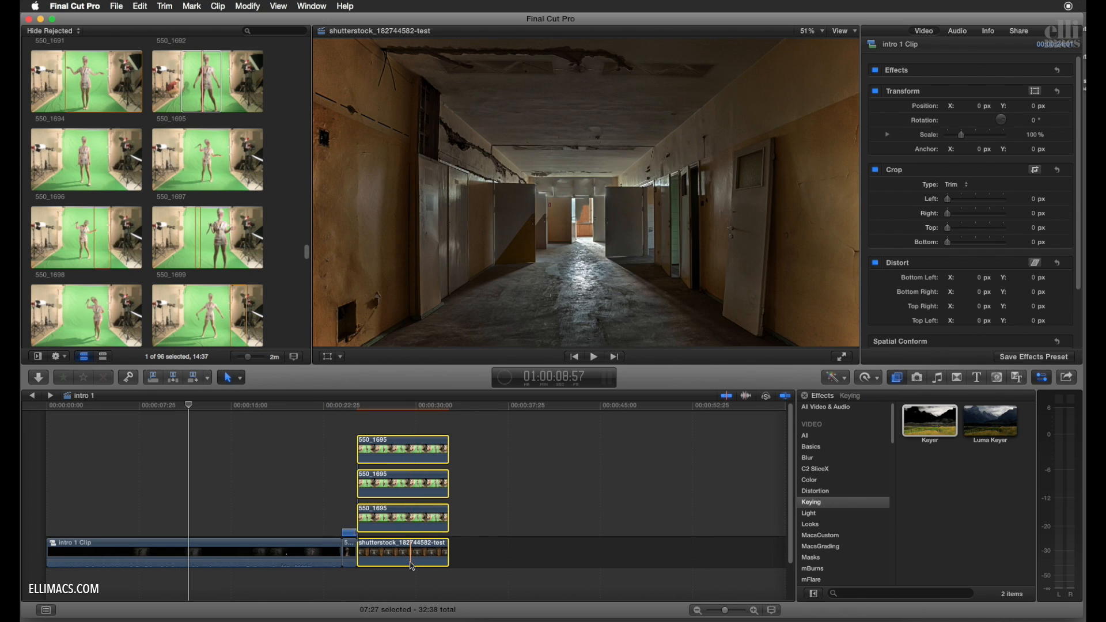
key("alt+g")
left_click(697, 73)
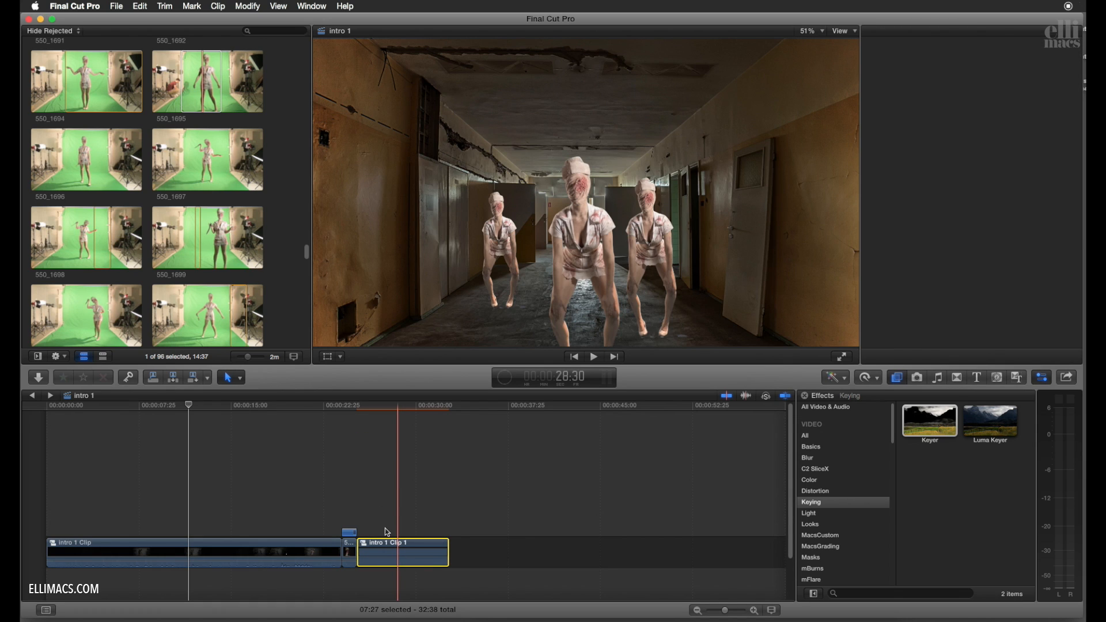
key("super+4")
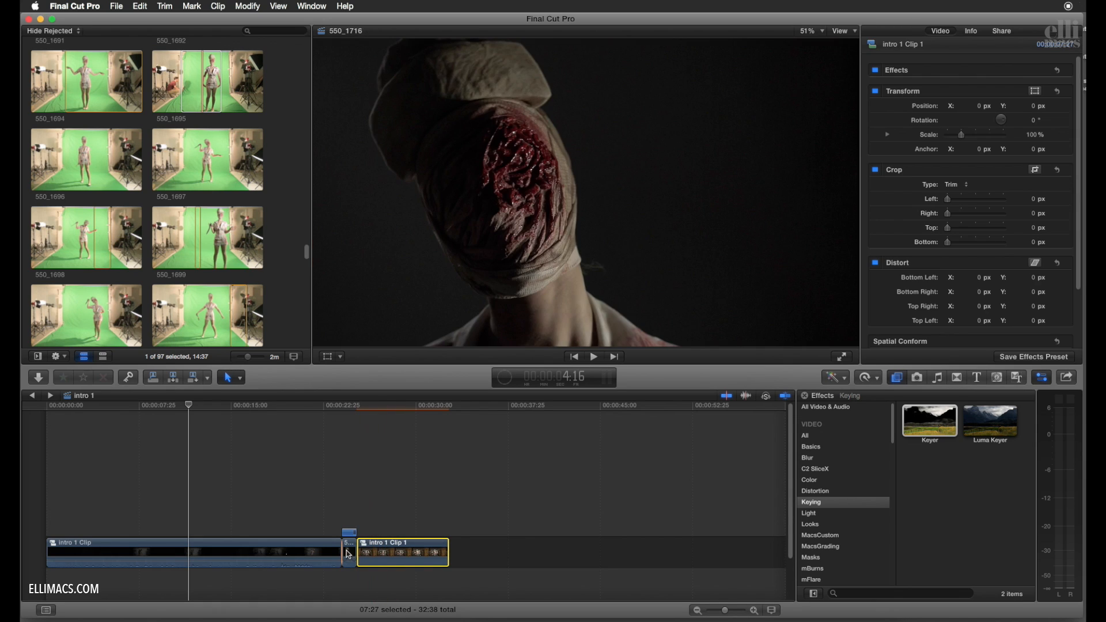
Brighten the dark compound clip by setting its exposure highlights to 36 % and midtones to 9 %.
left_click(348, 407)
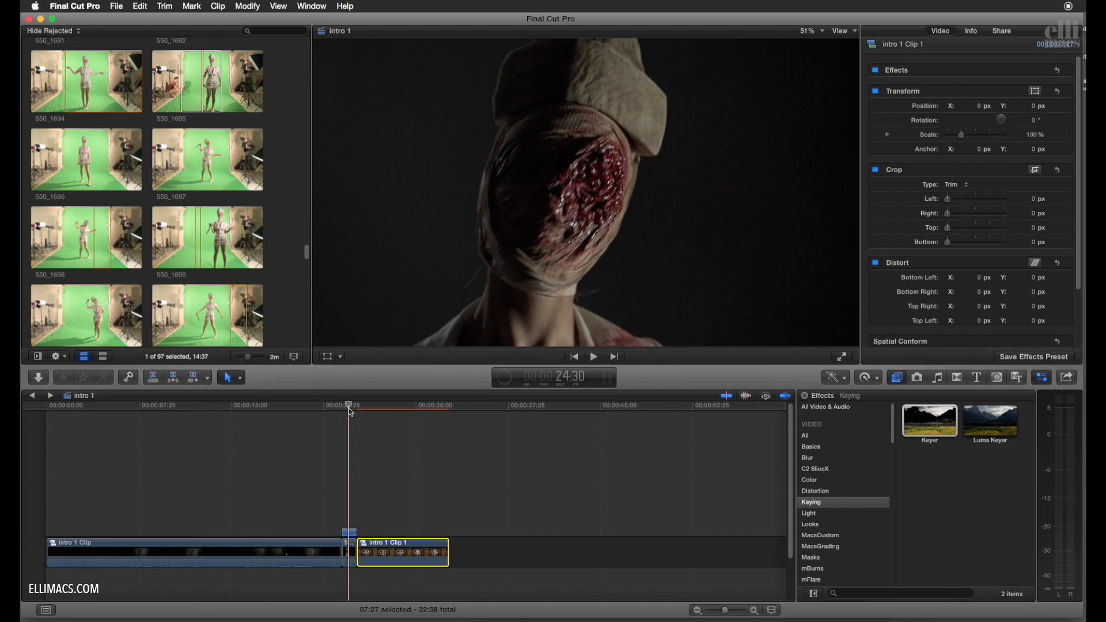
left_click_drag(351, 413, 195, 412)
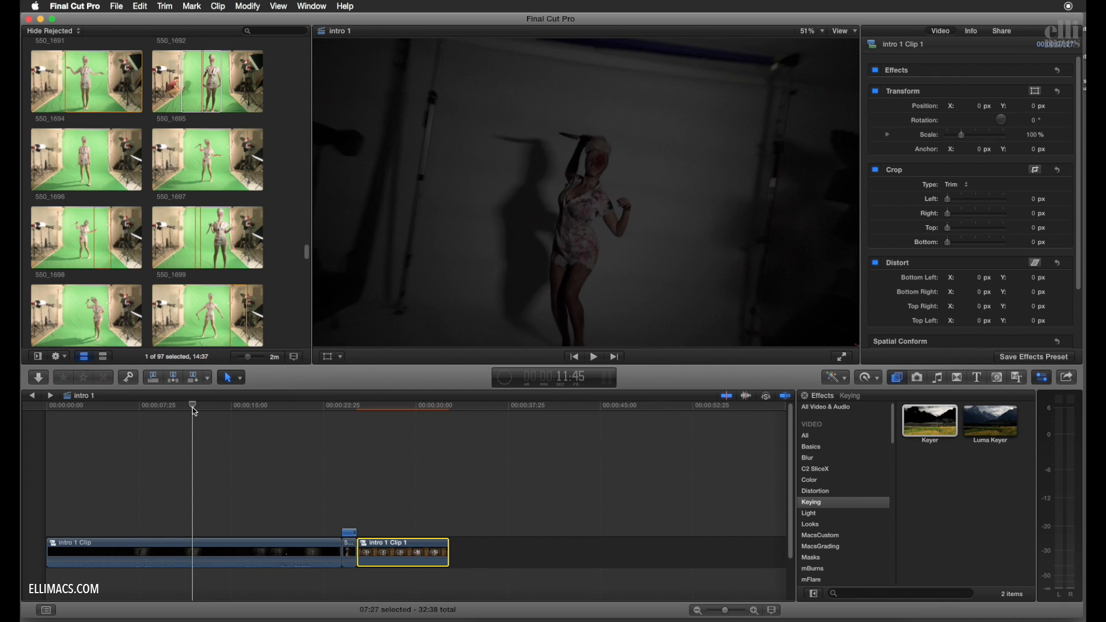
left_click(208, 559)
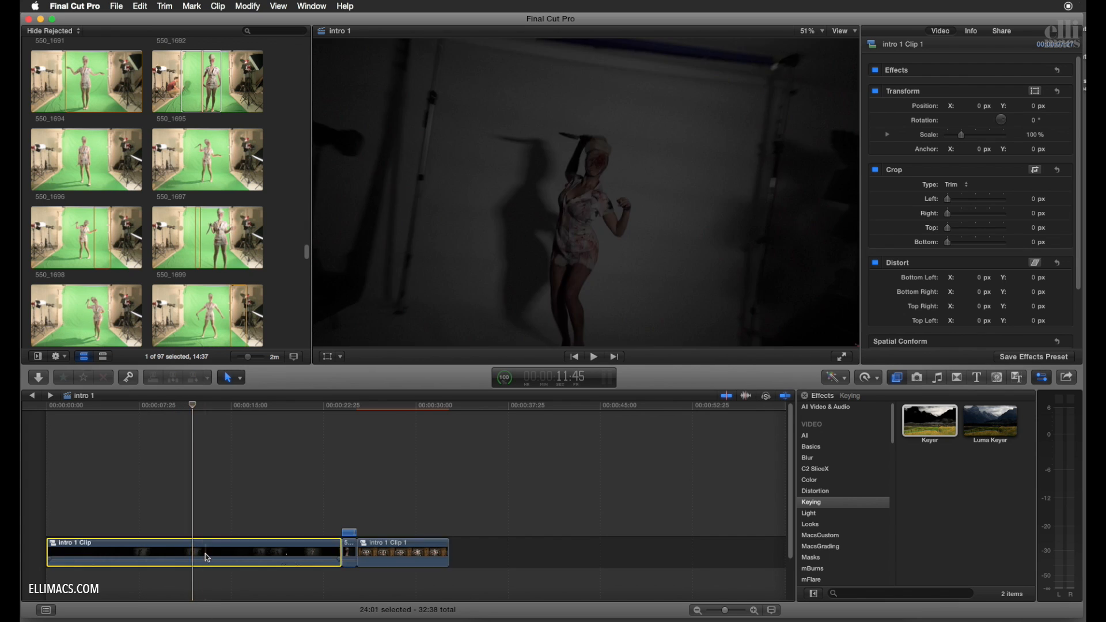
key("super+6")
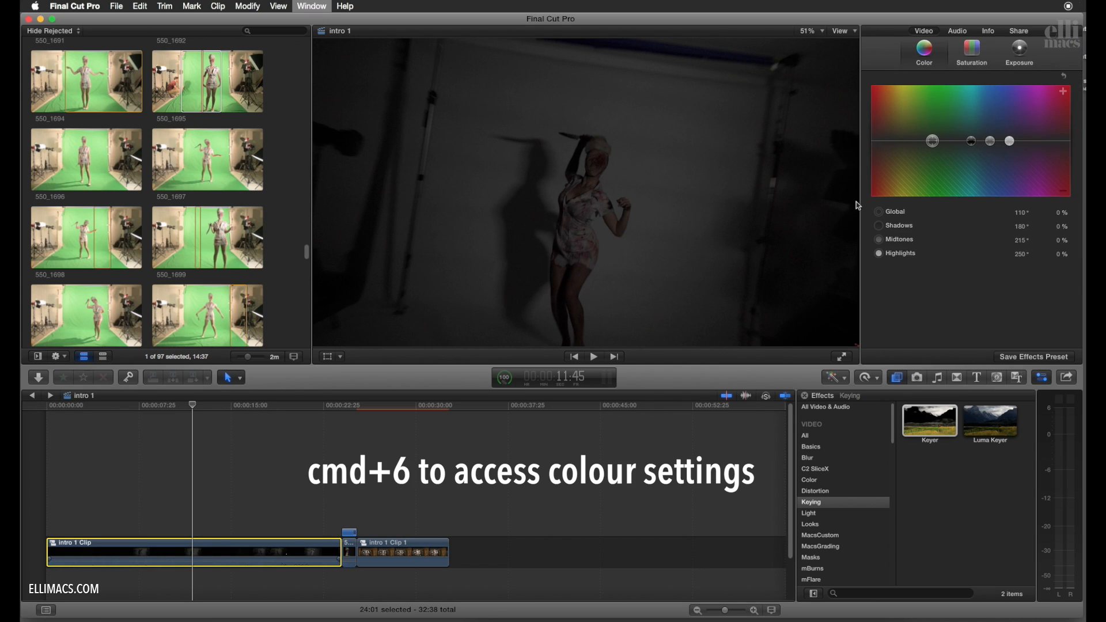
left_click(1019, 53)
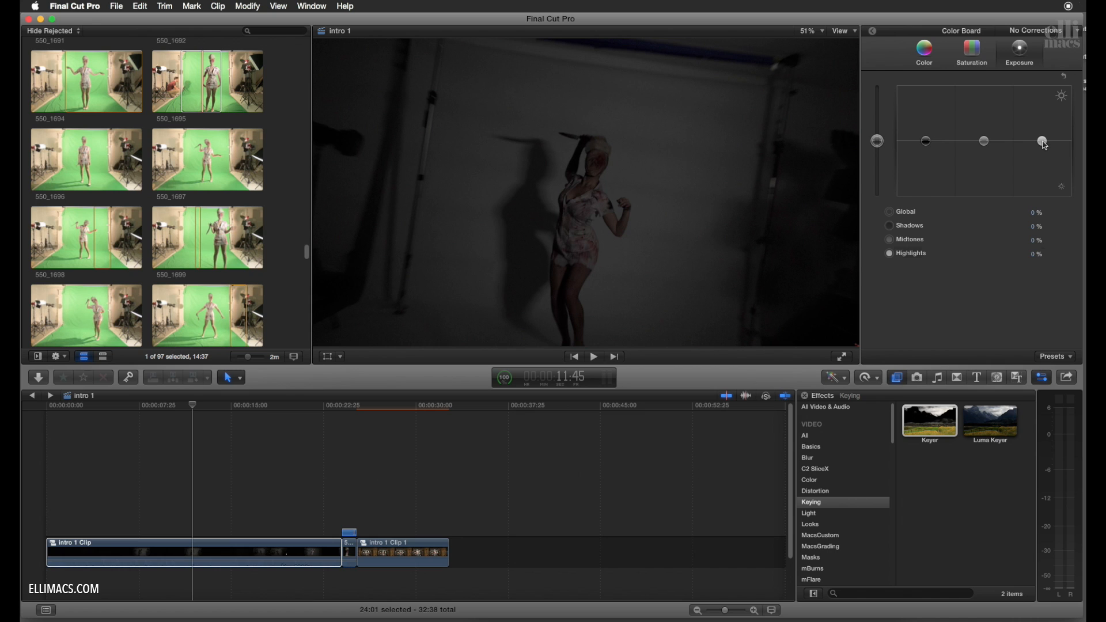
left_click_drag(1043, 141, 994, 146)
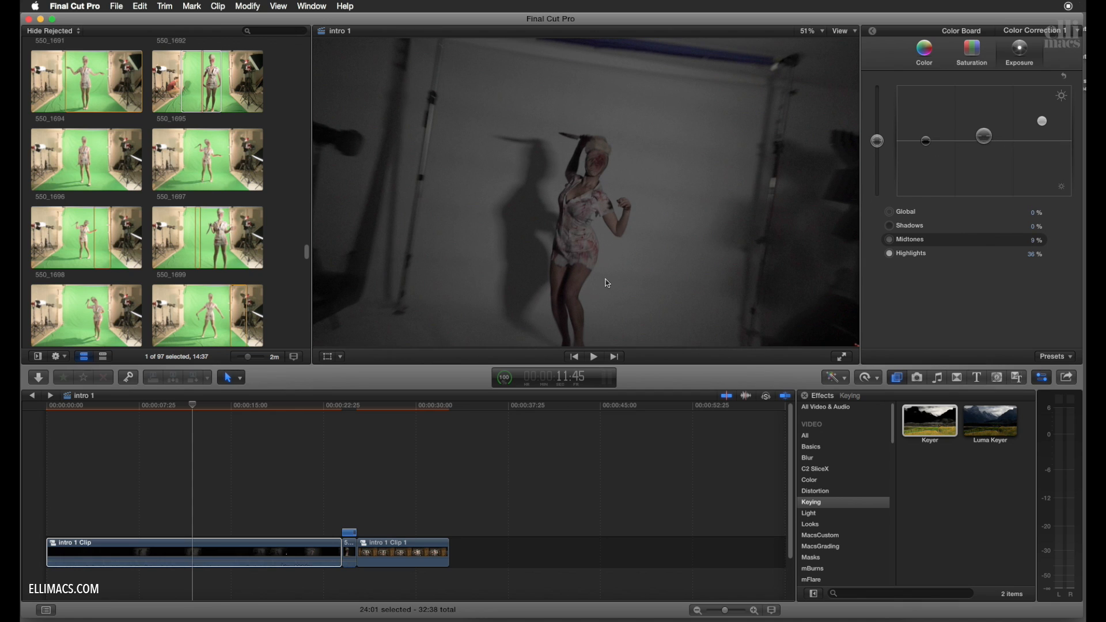
Scrub through the timeline to check the brightened dark footage, the face close-up and the hallway scene.
left_click(280, 493)
left_click_drag(192, 406, 86, 420)
left_click_drag(84, 416, 410, 409)
left_click(349, 409)
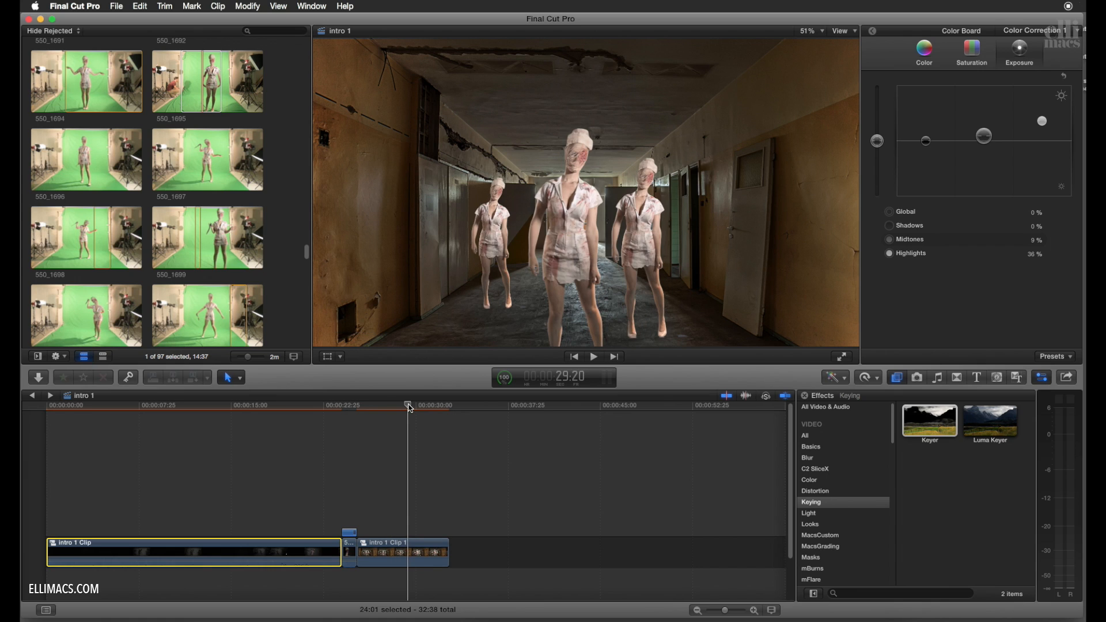
Lower the exposure highlights of the hallway compound clip to -13 % and check another frame.
left_click(422, 557)
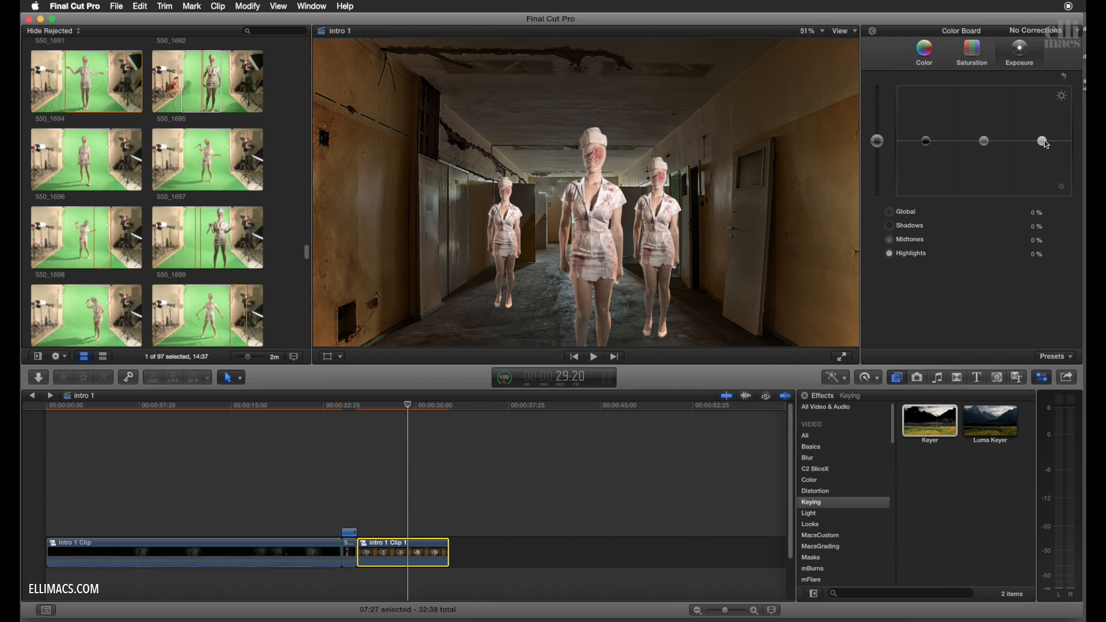
left_click_drag(1046, 144, 1050, 151)
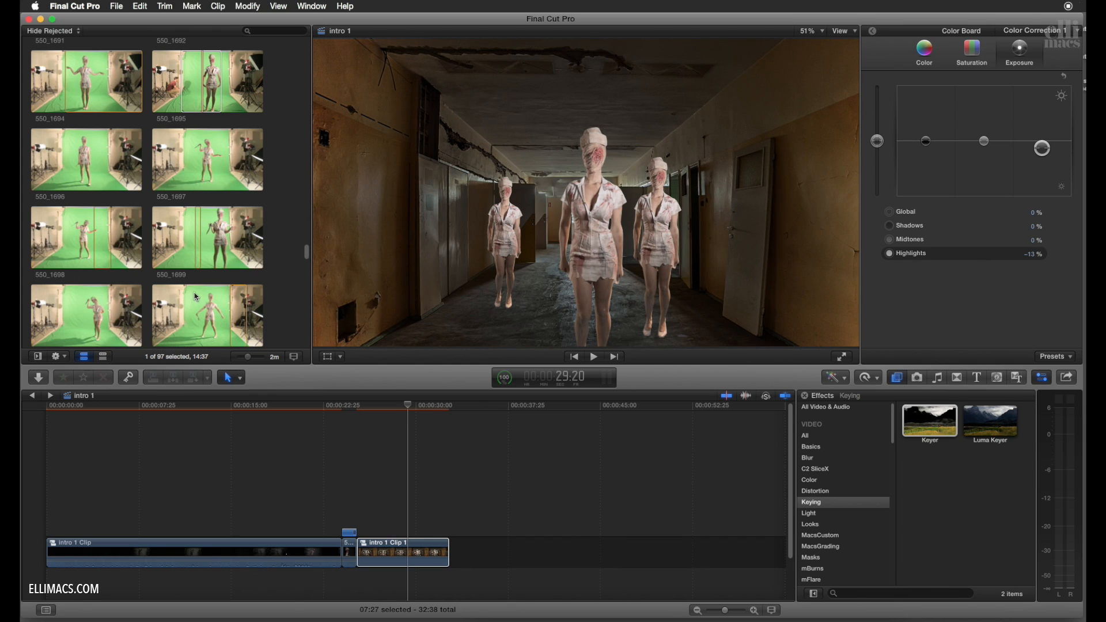
left_click(406, 405)
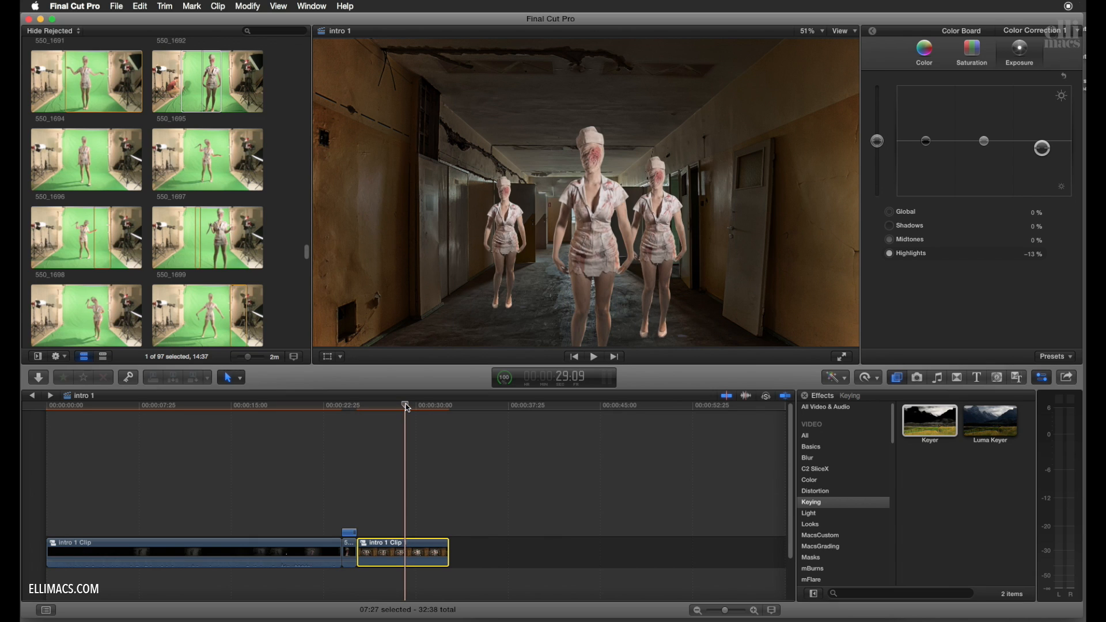
left_click(895, 424)
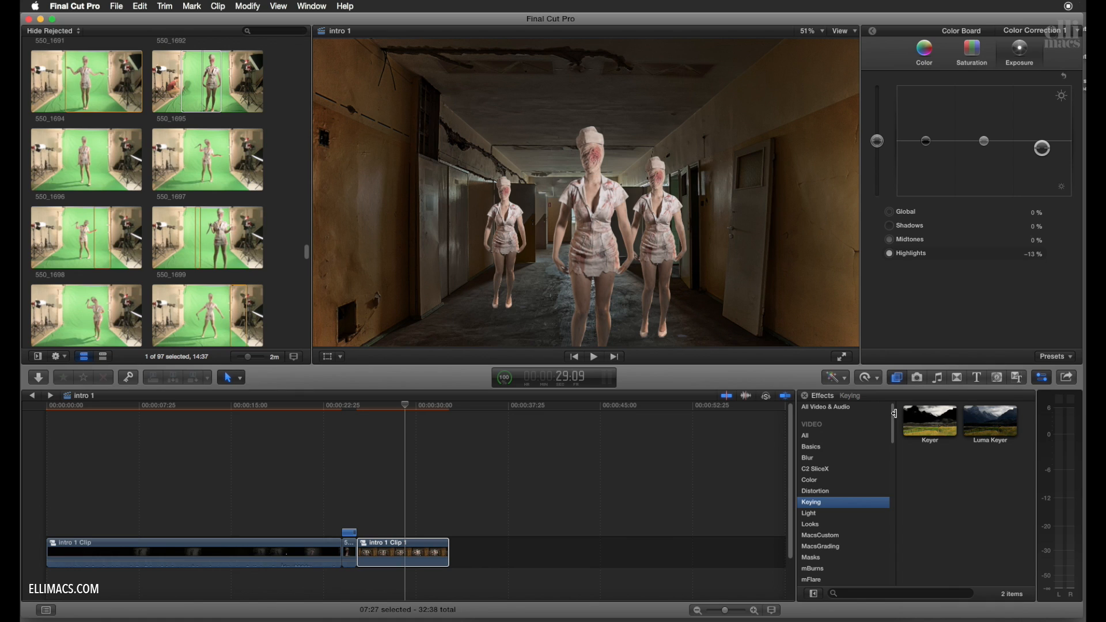
left_click_drag(895, 418, 896, 424)
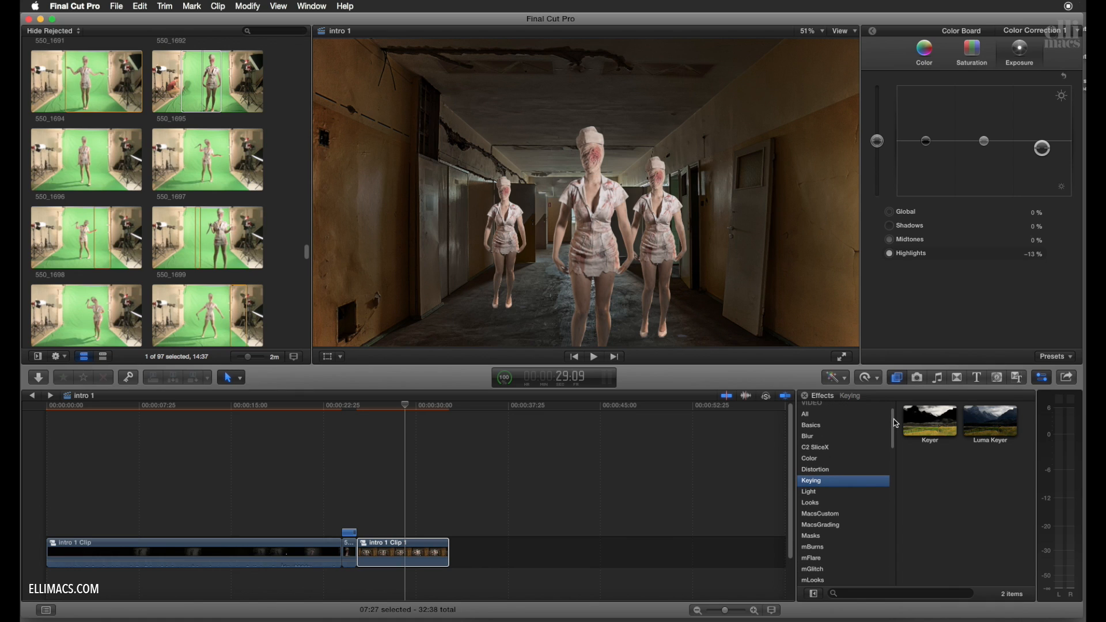
scroll(897, 424, "up", 2)
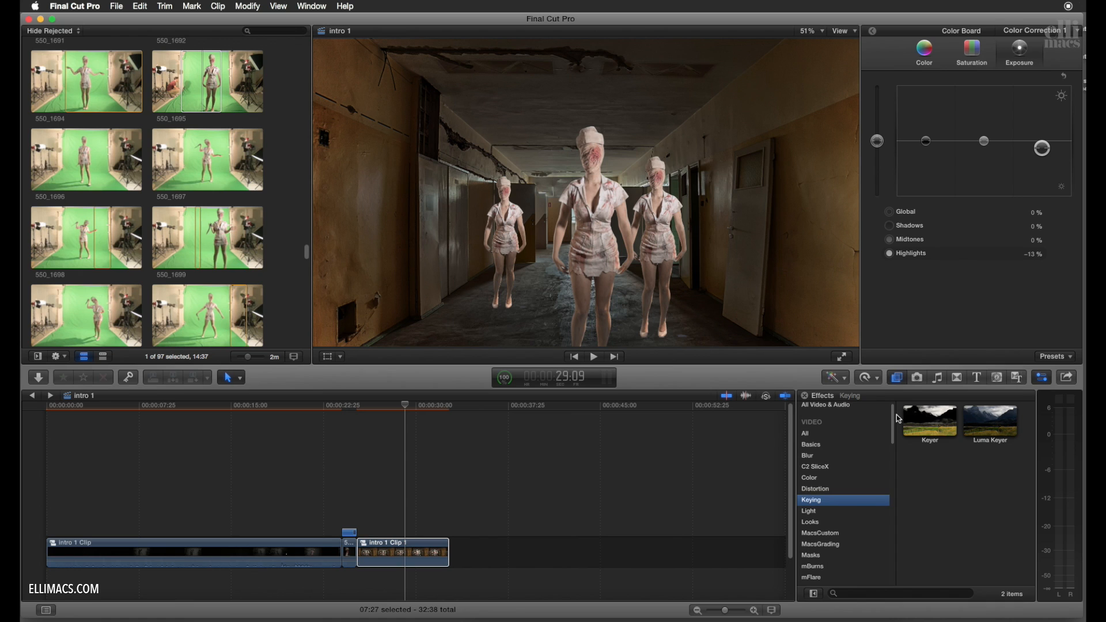
Tint the hallway compound clip blue by setting its global color to 42° at -30 %.
left_click(931, 61)
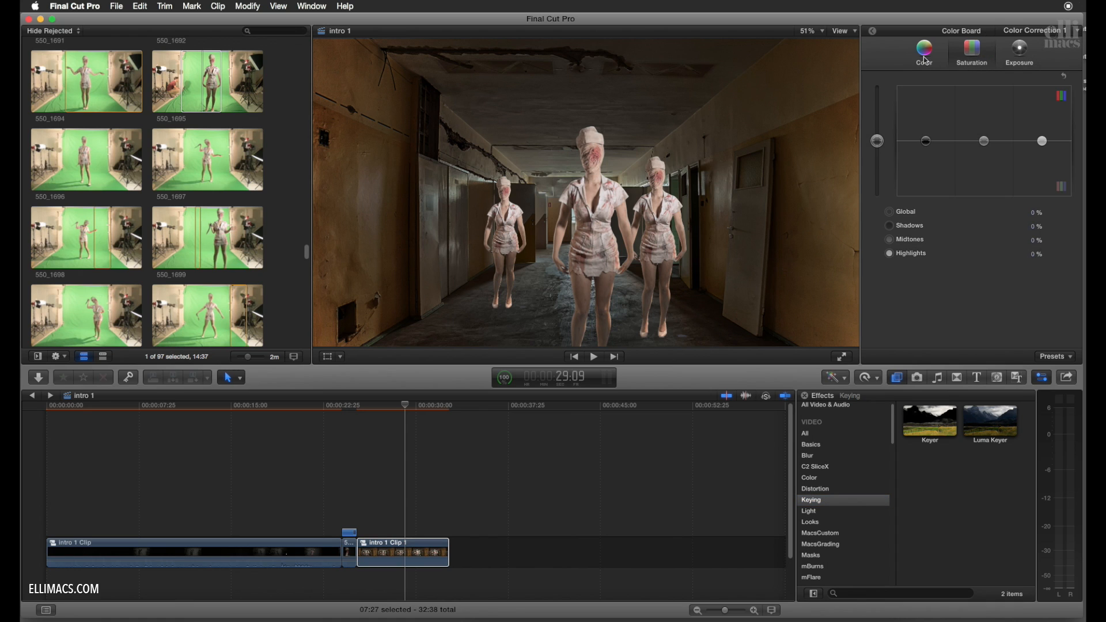
left_click(926, 58)
left_click_drag(934, 140, 896, 159)
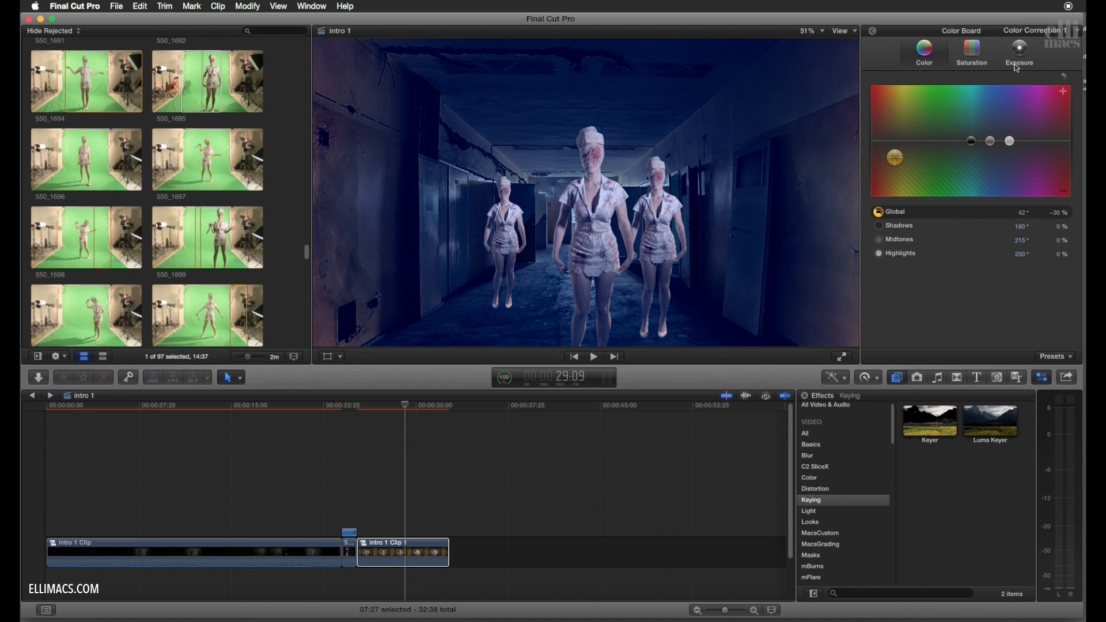
Adjust the hallway compound clip's midtone saturation and set its exposure shadows to -11 %.
left_click(973, 51)
left_click(986, 141)
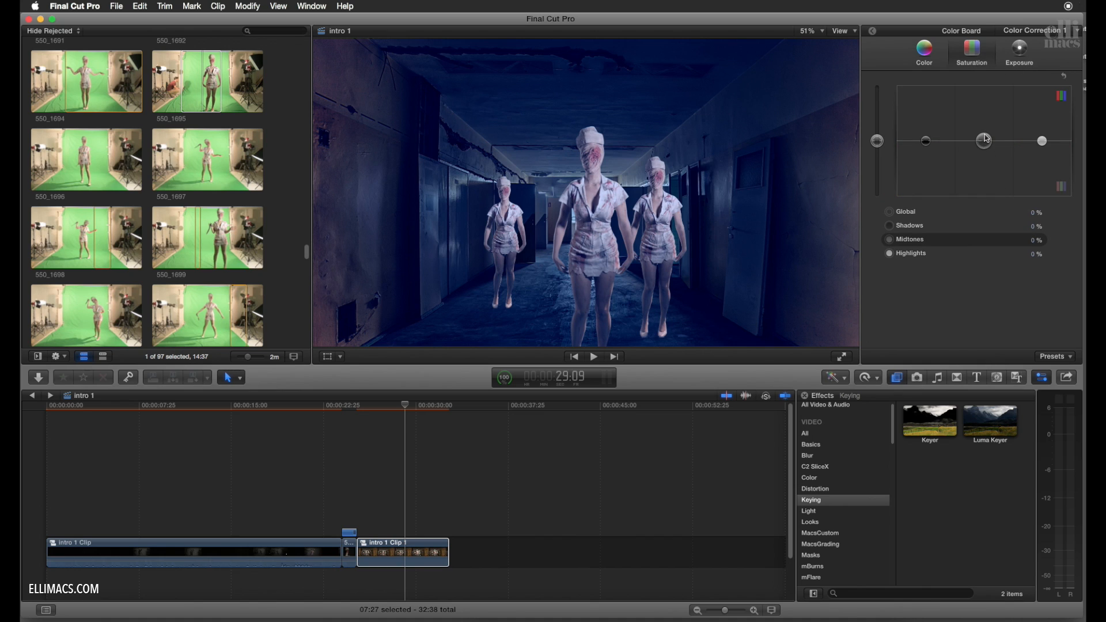
left_click_drag(991, 132, 991, 126)
left_click(1016, 69)
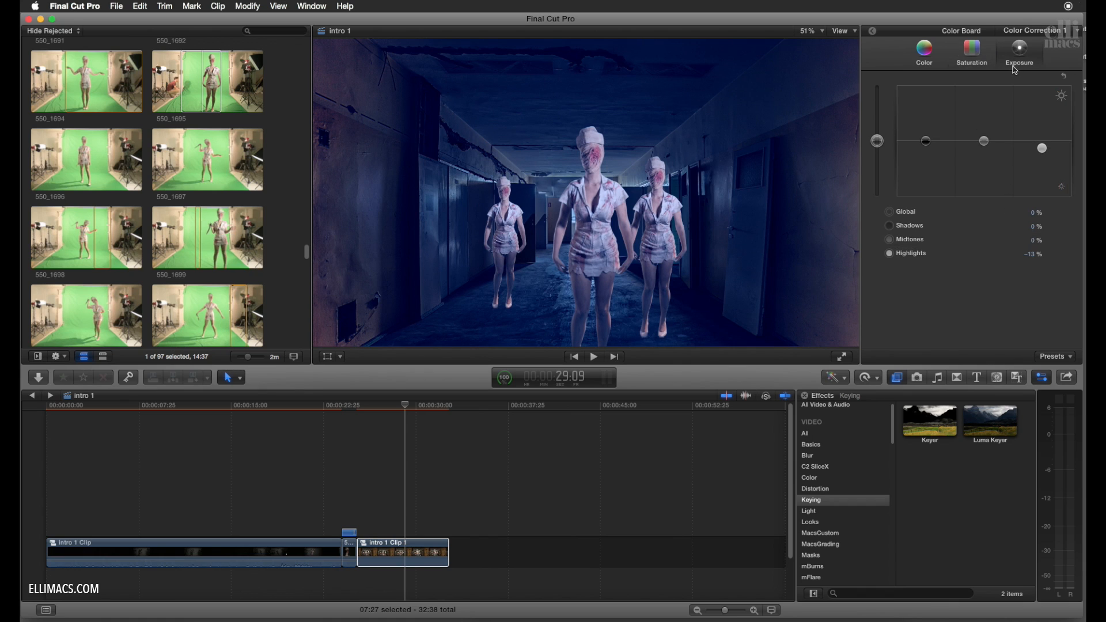
left_click(926, 142)
left_click_drag(926, 146, 927, 148)
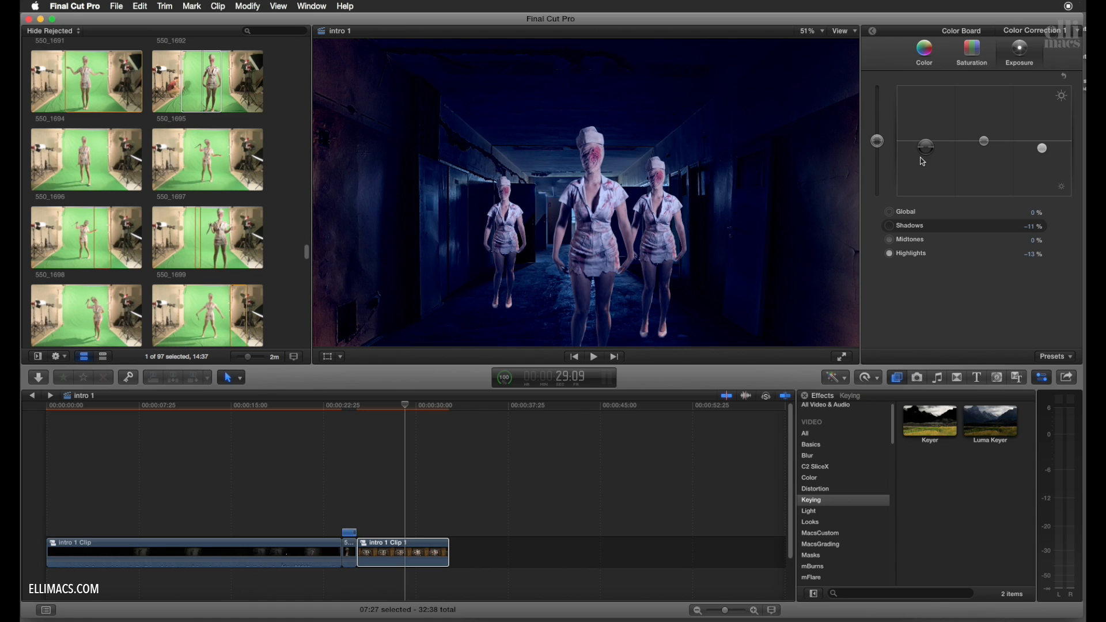
Paste only the hallway compound clip's Color Correction 1 attribute onto the face close-up clip 550_1716.
mouse_move(409, 411)
left_mouse_down()
mouse_move(384, 412)
mouse_move(409, 414)
left_mouse_up()
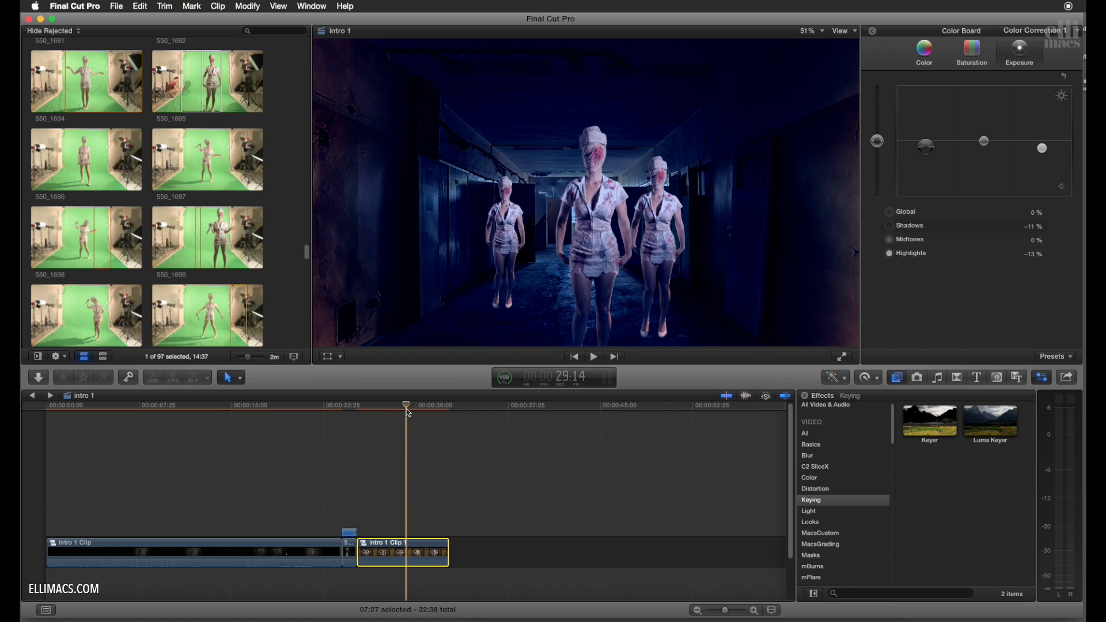
left_click_drag(409, 413, 350, 410)
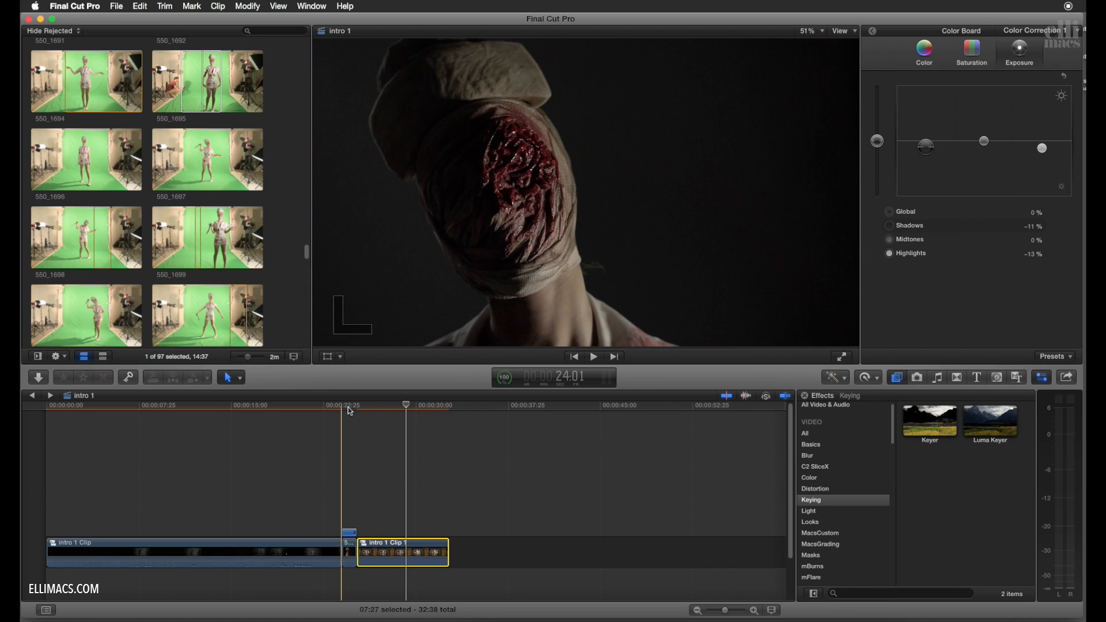
key("space")
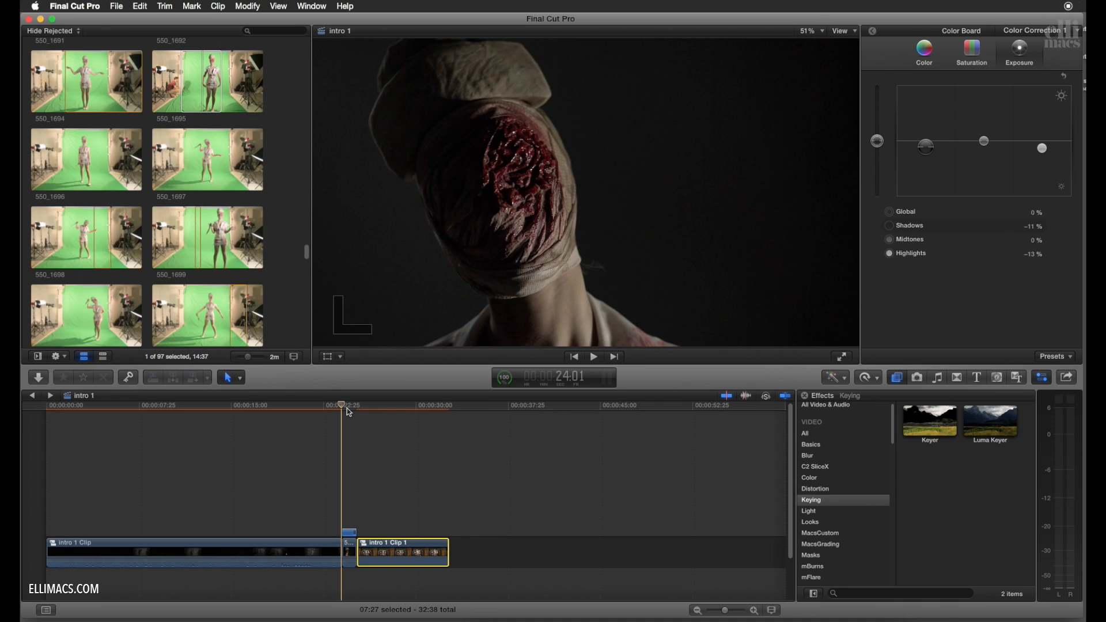
left_click(353, 546)
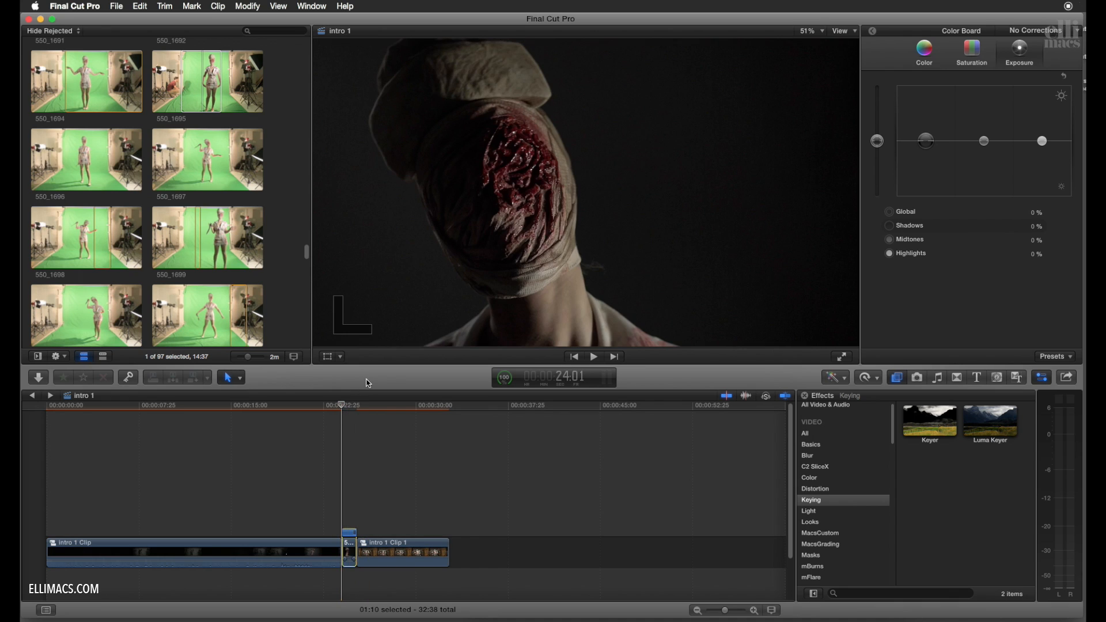
key("super+shift+v")
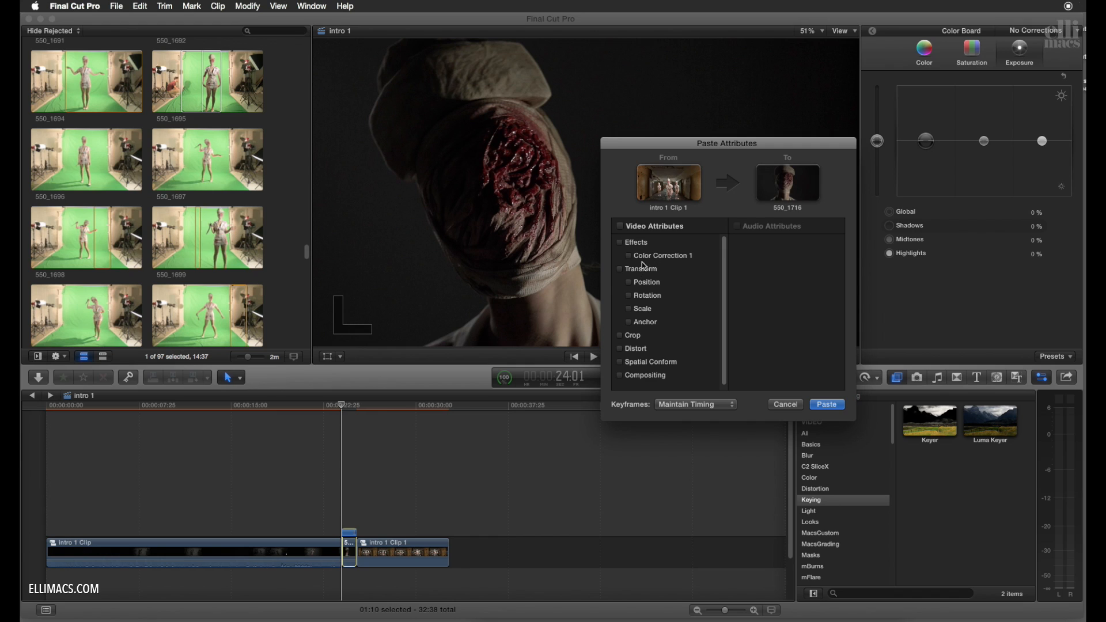
left_click(673, 257)
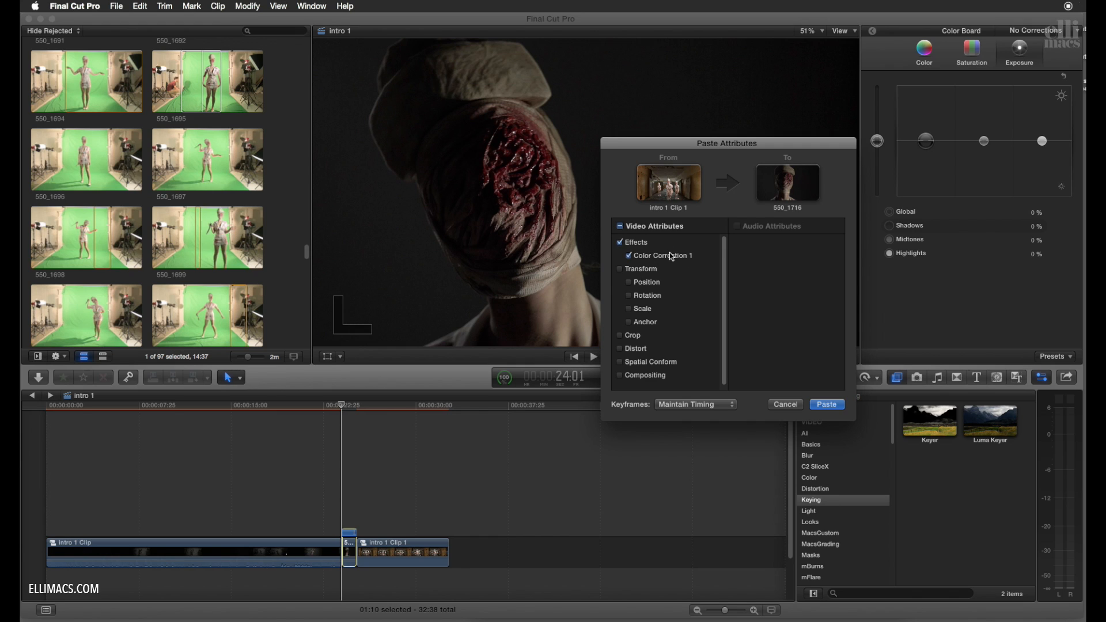
left_click(827, 405)
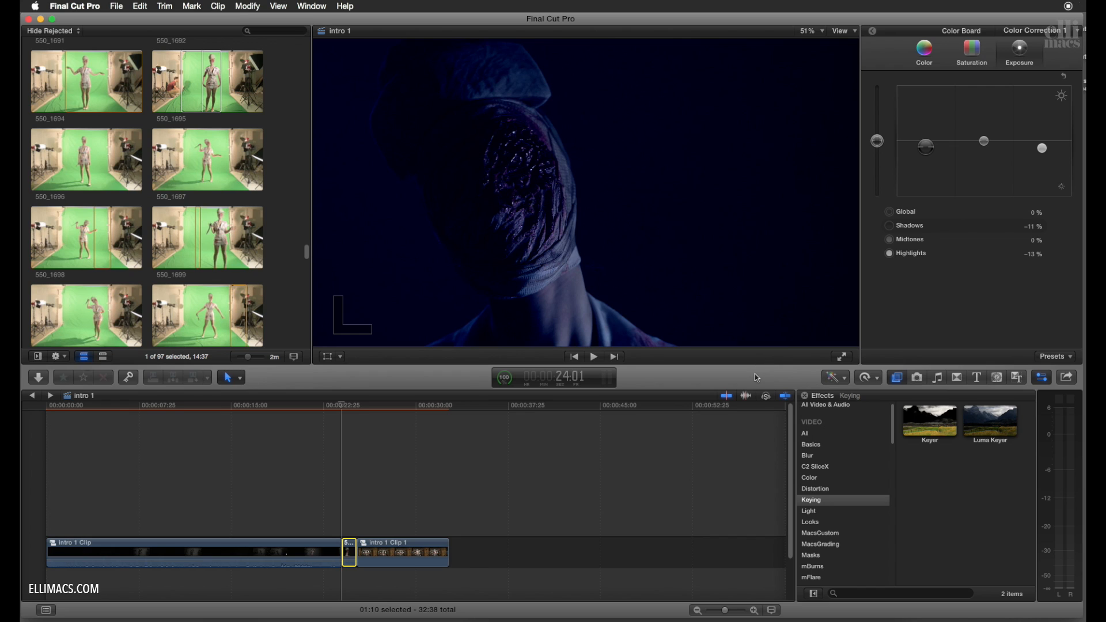
Weaken the blue tint of the face close-up by setting its global color to 43° at -16 %.
left_click(971, 53)
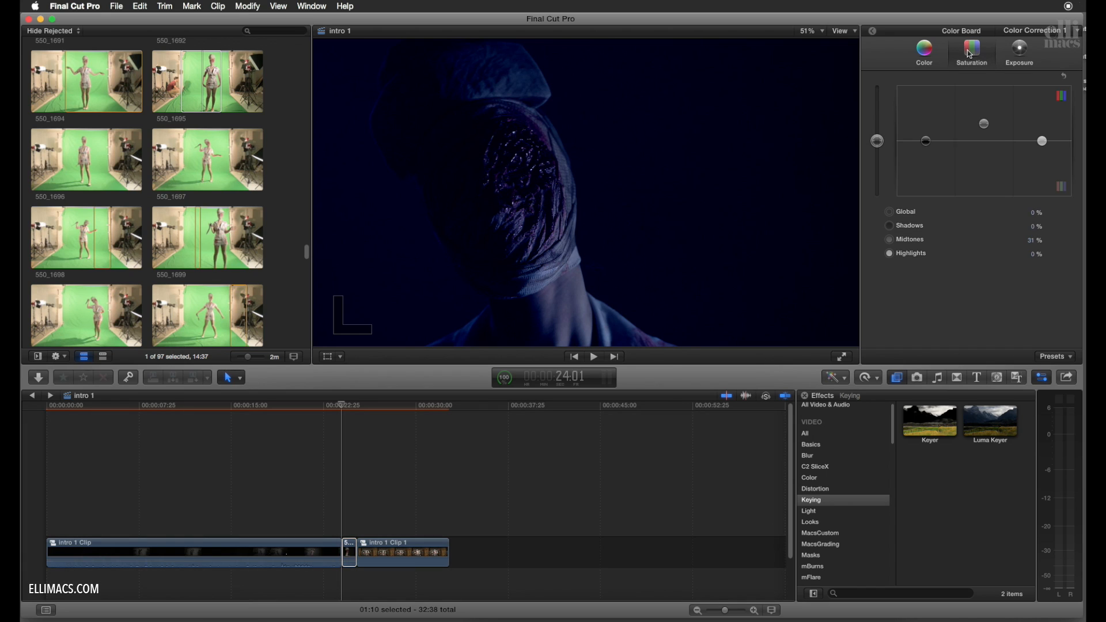
left_click(933, 62)
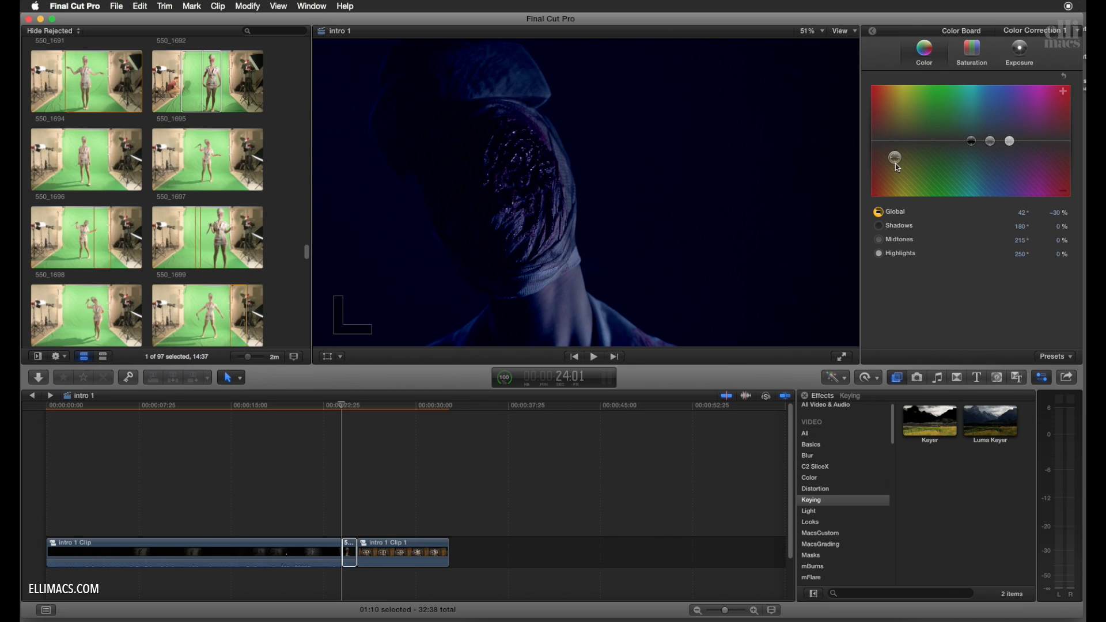
left_click_drag(895, 161, 896, 153)
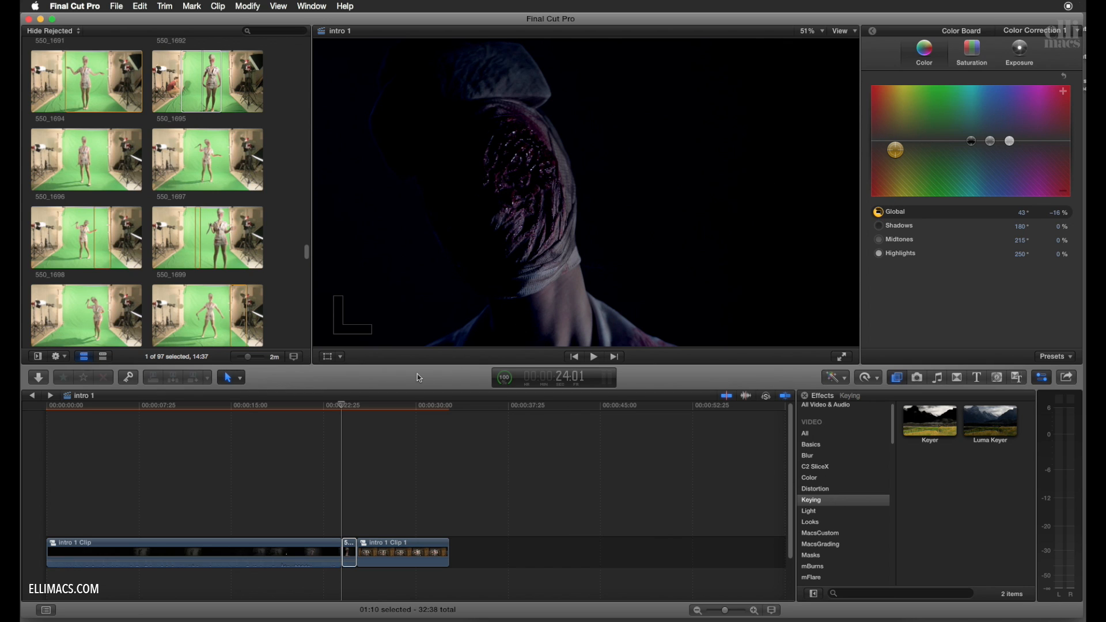
Paste only the copied Color Correction 1 attribute onto the dark footage compound clip intro 1 Clip.
left_click_drag(222, 406, 255, 411)
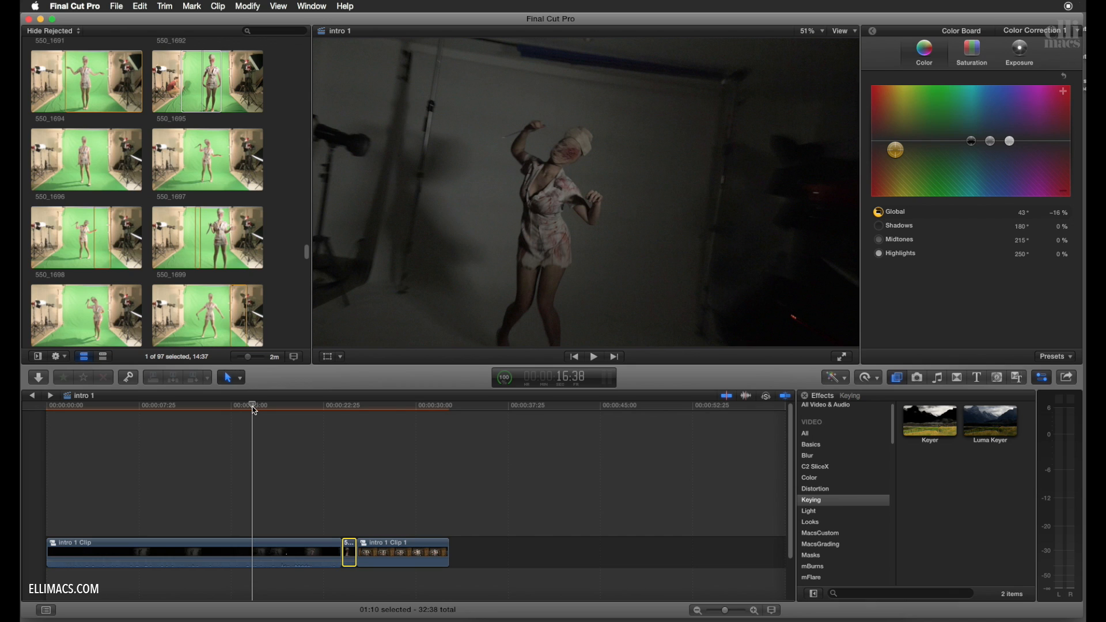
left_click(266, 552)
key("super+shift+v")
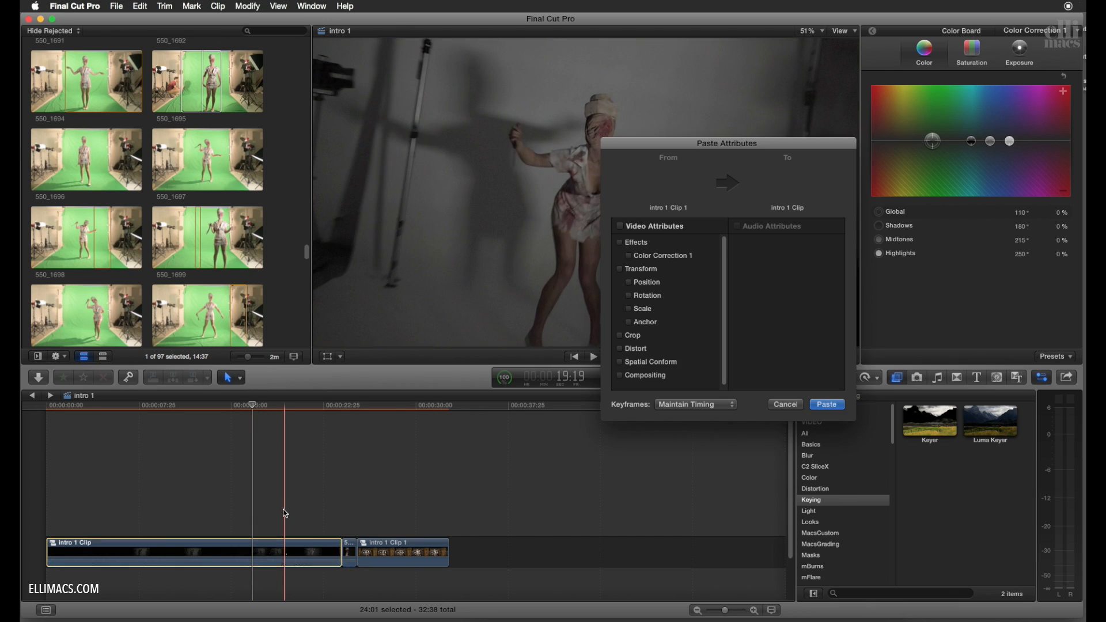
left_click(677, 255)
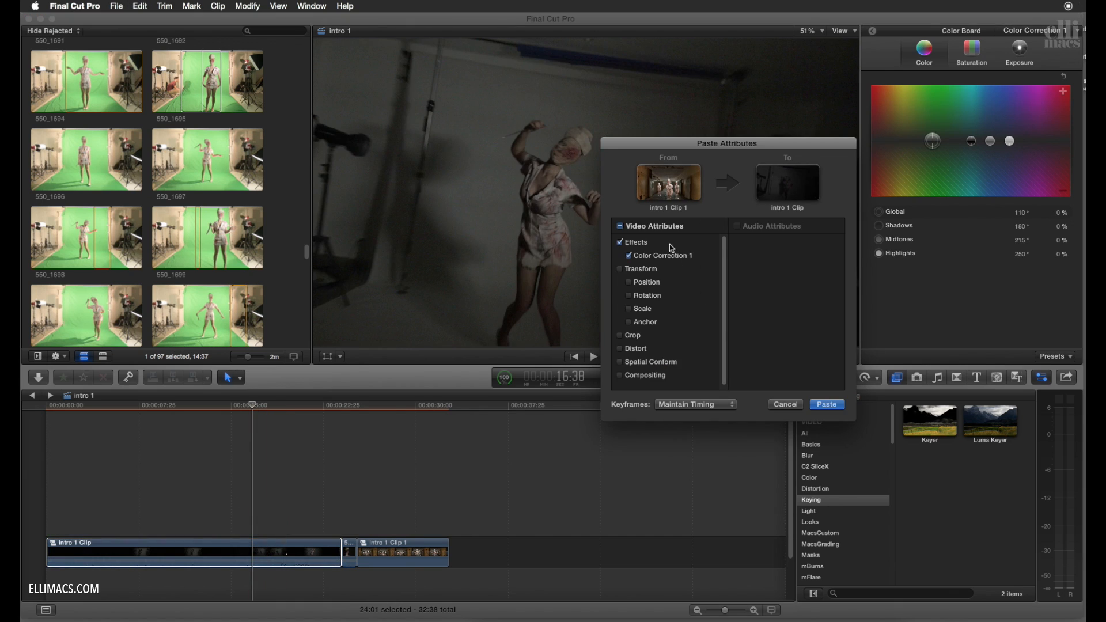
left_click(837, 408)
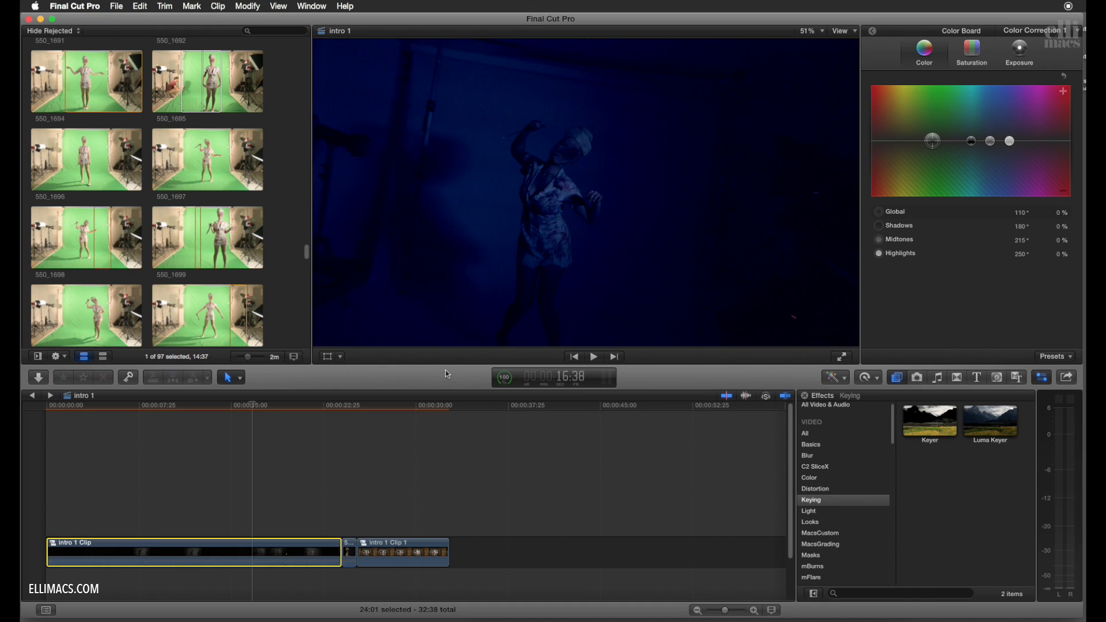
Set the global color of the dark footage compound clip to 45° at -8 %.
left_click(972, 52)
left_click(939, 55)
left_click(117, 558)
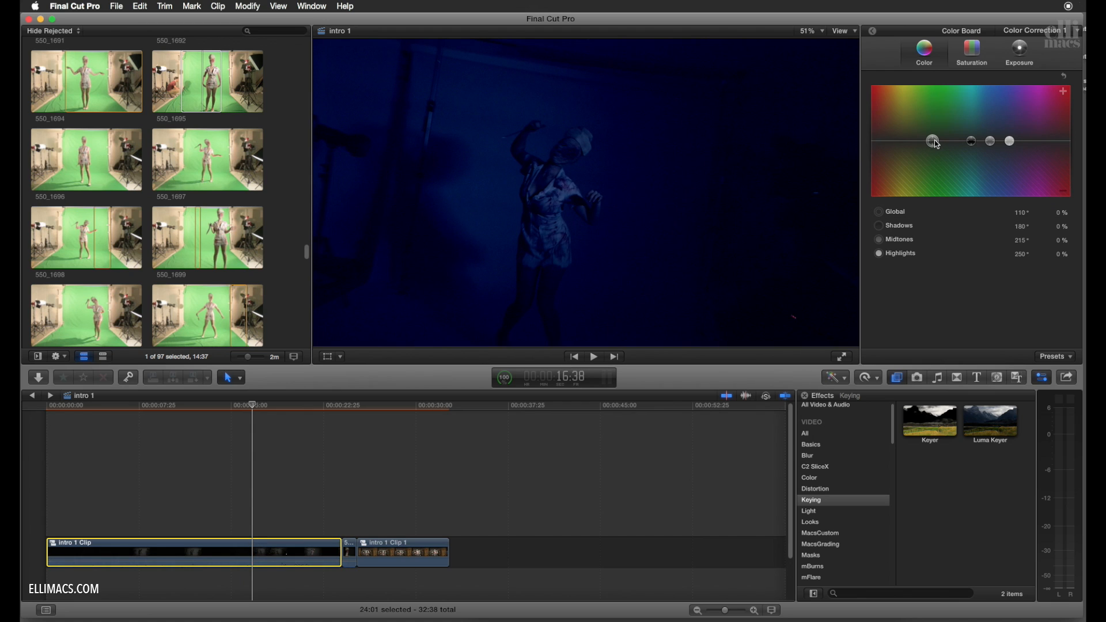
left_click_drag(936, 141, 897, 152)
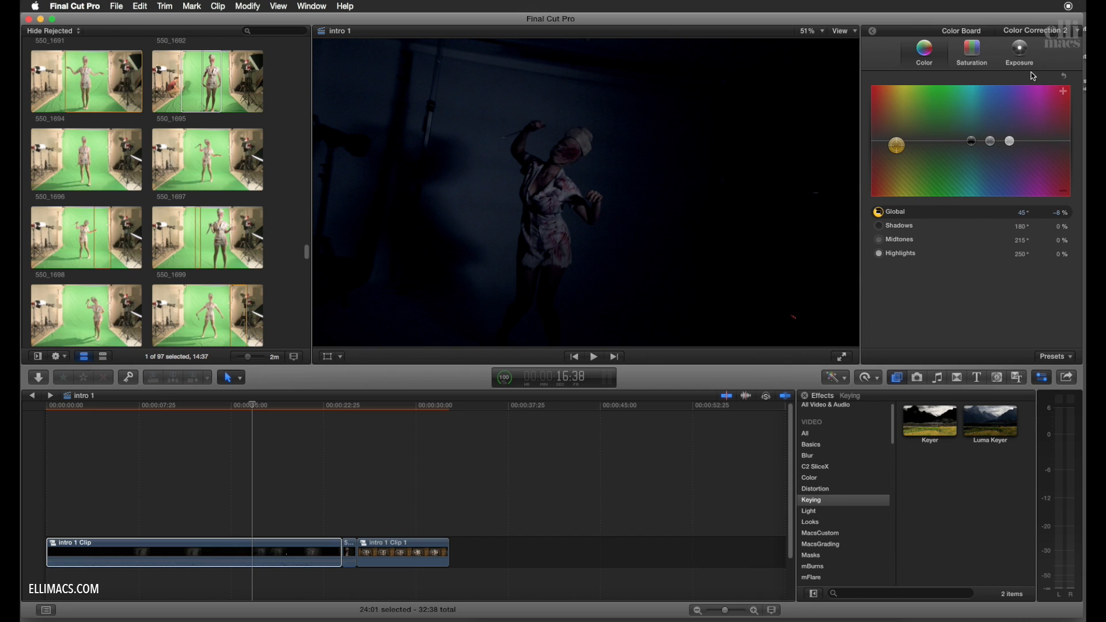
Set the dark footage compound clip's exposure to highlights 15 %, shadows -7 % and midtones 2 %, and leave the color board.
left_click(1020, 49)
left_click_drag(1046, 150, 1050, 134)
left_click_drag(933, 150, 990, 143)
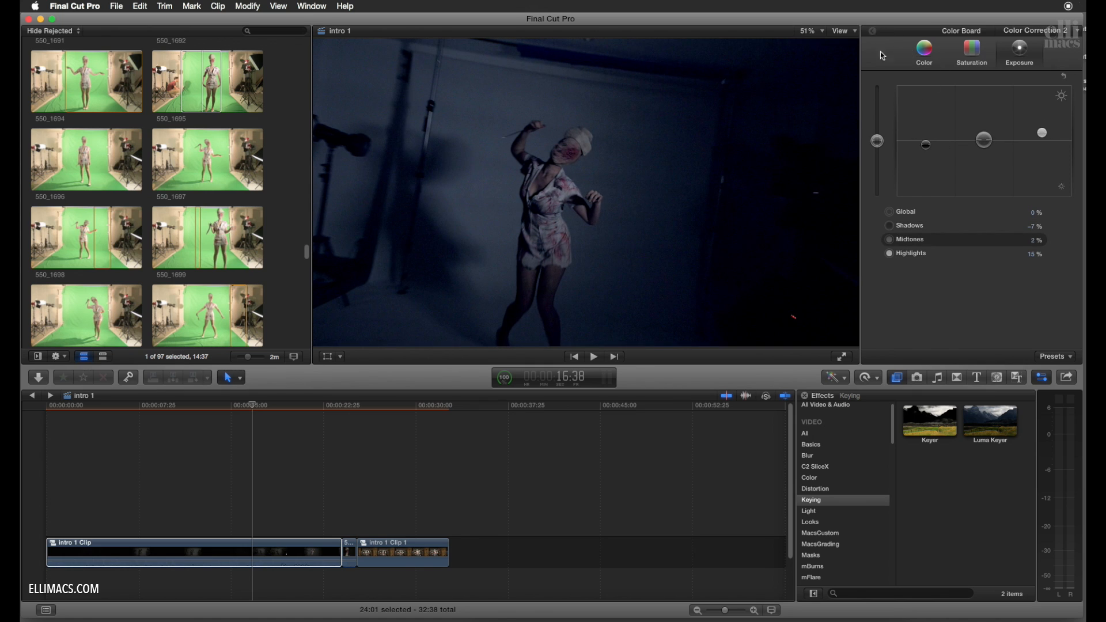
left_click(873, 30)
Return to the hallway scene, enlarge the timeline, and open the titles library with its category names widened to full length.
left_click_drag(240, 407, 378, 414)
left_click(380, 419)
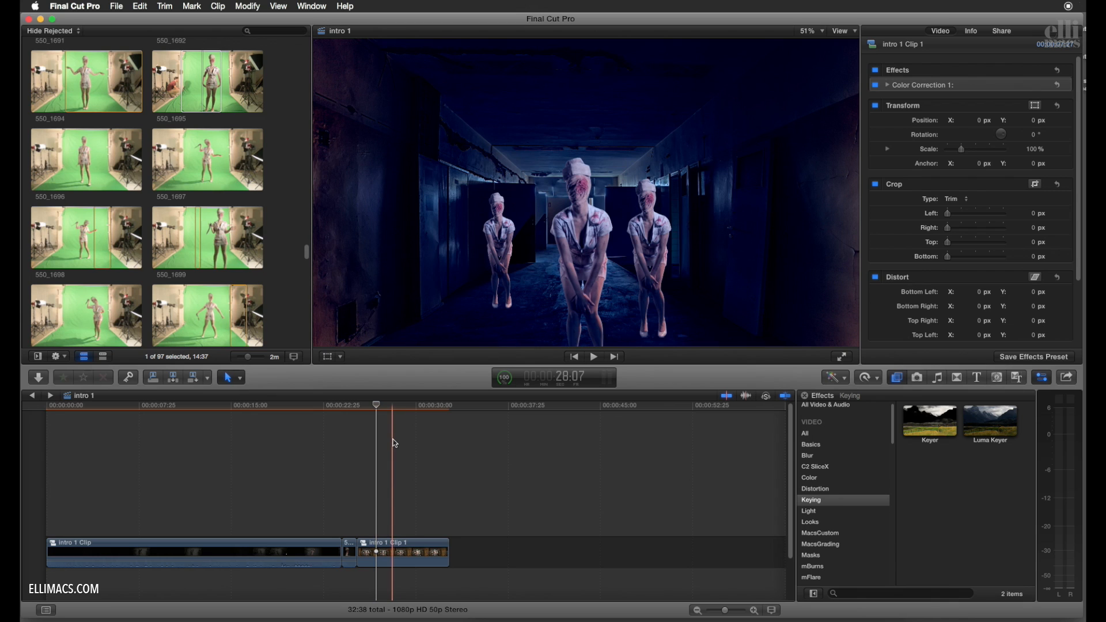
left_click(985, 384)
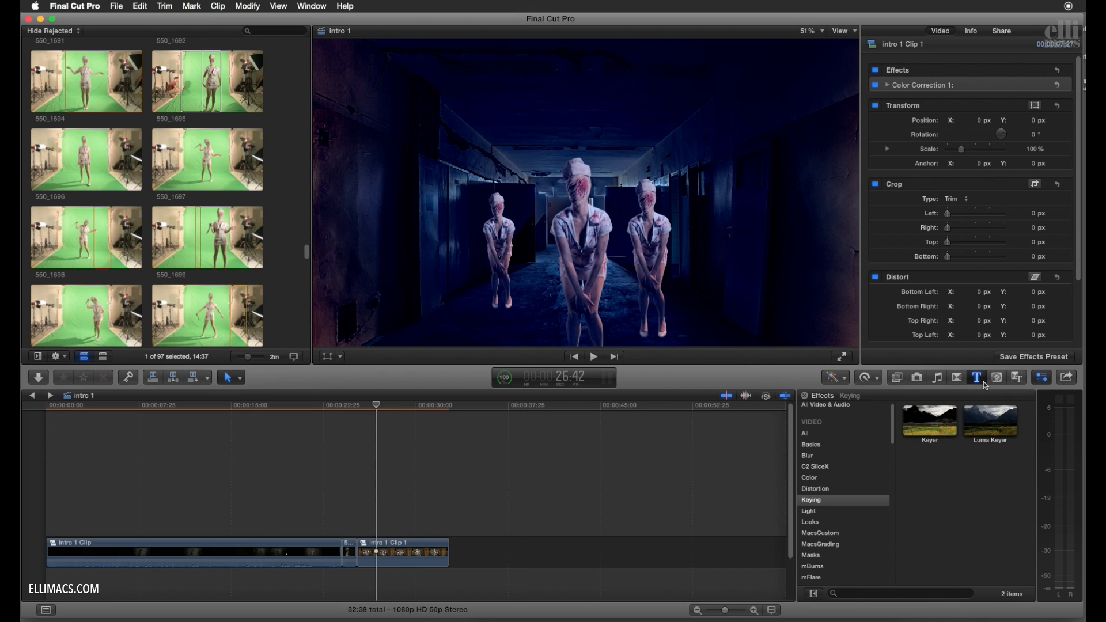
key("super+equal")
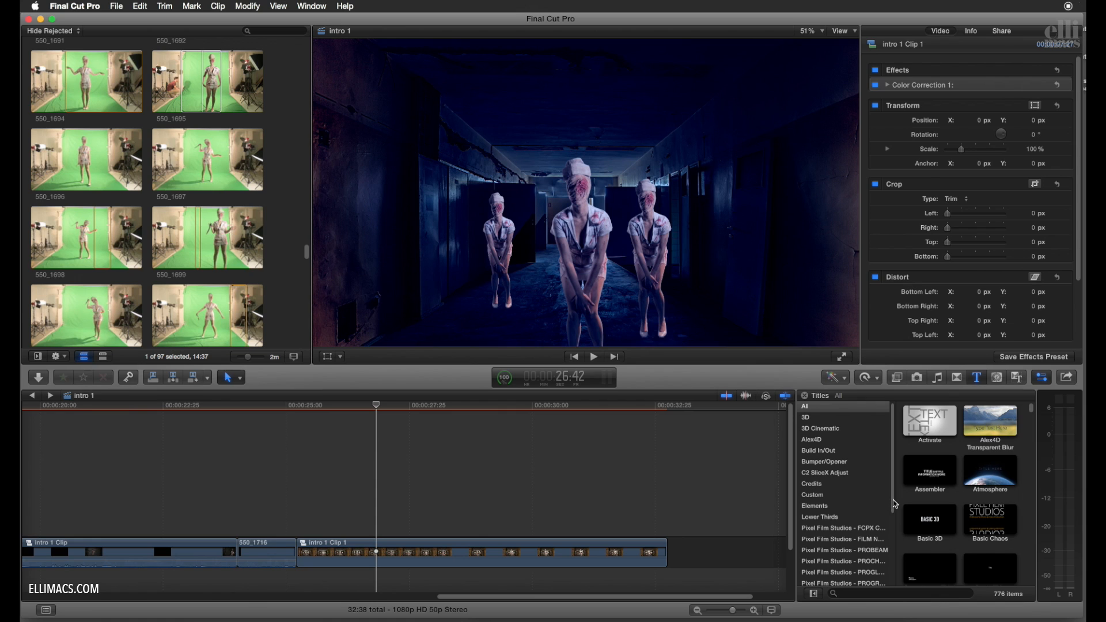
scroll(898, 506, "down", 5)
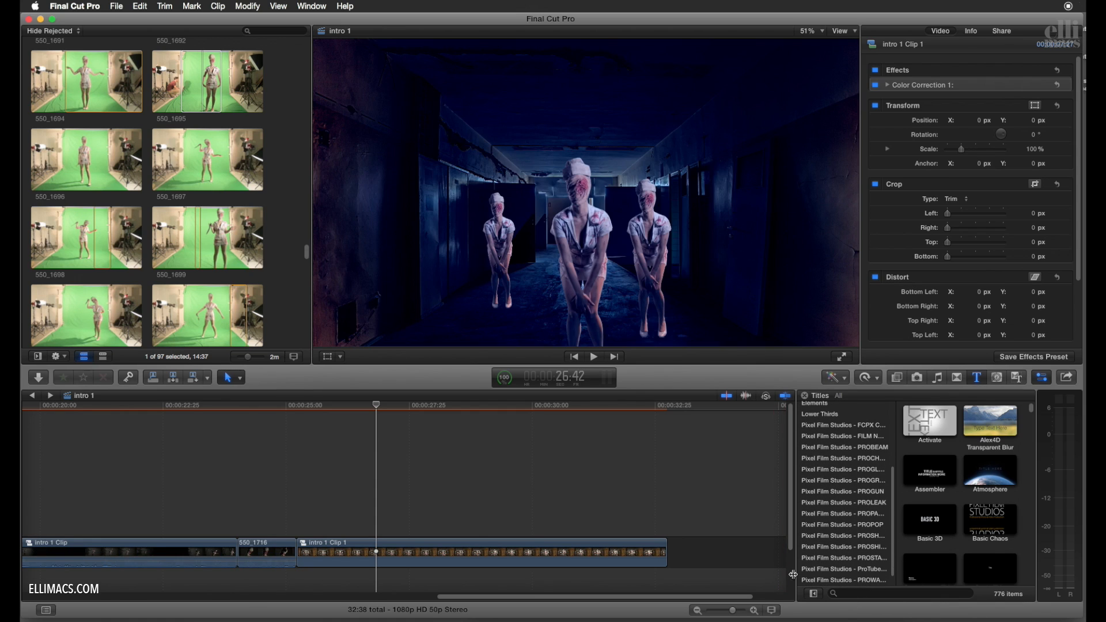
scroll(717, 574, "down", 3)
left_click_drag(718, 573, 719, 573)
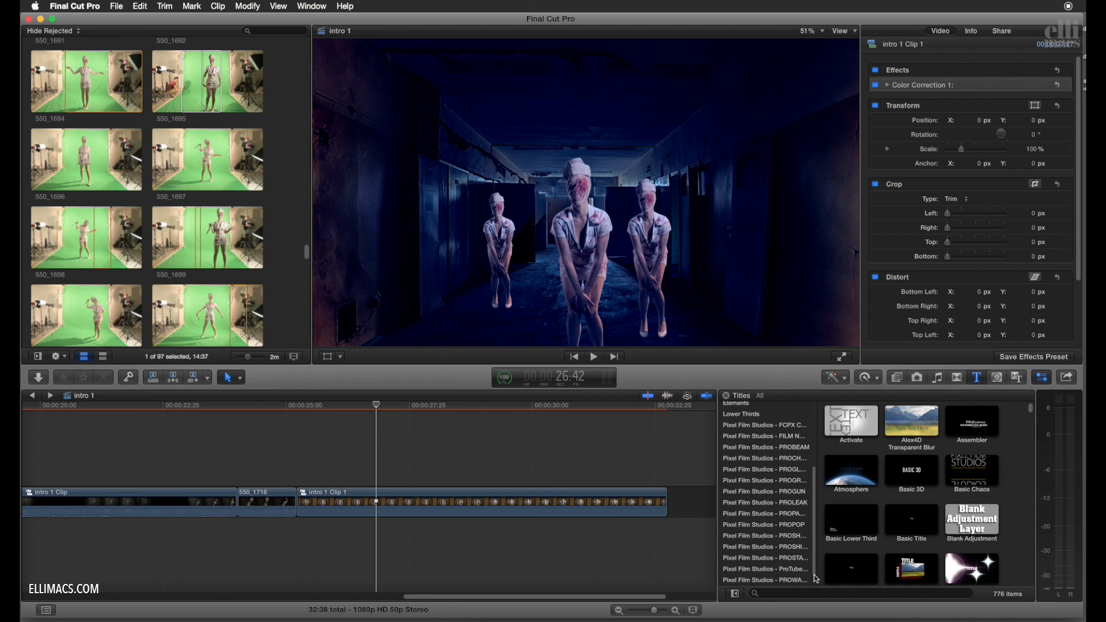
left_click_drag(818, 575, 886, 573)
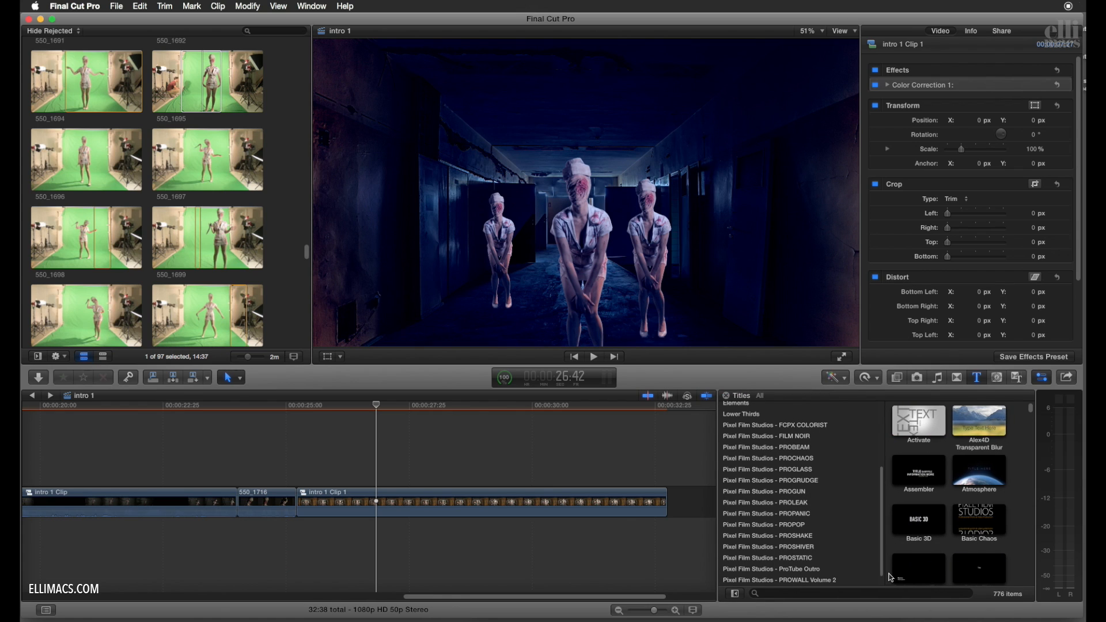
Browse the Pixel Film Studios PROSTATIC titles for a suitable glitch effect.
left_click(828, 559)
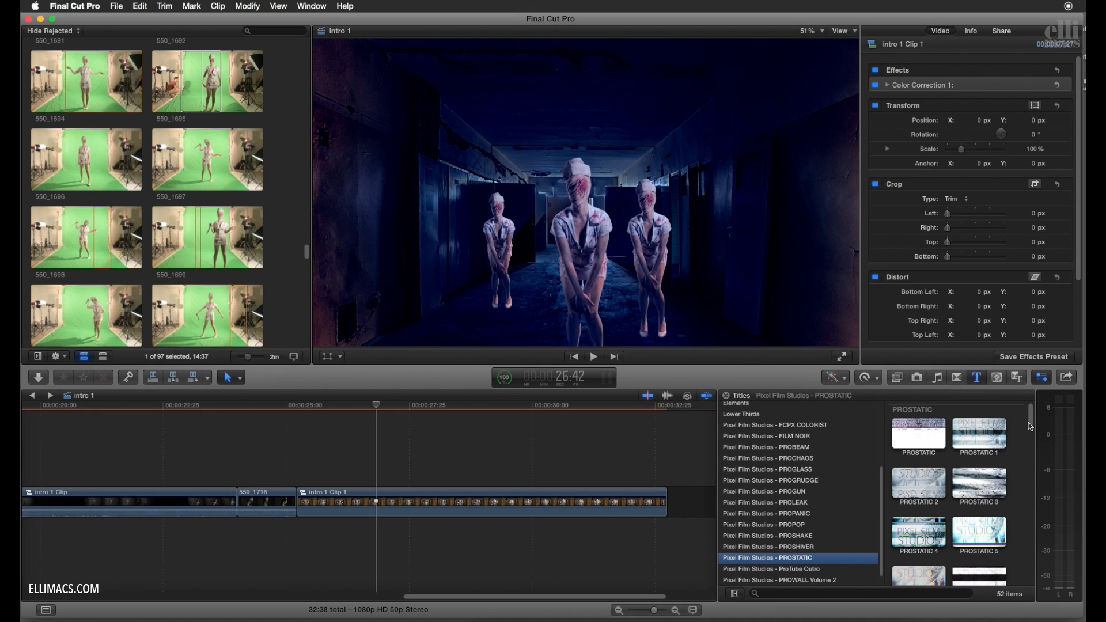
left_click_drag(1031, 426, 1024, 570)
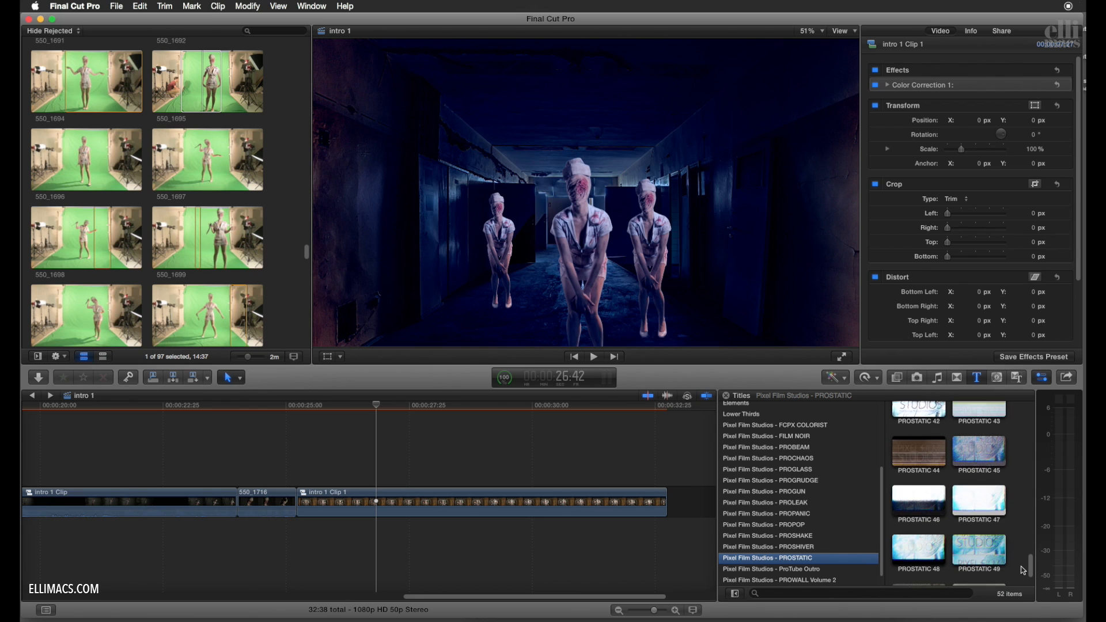
scroll(1023, 571, "up", 3)
Place the PROSHIVER title Malfunction Out 2 above the cut from 550_1716 to the hallway clip and shorten it to briefly span the cut.
left_click(800, 549)
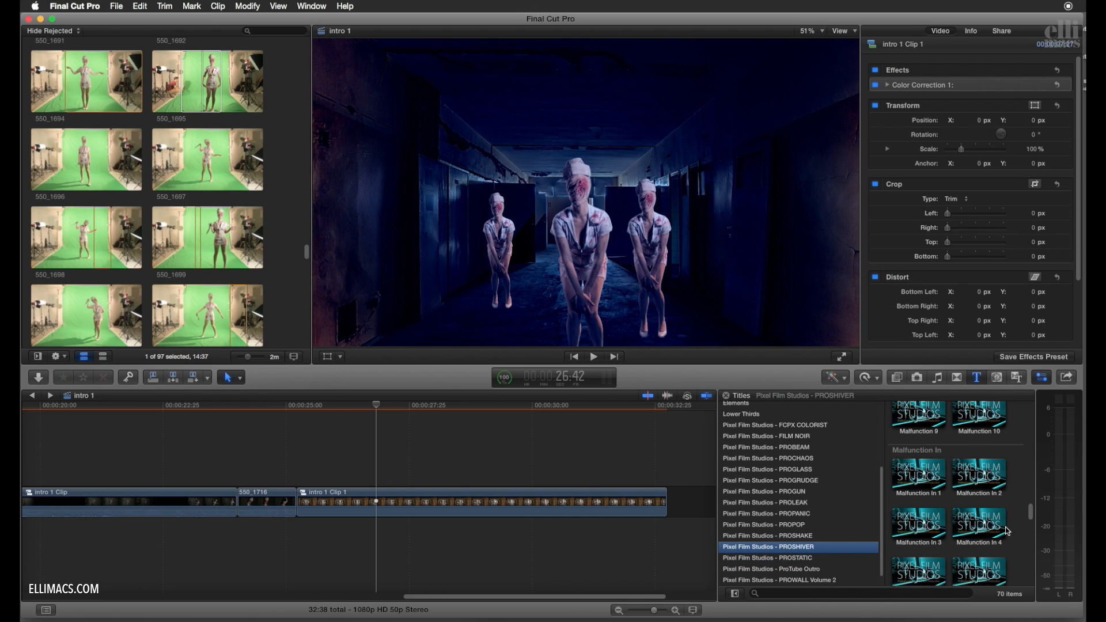
left_click_drag(1031, 513, 298, 470)
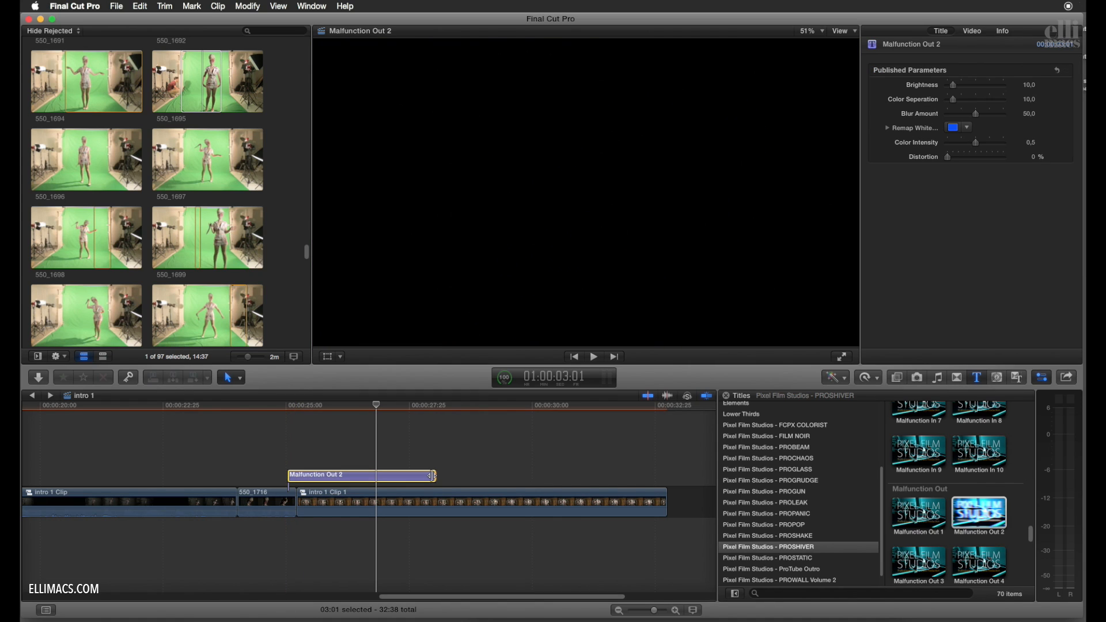
left_click_drag(433, 476, 296, 483)
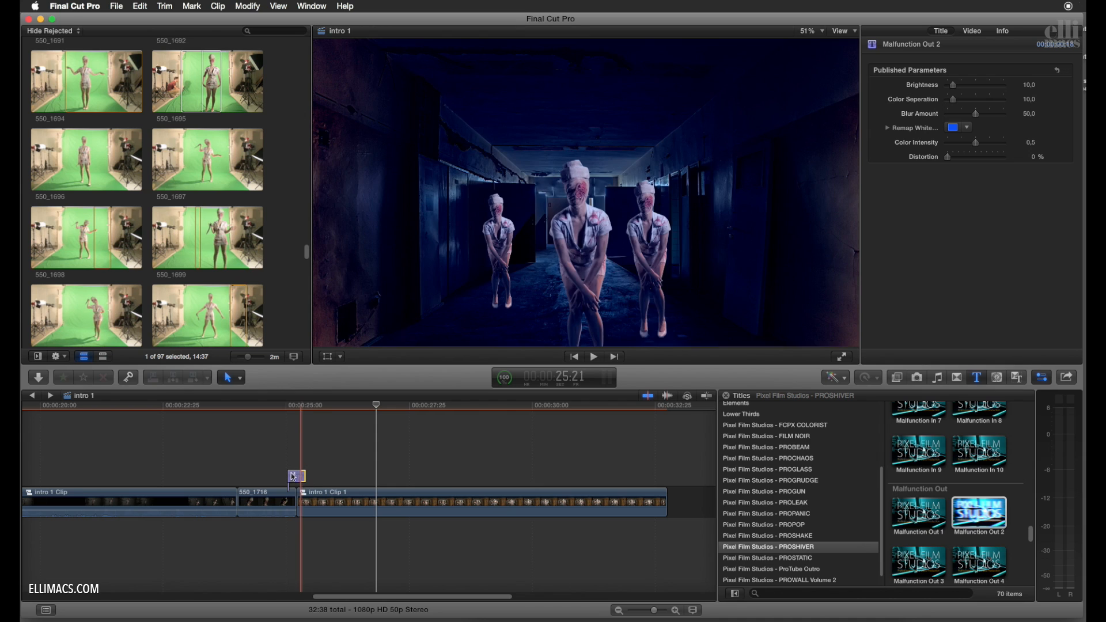
Step frame by frame through the Malfunction Out 2 glitch to check the transition into the hallway scene.
left_click(289, 410)
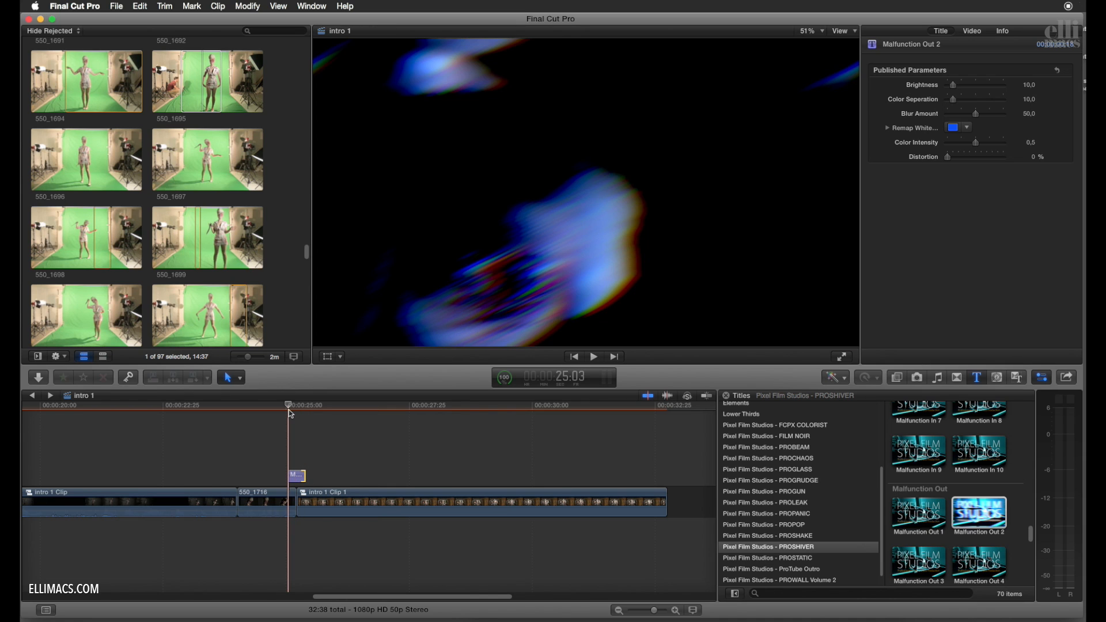
key("Left")
key("Left")
key("Left")
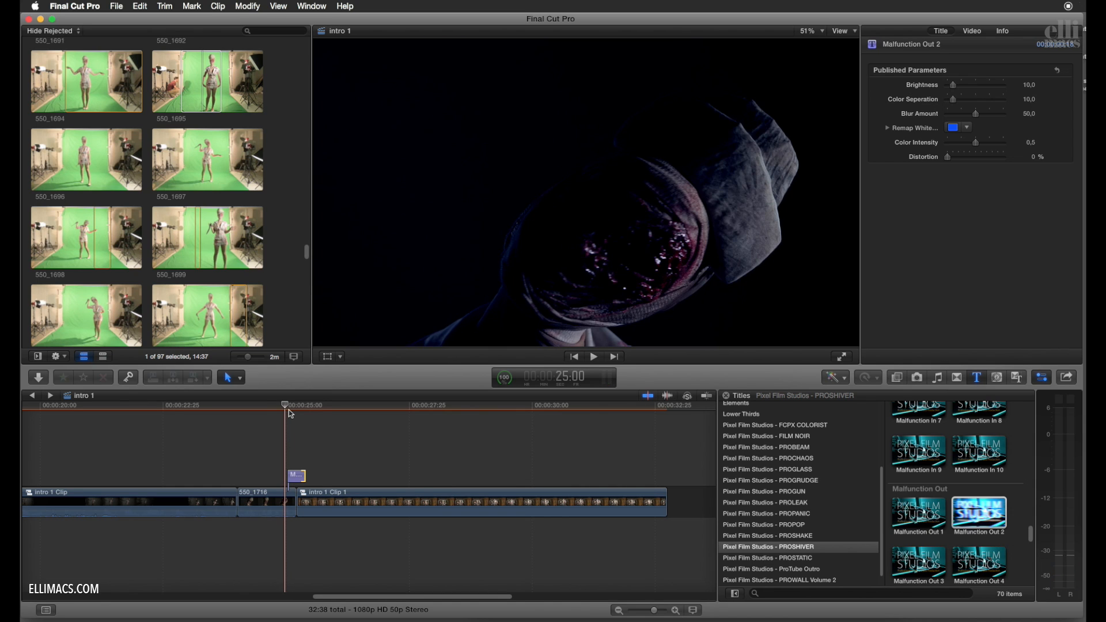
key("Right")
key("Right")
key("Right")
key("Right")
key("Right")
key("Right")
key("Right")
key("Right")
key("Right")
key("Right")
key("Right")
key("Right")
key("Right")
key("Right")
key("Right")
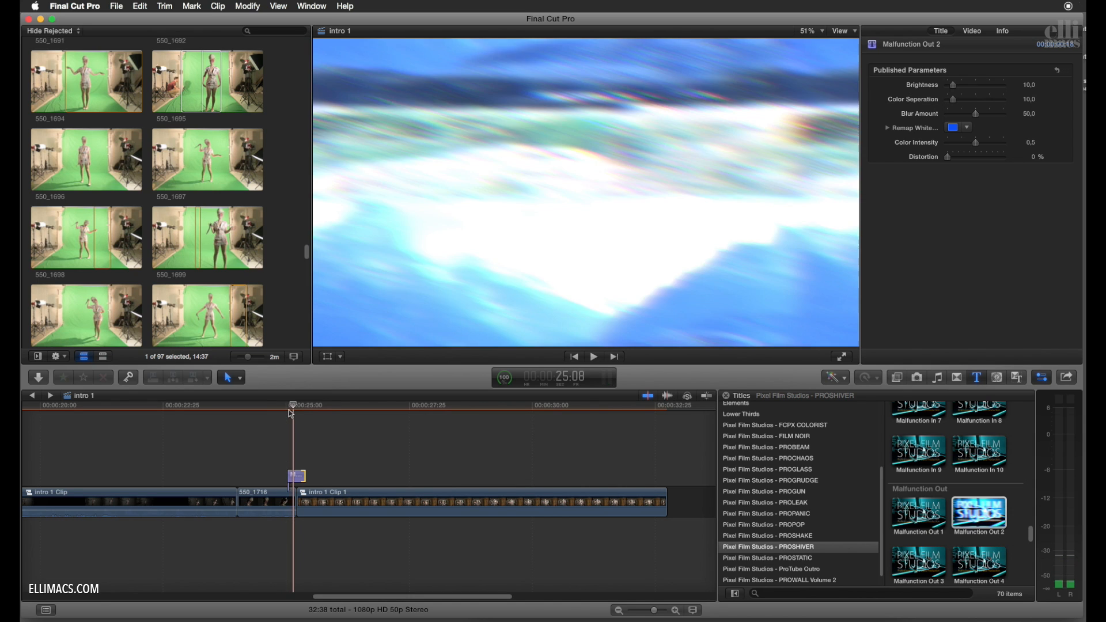
key("Right")
key("Right")
key("Right")
key("Right")
key("Right")
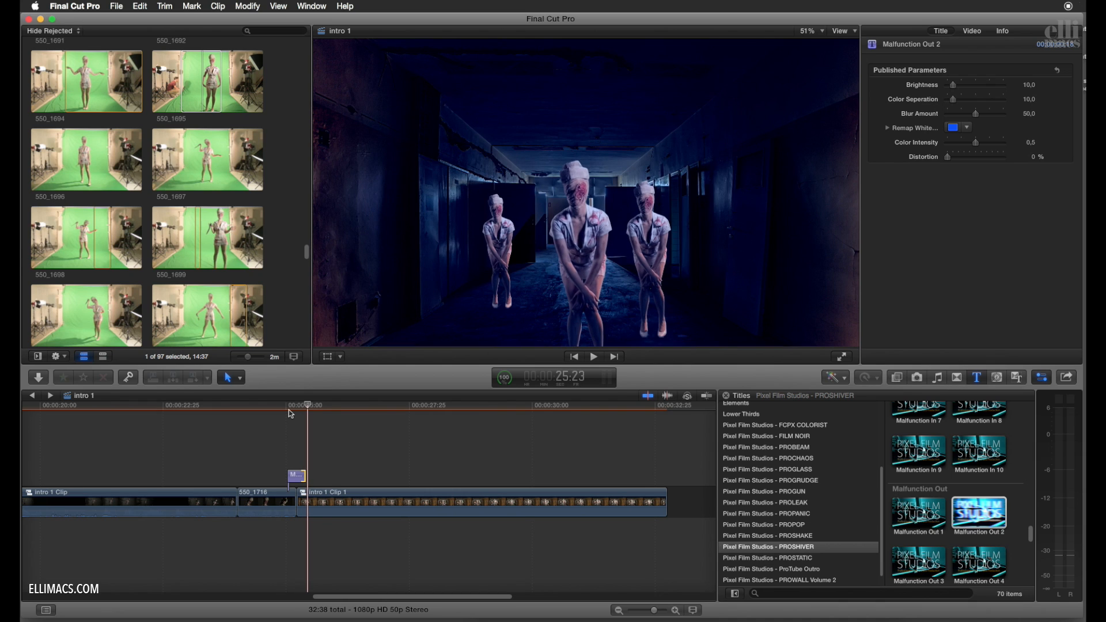
Place the PROSHIVER title Damage Out 9 above the cut between the dark footage compound clip and 550_1716.
scroll(1032, 489, "up", 10)
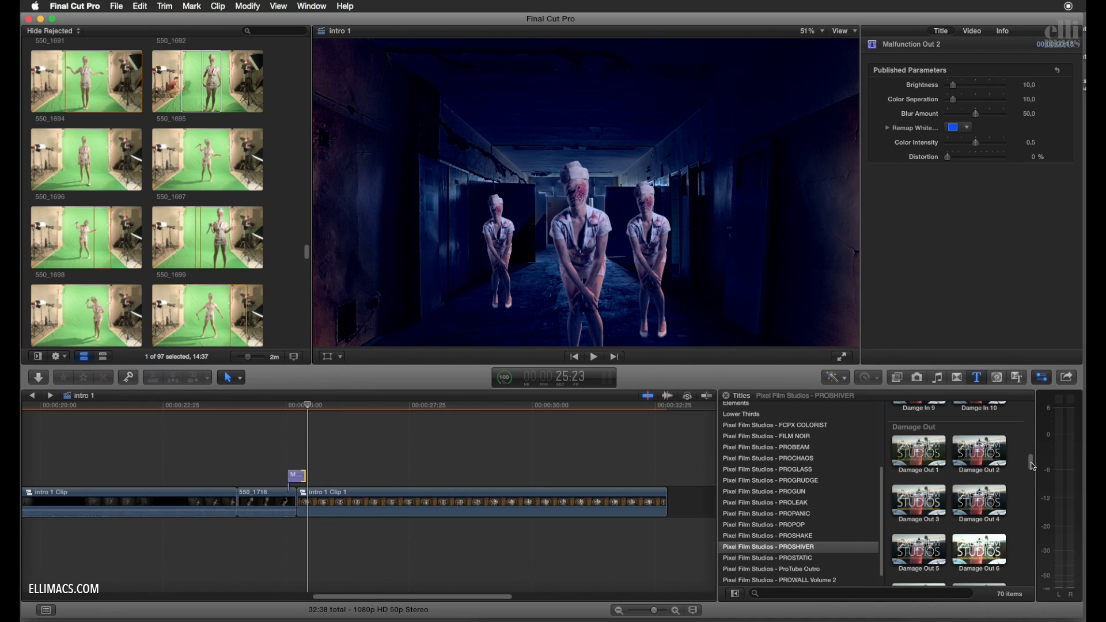
scroll(1032, 489, "down", 1)
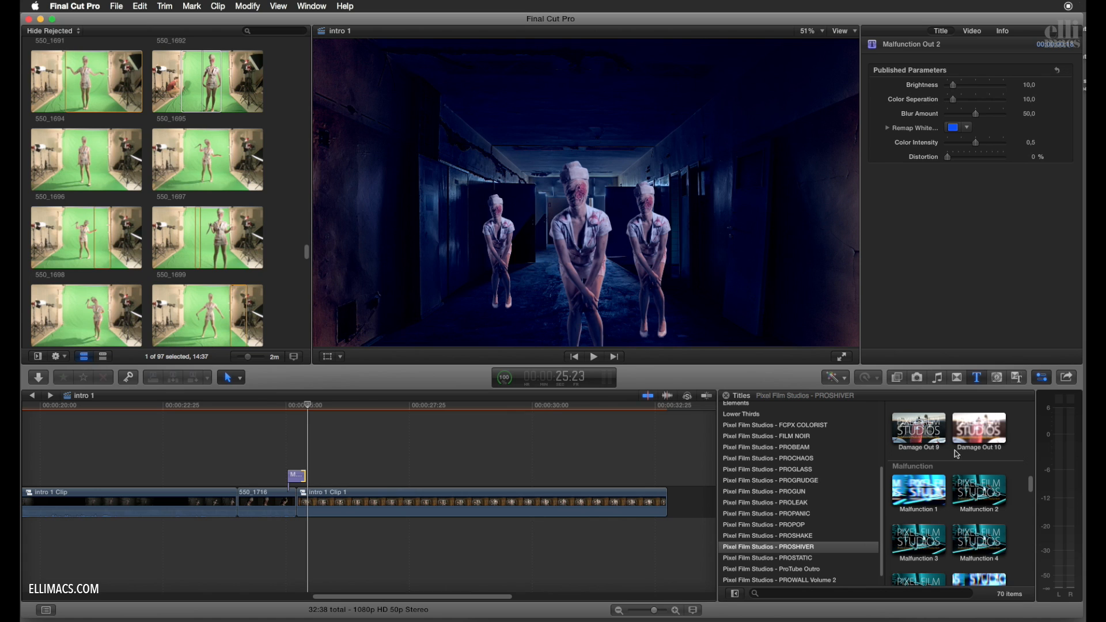
left_click_drag(923, 436, 231, 479)
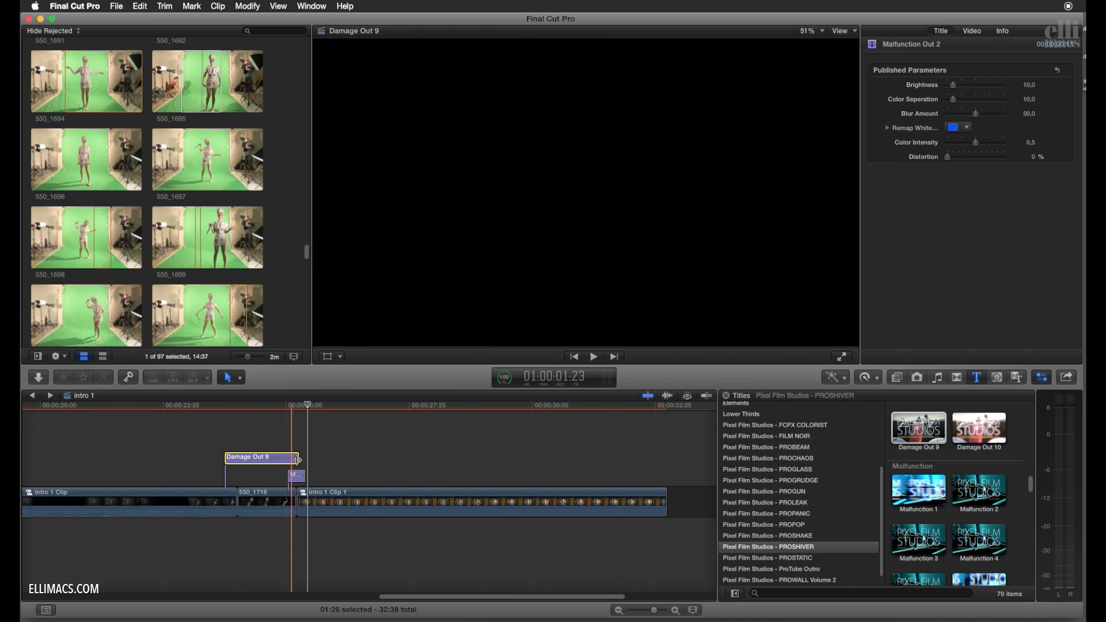
Shorten the Damage Out 9 title to briefly span the cut into 550_1716 and play back the whole intro.
left_click_drag(299, 459, 257, 477)
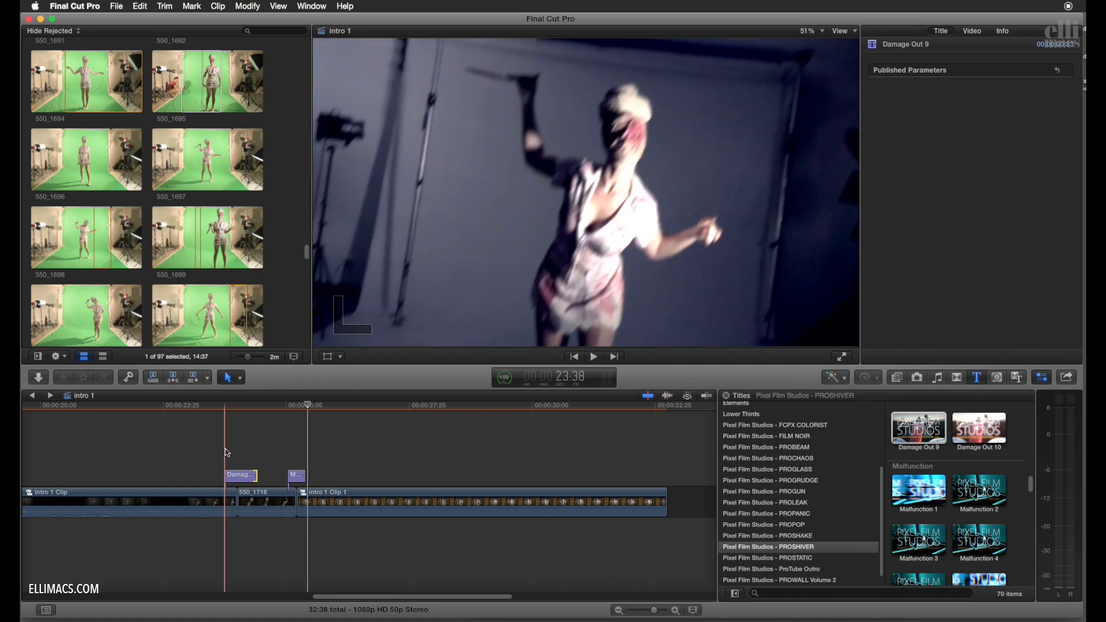
left_click(338, 453)
left_click_drag(653, 610, 647, 611)
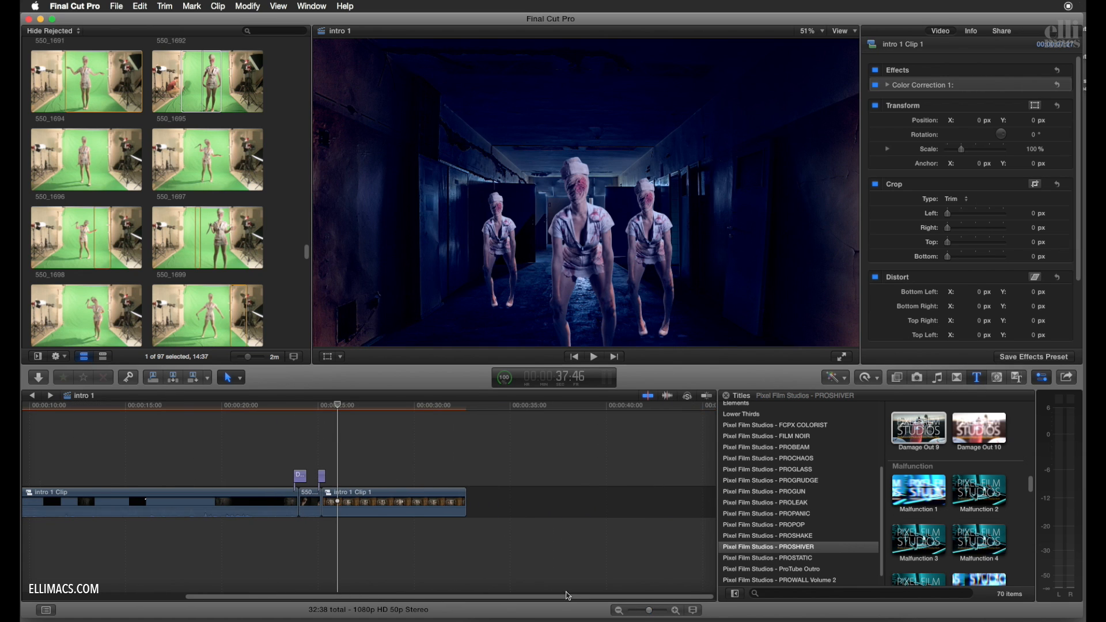
left_click_drag(563, 598, 397, 598)
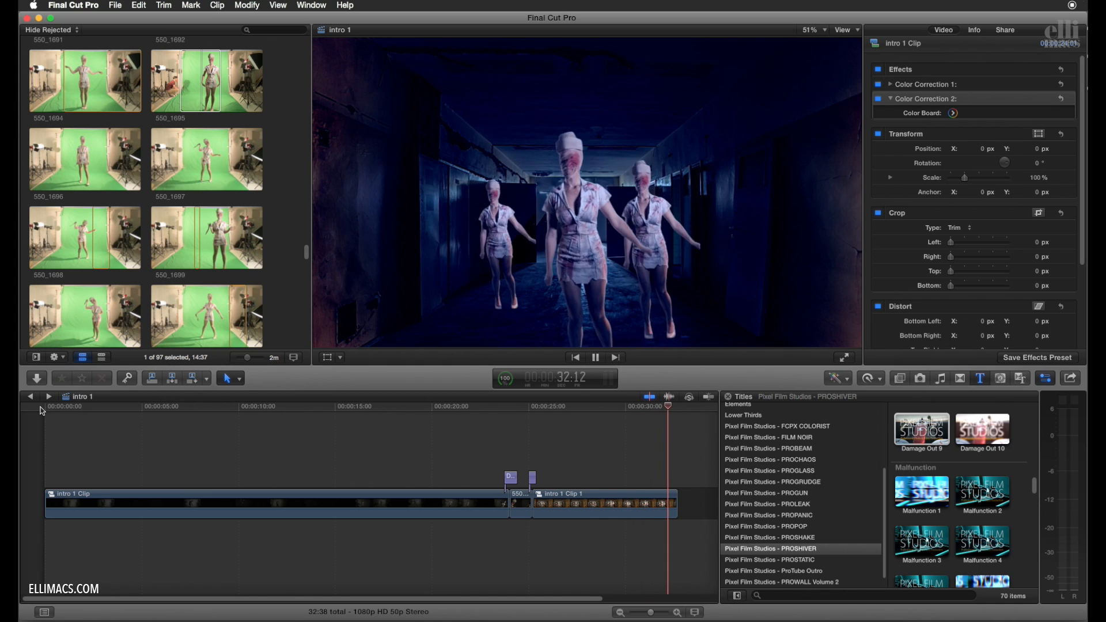
left_click(606, 407)
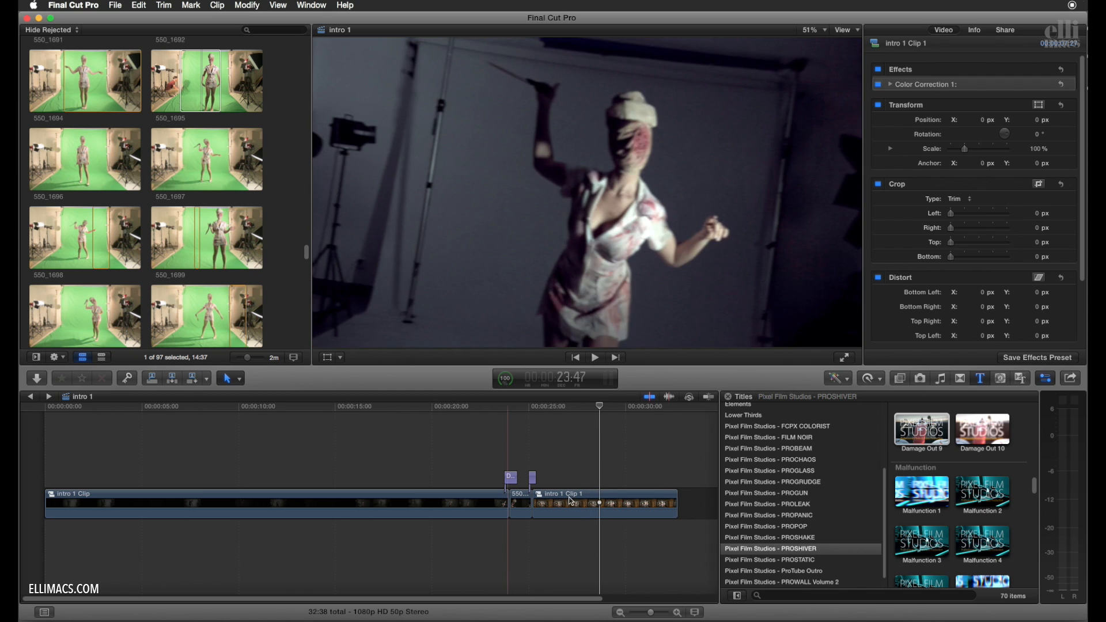
Inside the hallway compound clip intro 1 Clip 1, slip the front and right nurse 550_1695 clips with the Trim tool to desynchronize their movements.
double_click(583, 497)
left_click(164, 459)
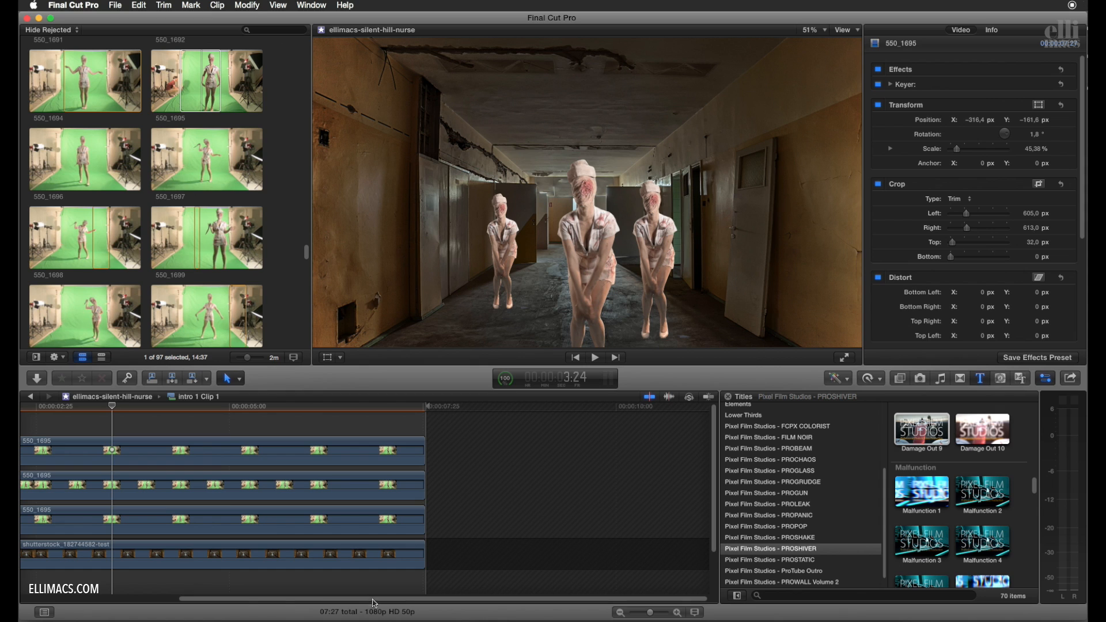
left_click_drag(374, 602, 212, 611)
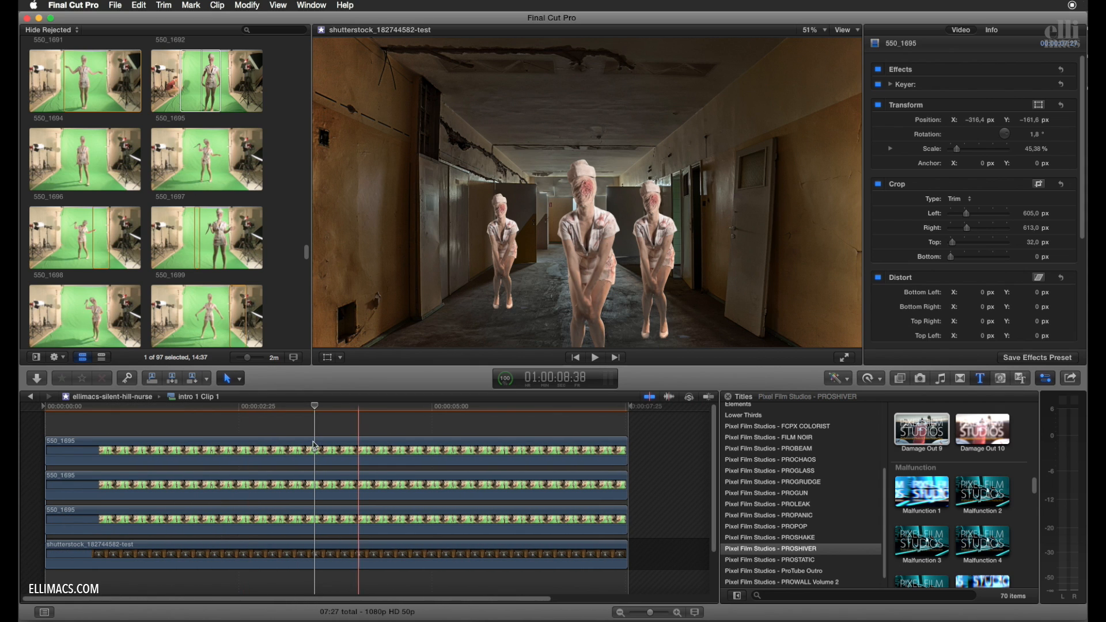
left_click(236, 381)
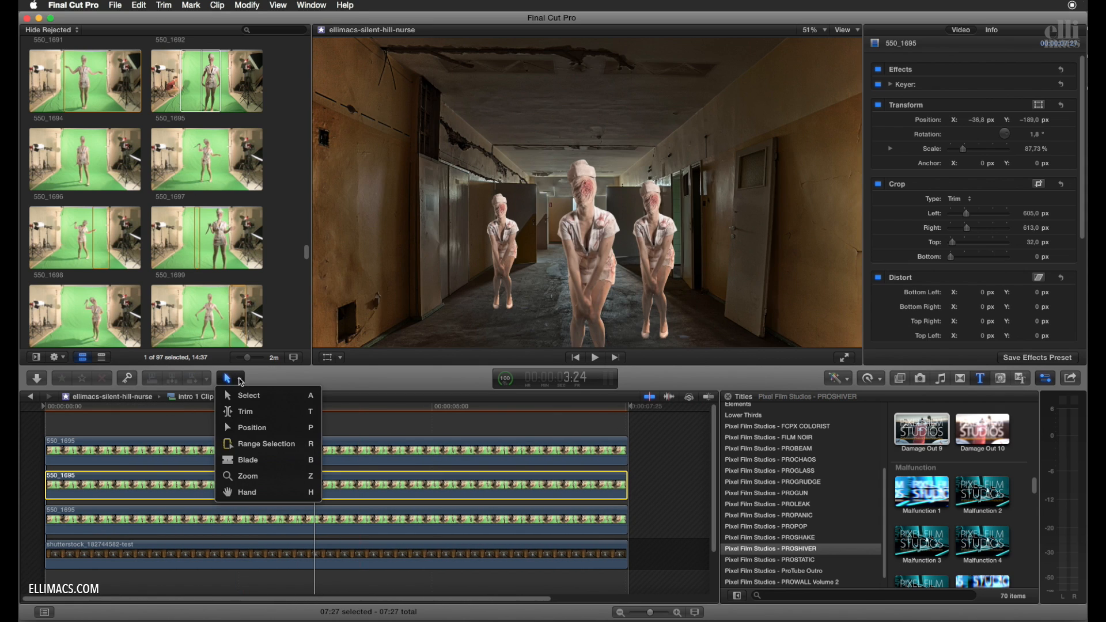
left_click(305, 509)
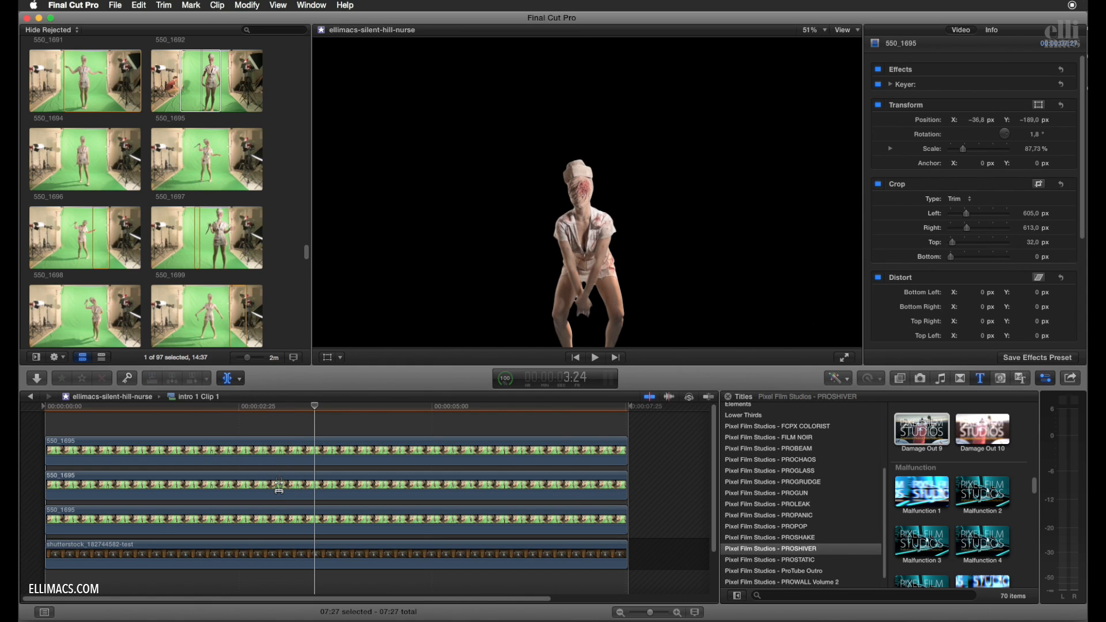
left_click_drag(279, 486, 268, 522)
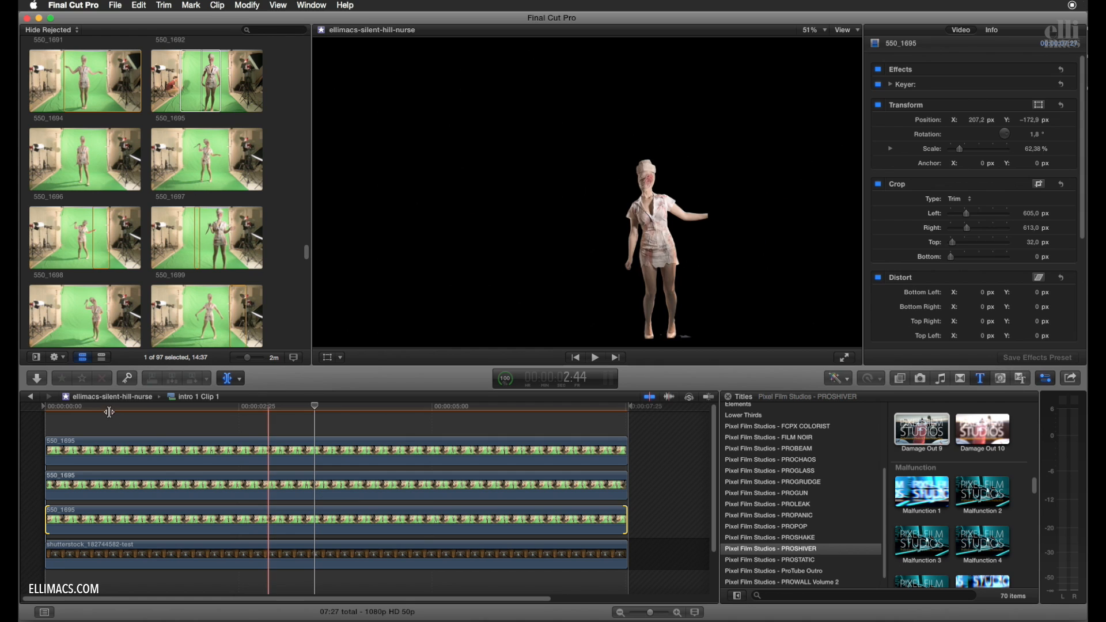
Return to the intro 1 timeline and play the Malfunction Out 2 transition into the hallway scene.
left_click(31, 397)
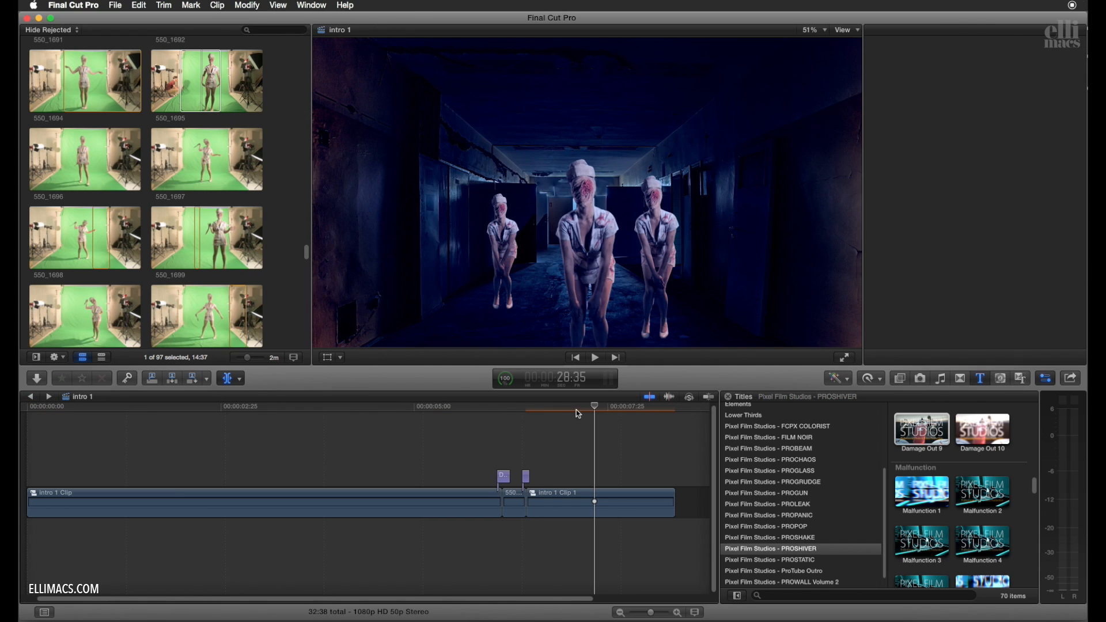
left_click(531, 408)
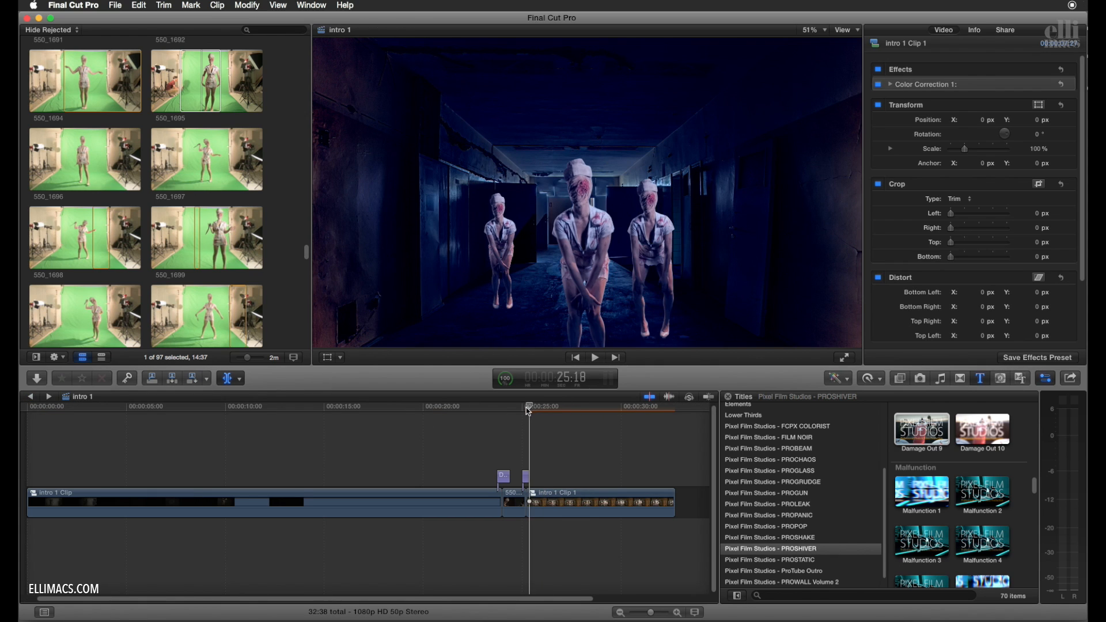
left_click_drag(529, 410, 524, 409)
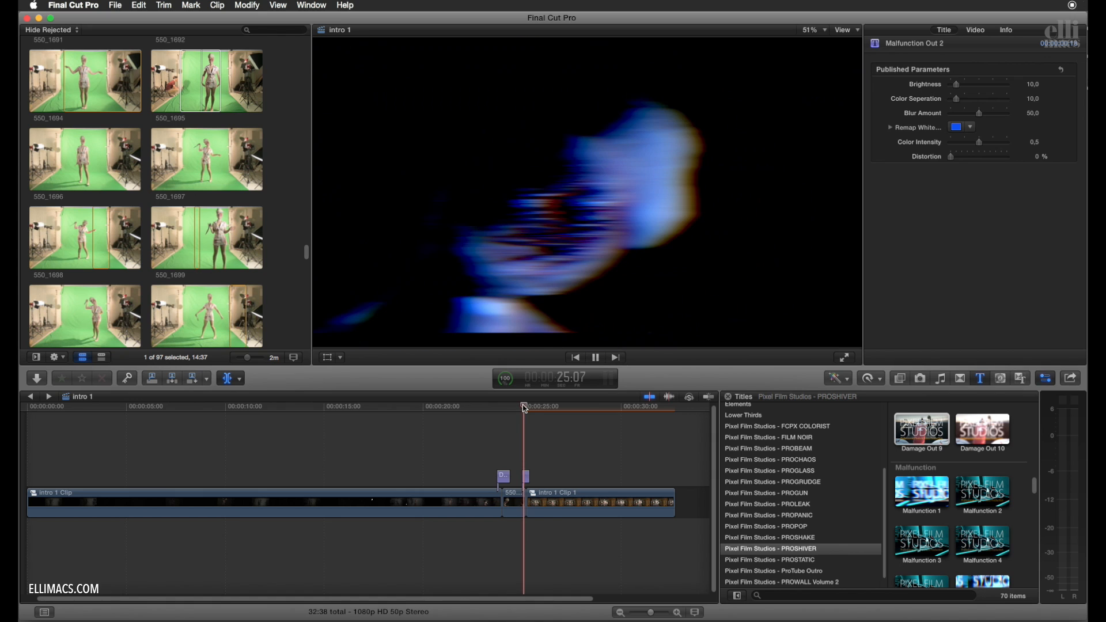